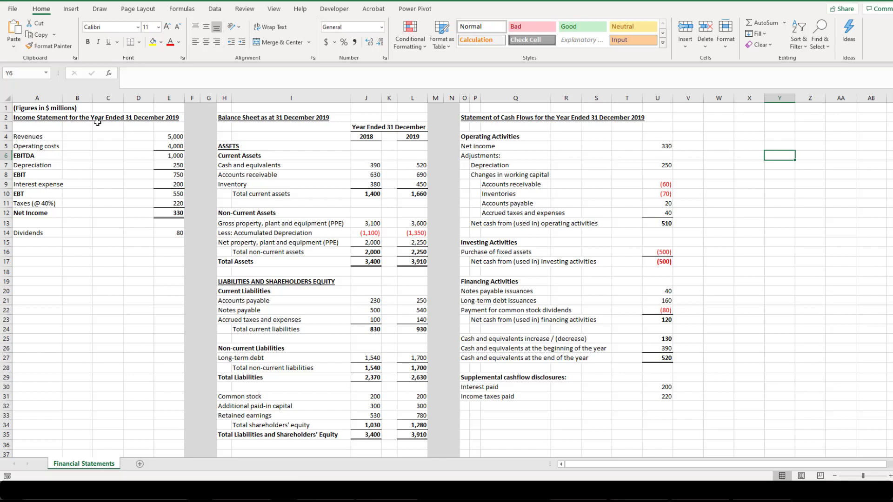
Examine the three statement titles and the income statement lines from revenues down to EBIT, including the EBITDA and EBIT formulas
left_click(25, 120)
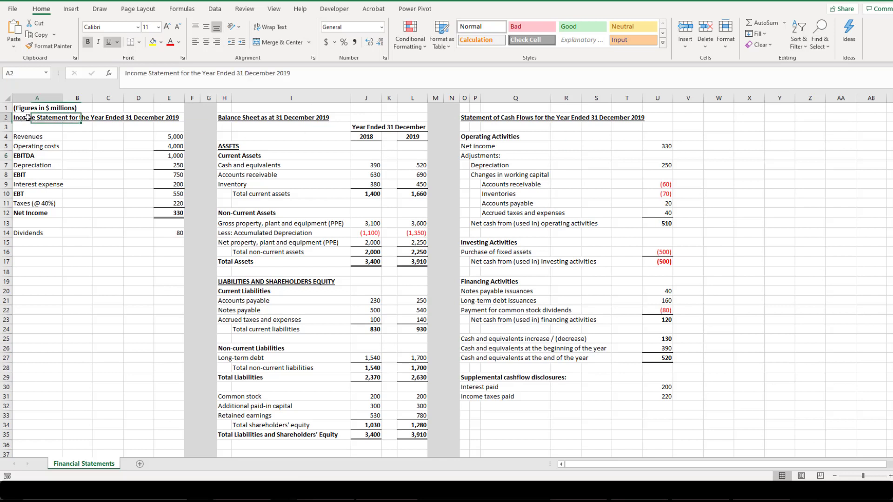
left_click(224, 126)
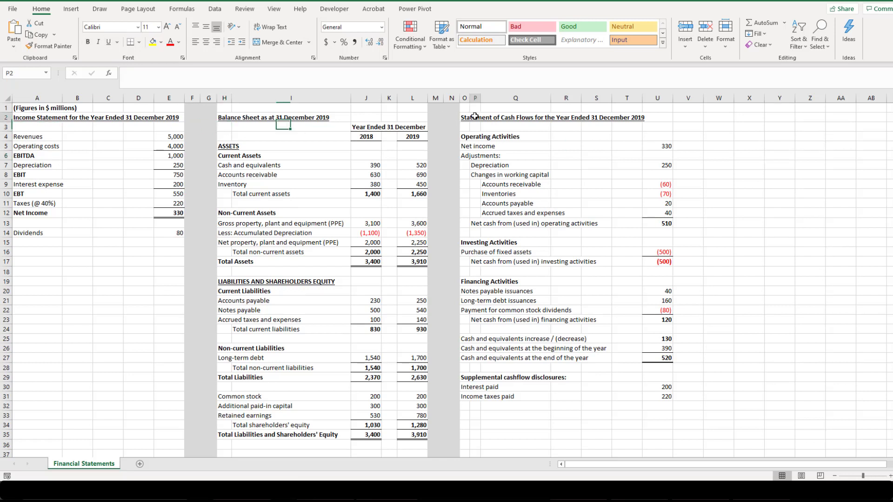
left_click(104, 137)
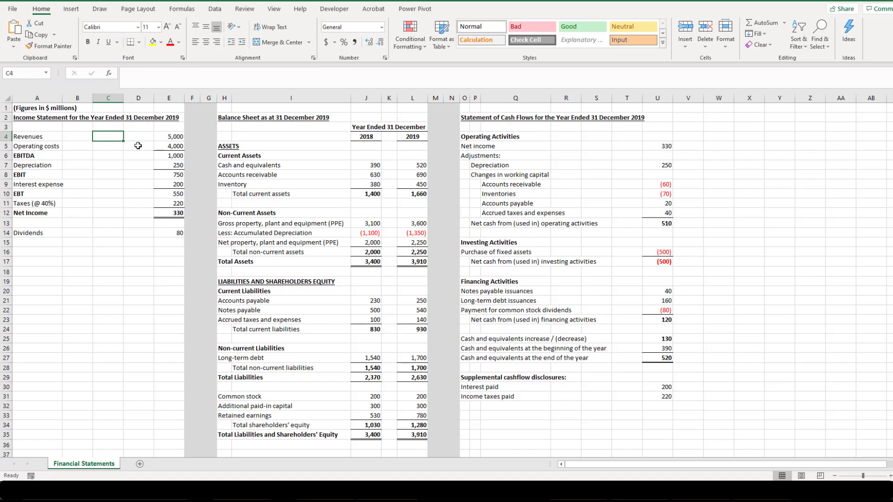
left_click(171, 137)
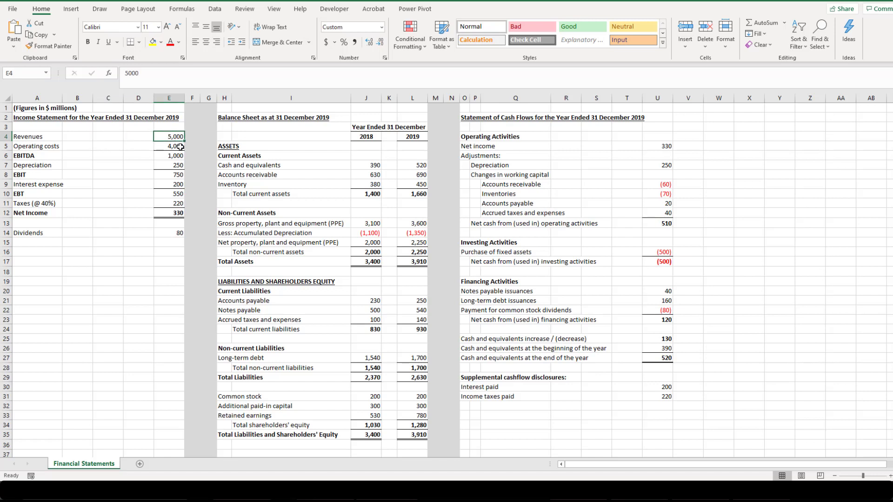
left_click(181, 147)
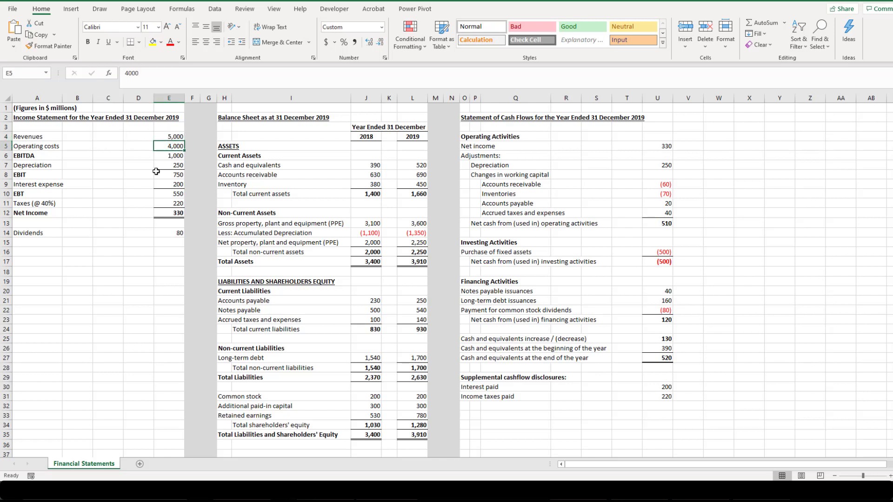
left_click(173, 158)
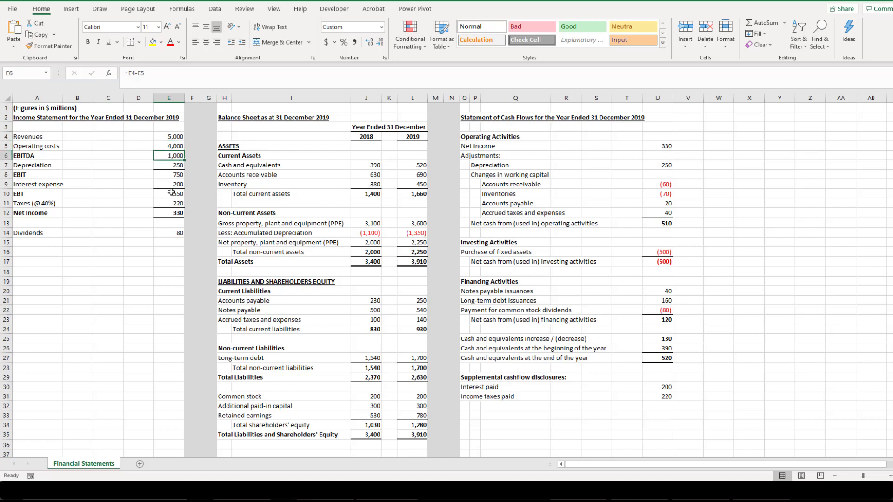
left_click(174, 166)
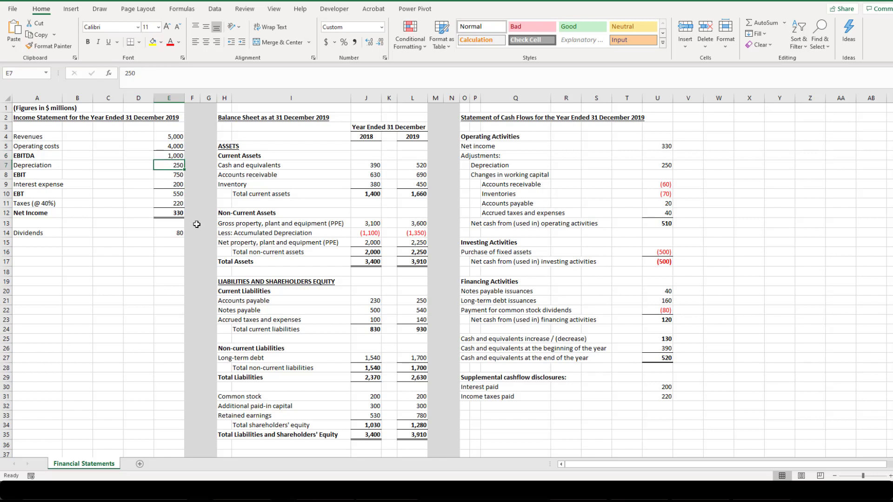
left_click(175, 175)
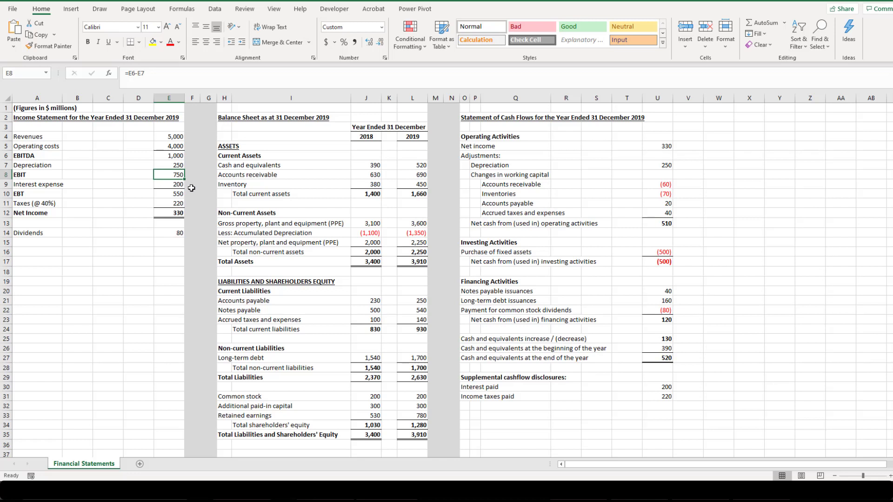
left_click_drag(171, 157, 171, 166)
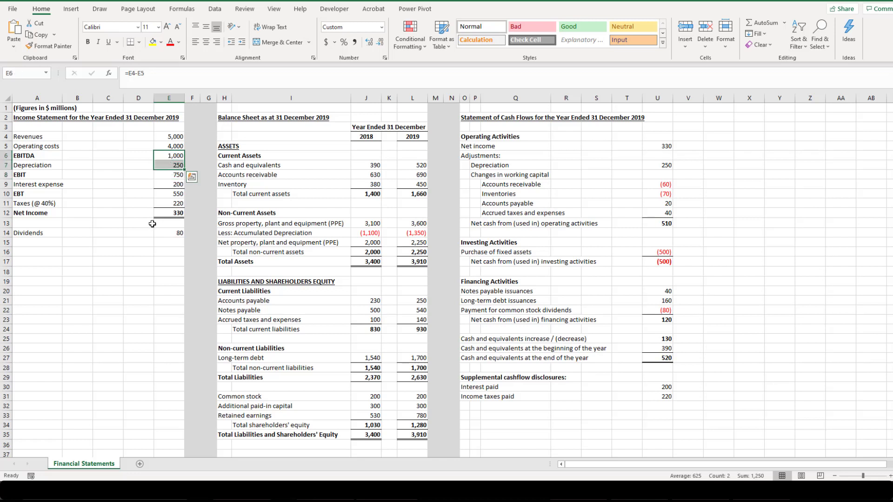
left_click(152, 224)
Examine interest expense, the EBT formula and the 40% taxes line in the income statement
left_click(84, 189)
left_click(49, 184)
left_click(175, 185)
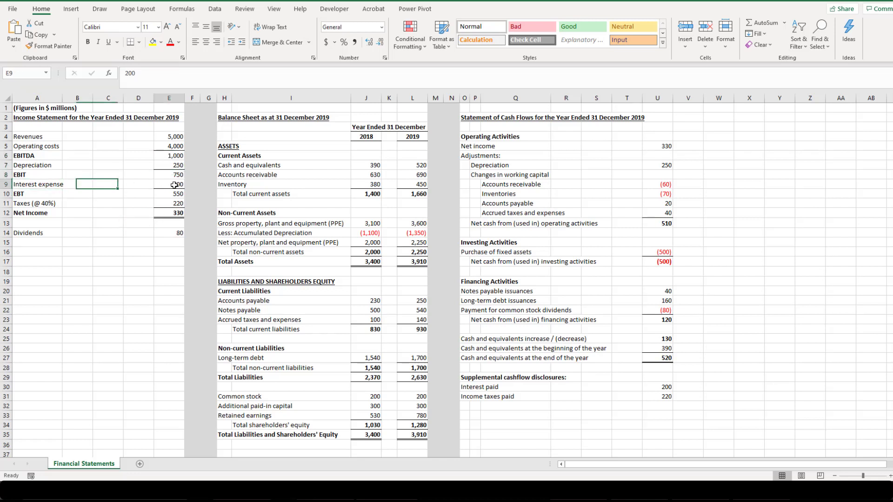
left_click(173, 194)
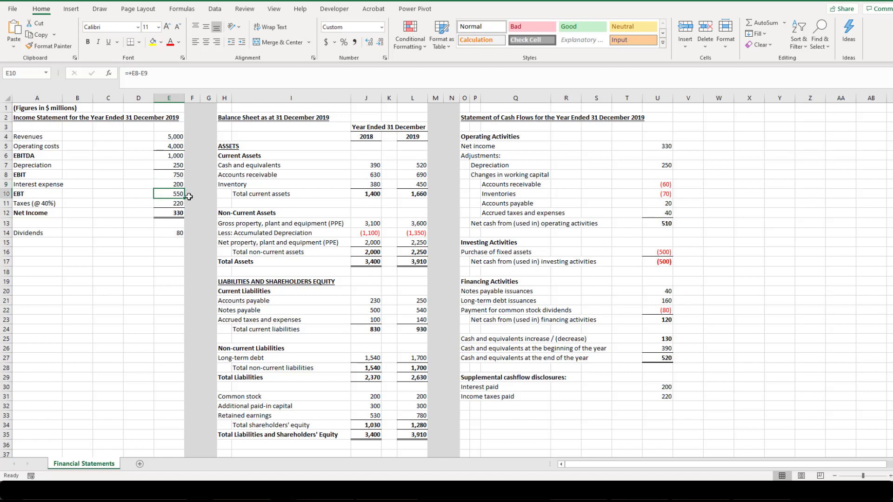
left_click(47, 204)
left_click(170, 204)
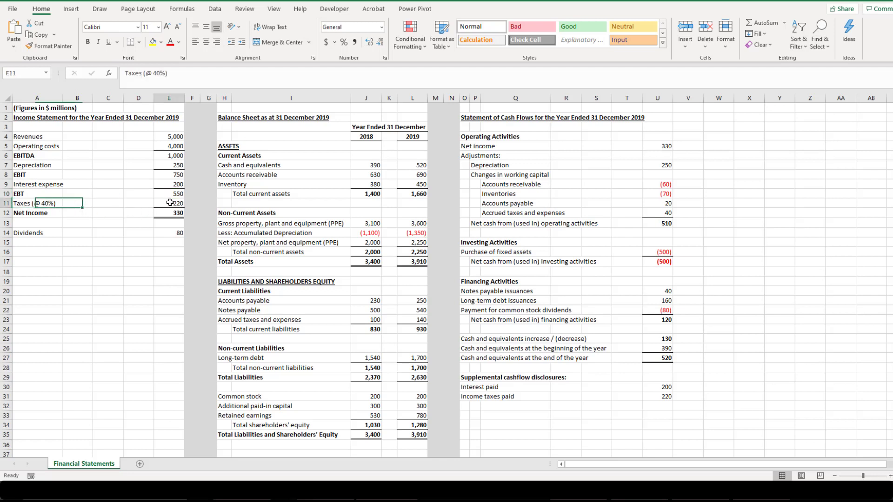
left_click(182, 196)
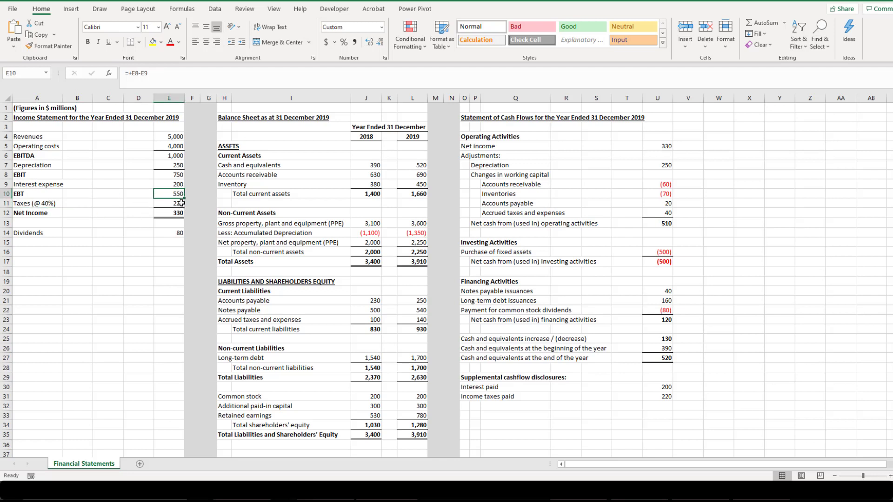
left_click(184, 205)
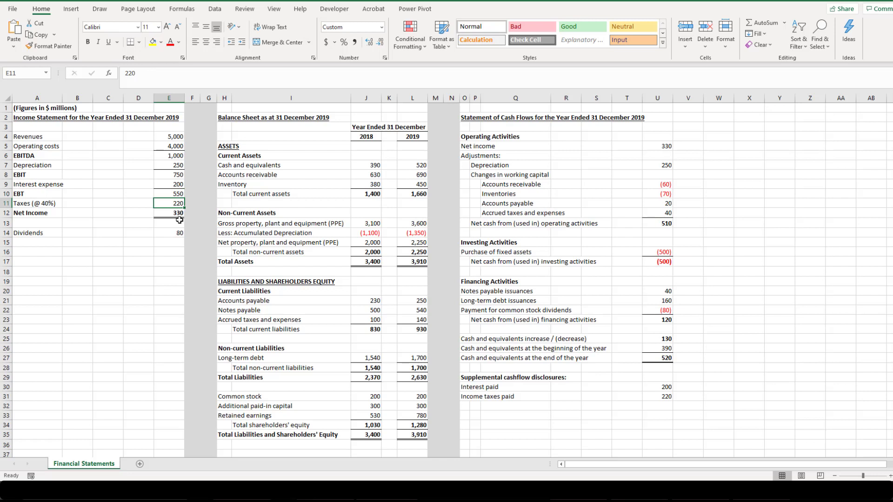
Check how net income derives from EBT and taxes, and review the dividends amount below it
left_click_drag(17, 193, 76, 213)
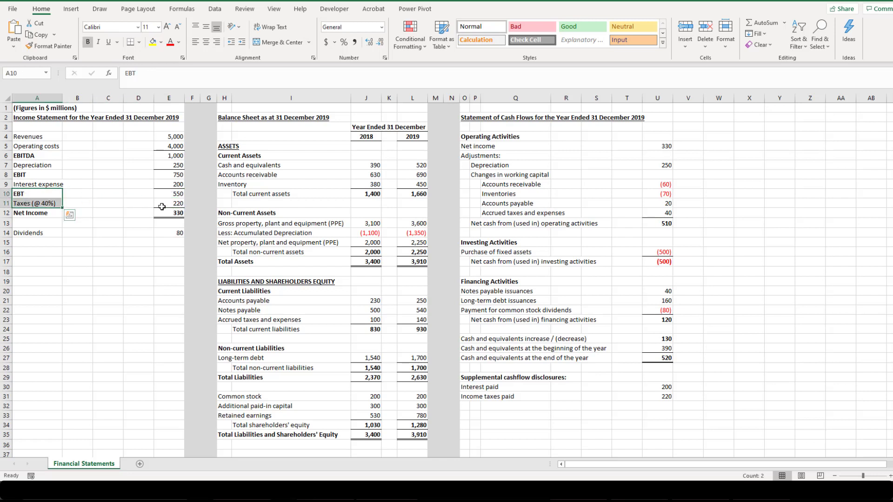
left_click(175, 213)
key("shift+Up")
key("shift+Up")
left_click(177, 213)
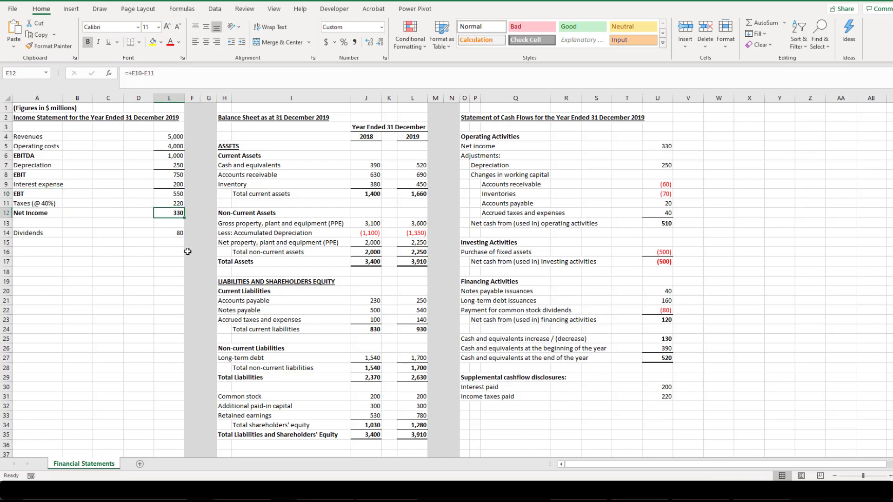
left_click(160, 254)
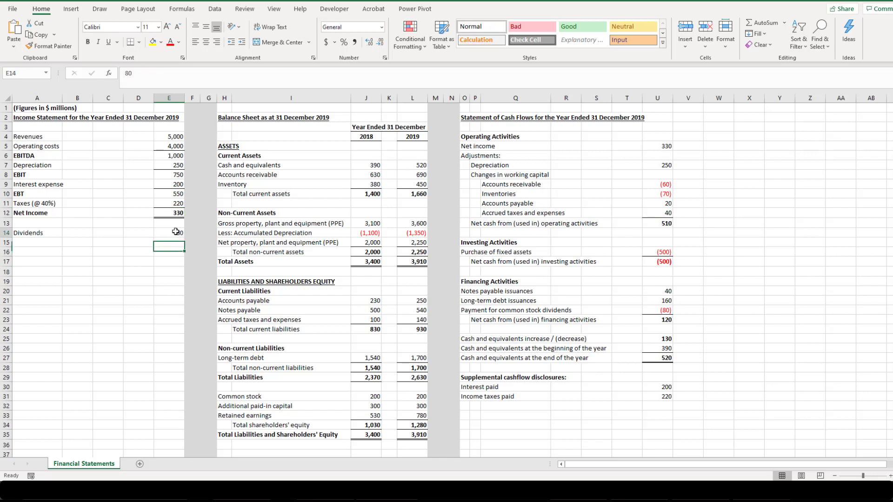
key("Up")
key("Up")
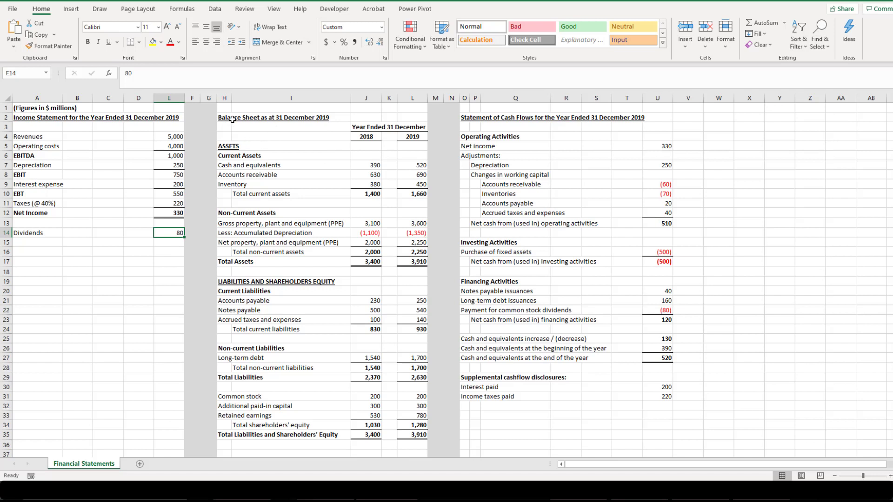
Examine the balance sheet's 2018 and 2019 columns, covering current assets, non-current assets and total assets
left_click(366, 136)
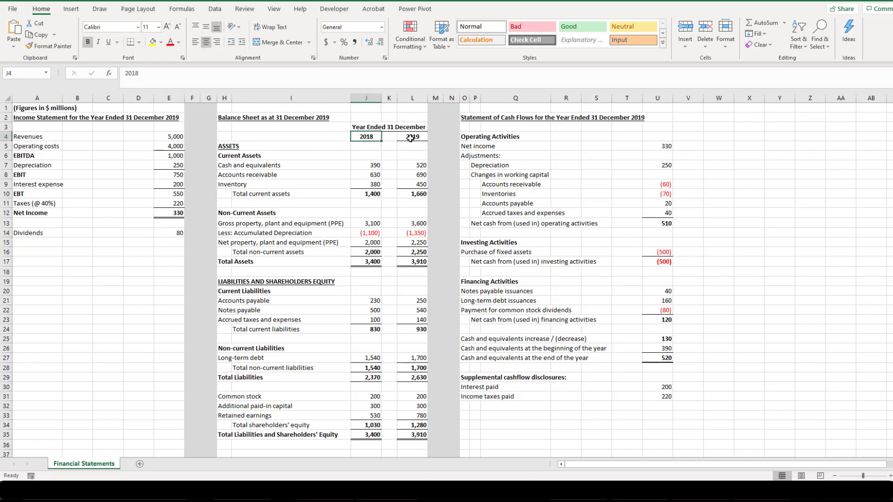
left_click(411, 137)
left_click_drag(226, 155, 386, 177)
left_click(235, 184)
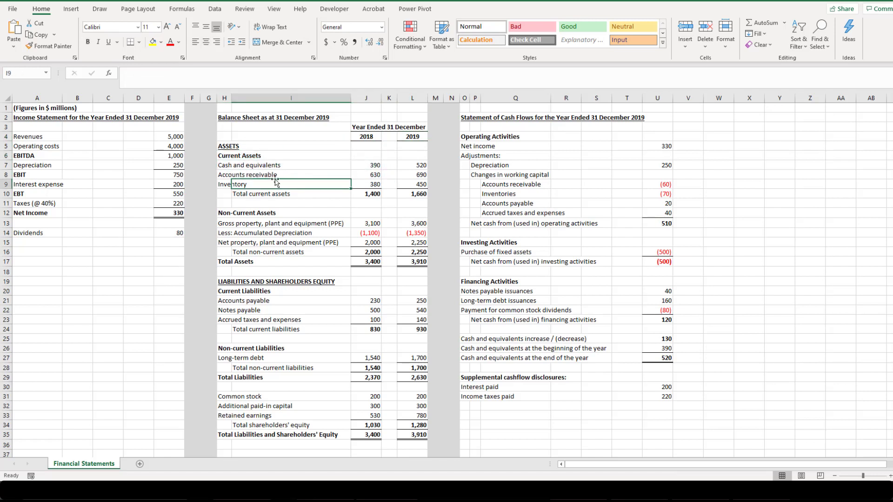
left_click(230, 175)
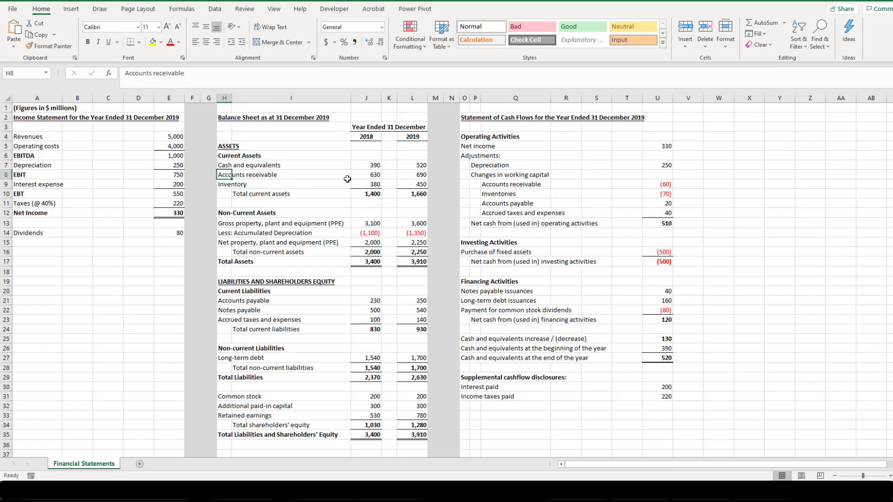
left_click(228, 183)
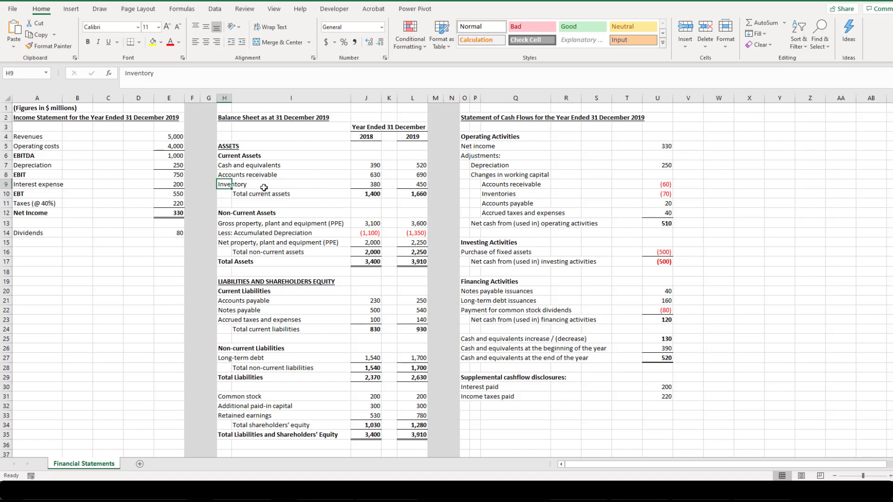
left_click(226, 214)
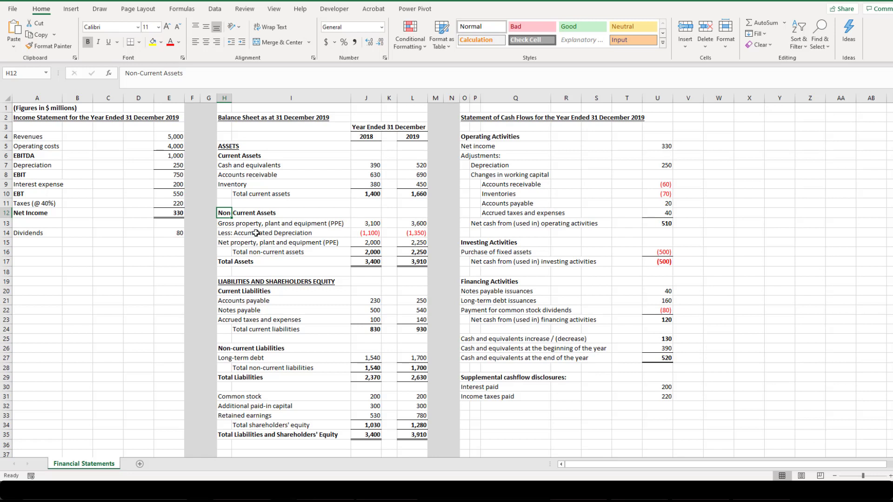
left_click(278, 232)
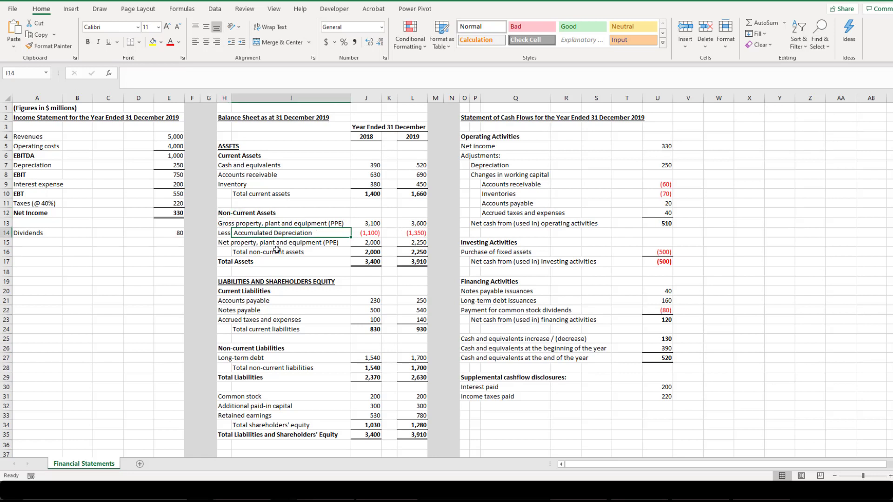
left_click(226, 243)
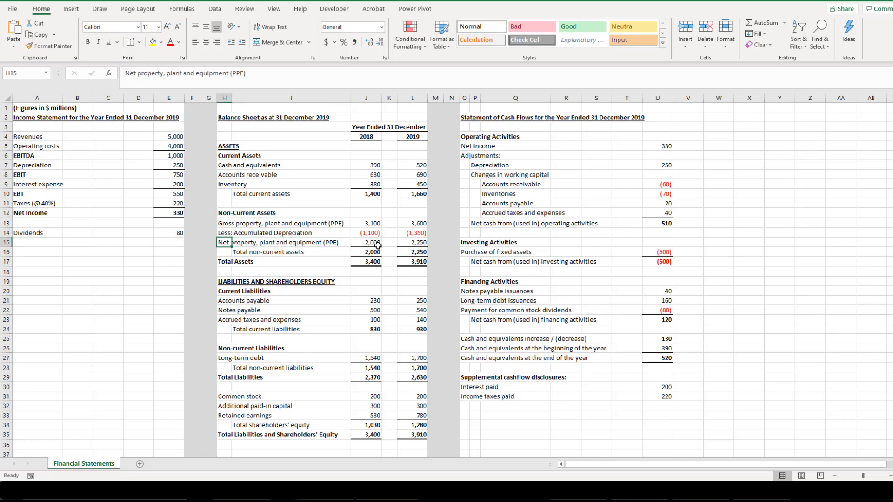
left_click_drag(232, 262, 414, 262)
Examine the current liabilities lines and the long-term debt under non-current liabilities in the balance sheet
left_click(356, 291)
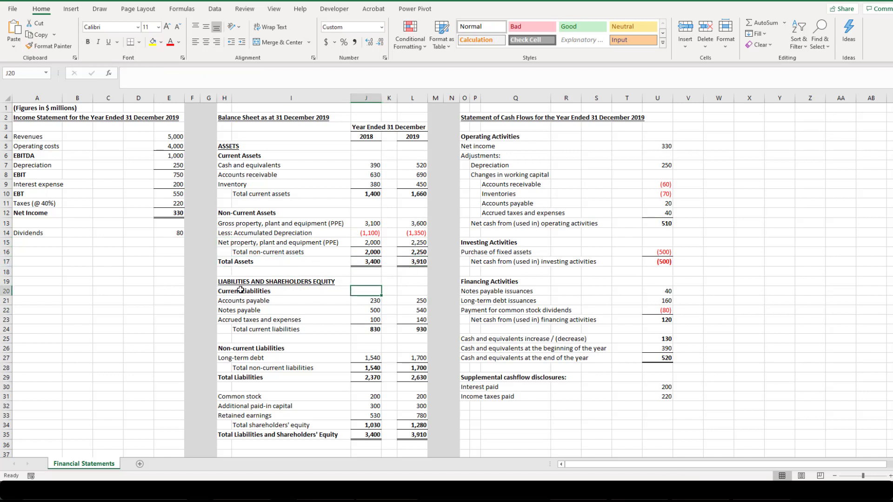
left_click(226, 293)
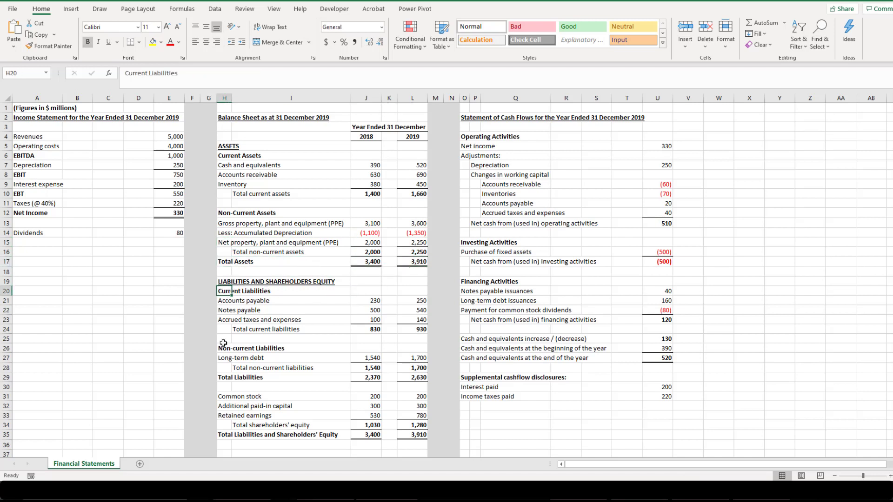
key("Down")
key("Down")
key("Down")
key("Down")
key("Down")
key("Down")
key("Down")
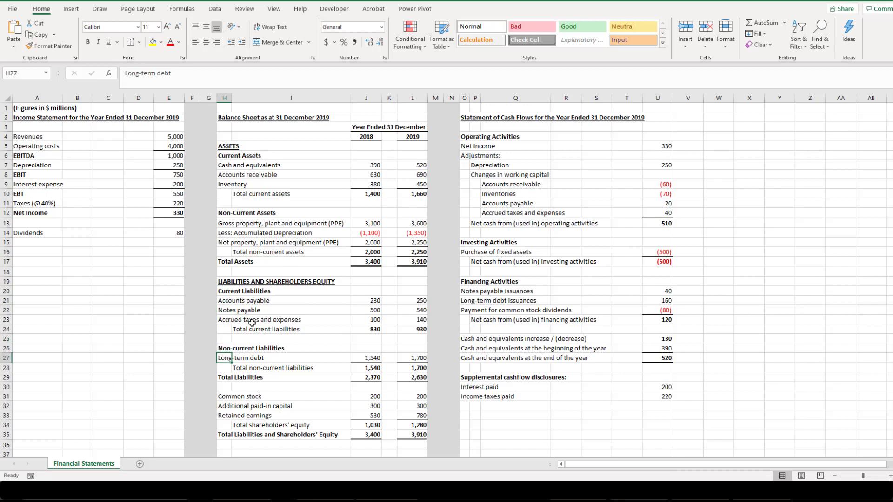
left_click(230, 293)
left_click(226, 301)
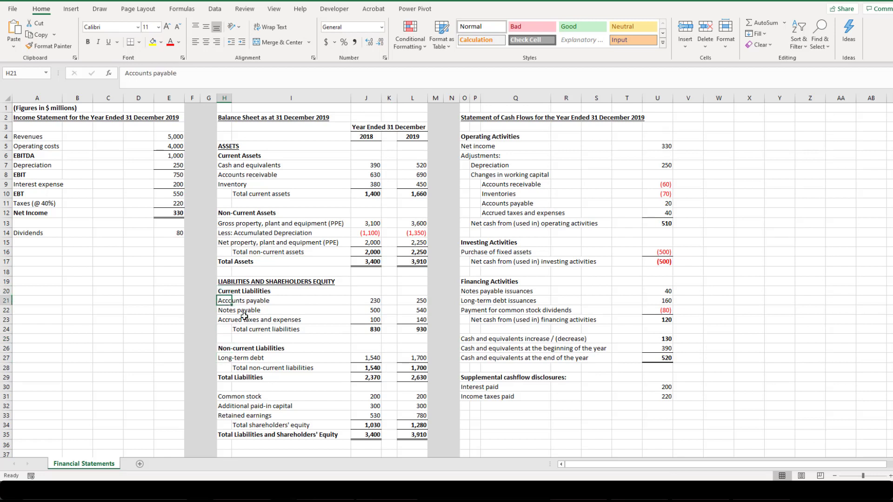
left_click(229, 311)
left_click(225, 318)
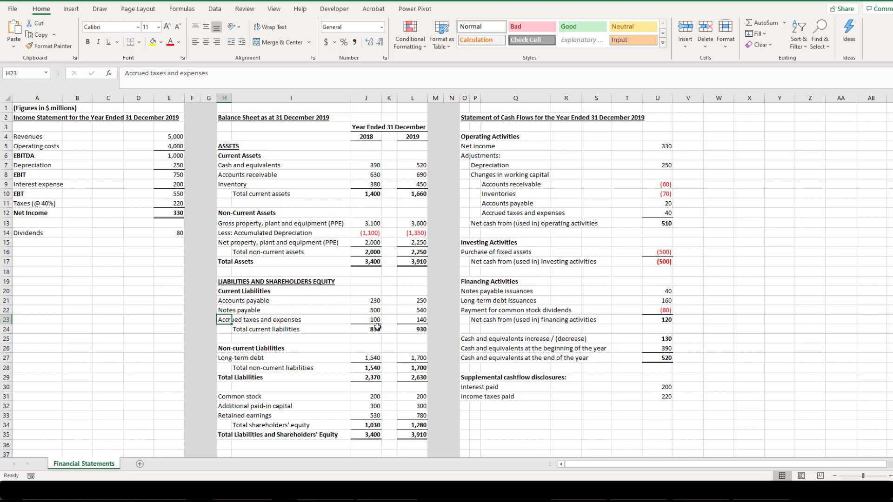
left_click(226, 348)
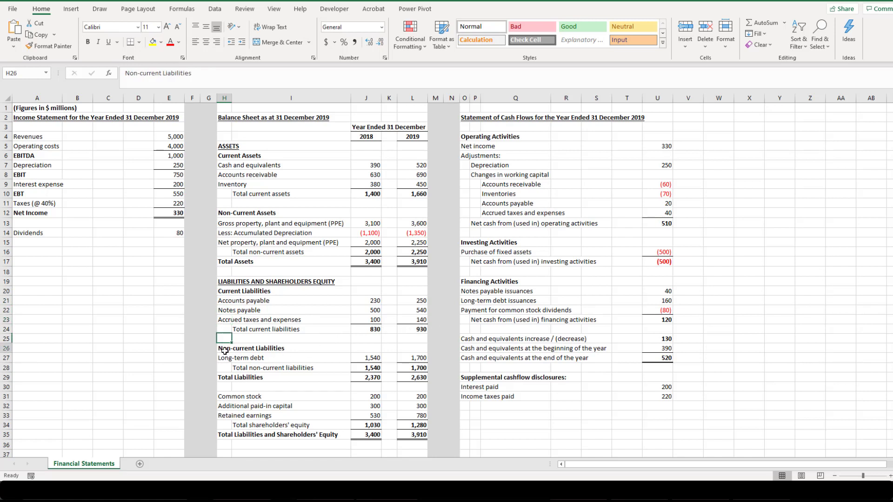
left_click(224, 358)
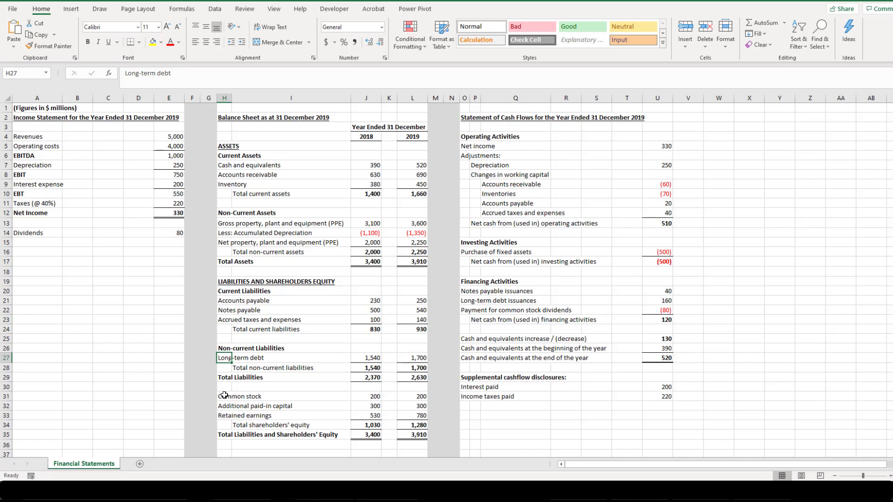
Examine common stock, additional paid-in capital and retained earnings, and the 2018 total liabilities and shareholders' equity formula
left_click(225, 396)
left_click(226, 406)
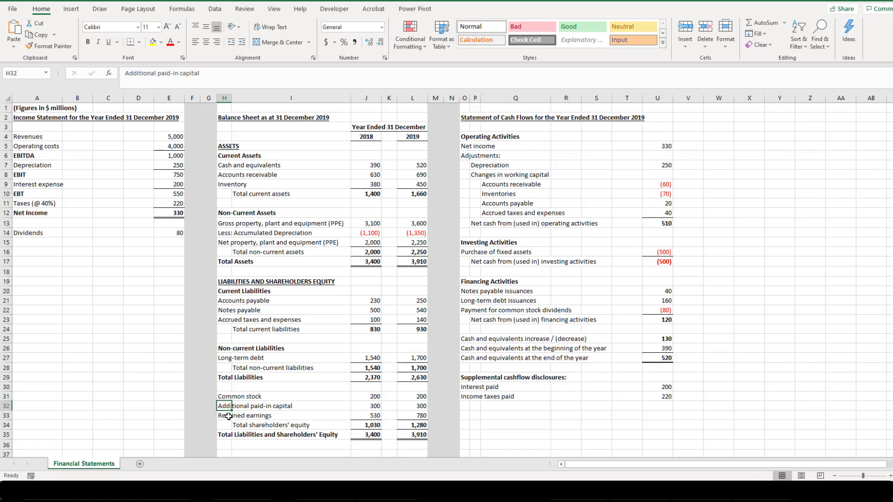
left_click(228, 416)
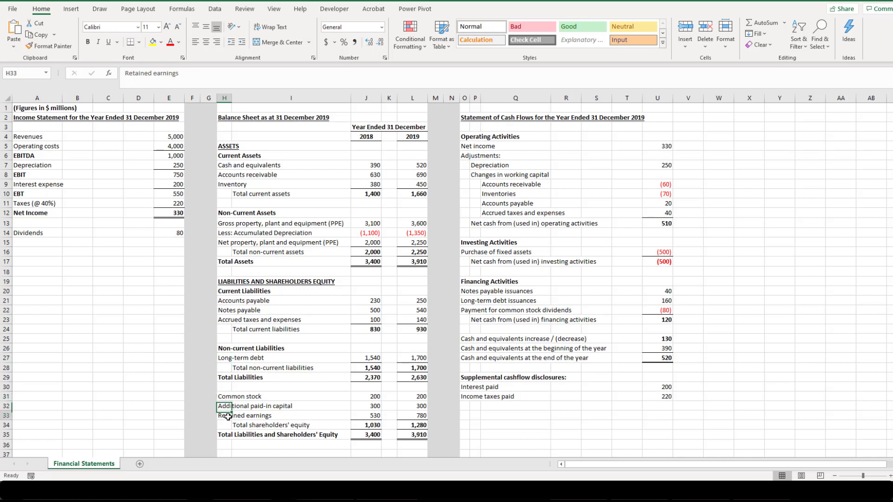
left_click(372, 435)
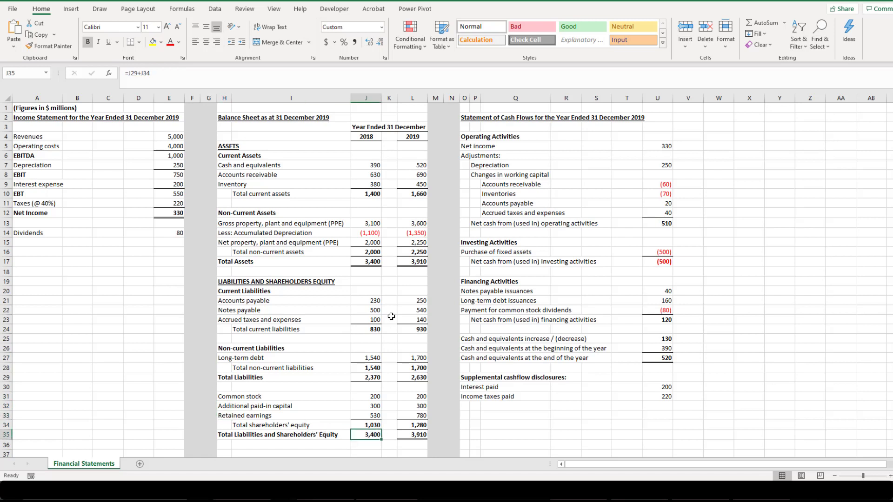
Compare the balance sheet's 2018 total assets with its total liabilities and shareholders' equity
left_click(367, 260)
left_click(371, 435)
left_click(587, 359)
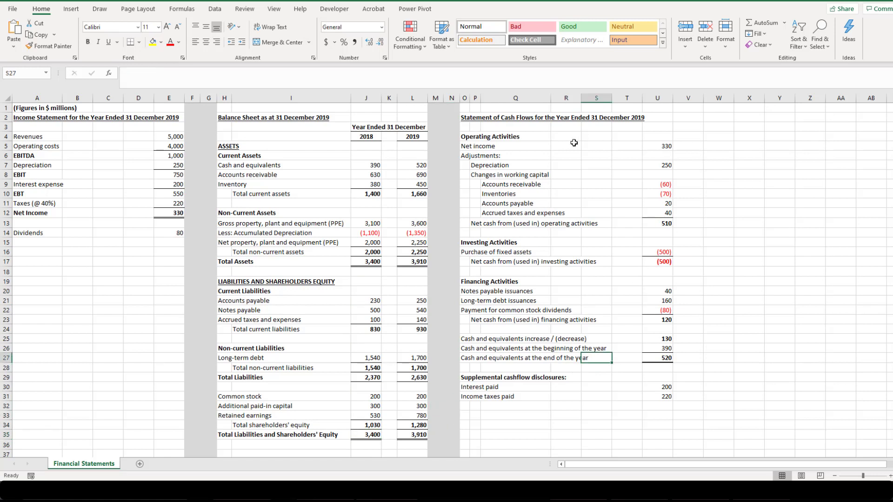
Examine the operating, investing and financing activities sections of the 2019 statement of cash flows
left_click(469, 120)
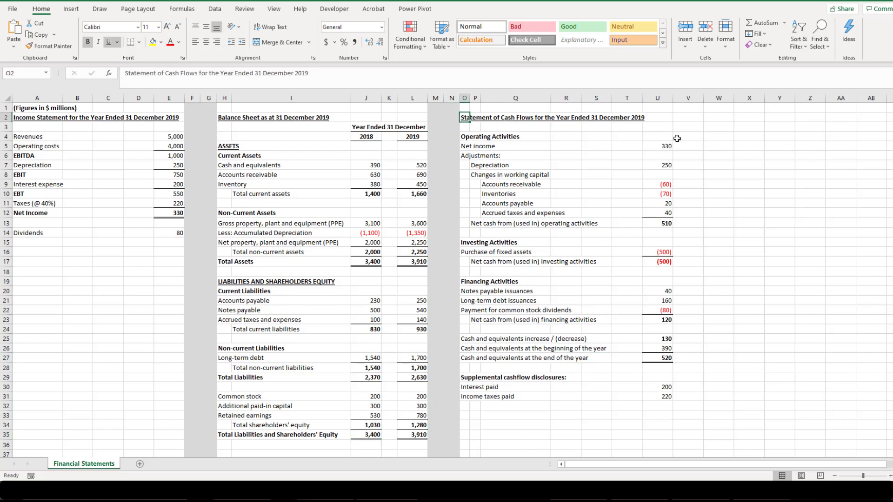
left_click_drag(465, 138, 466, 147)
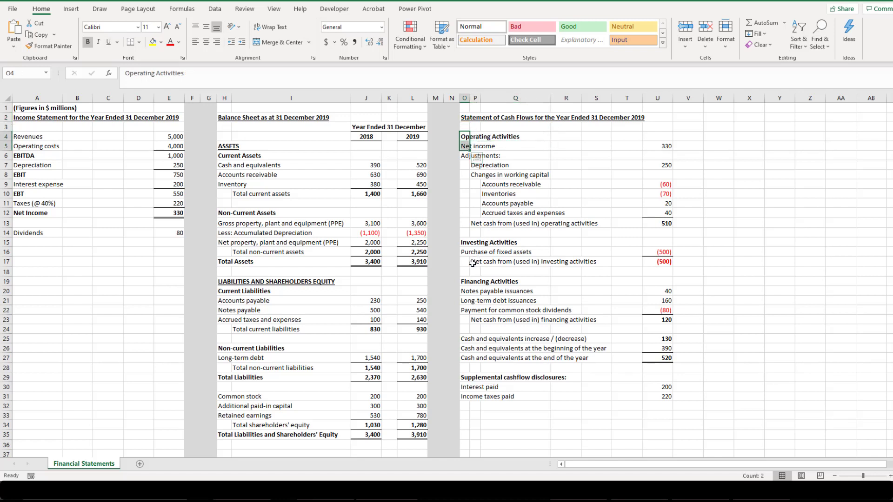
left_click_drag(484, 224, 667, 224)
left_click(627, 251)
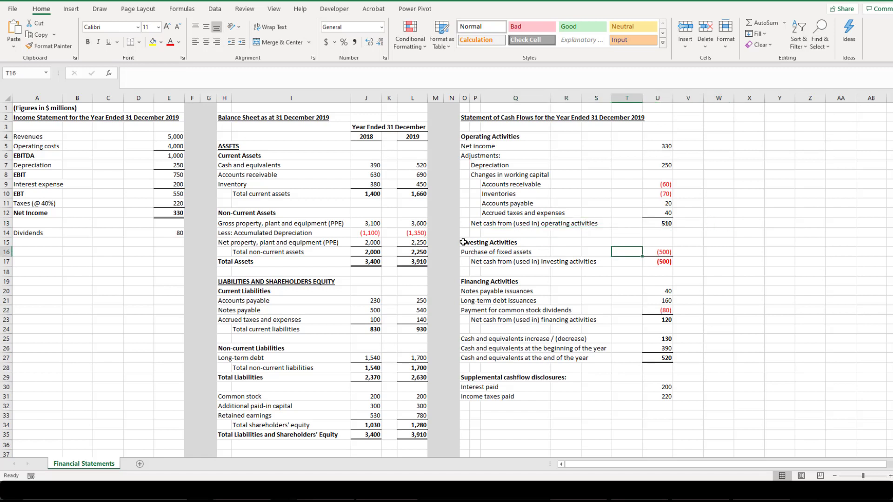
left_click_drag(463, 243, 665, 261)
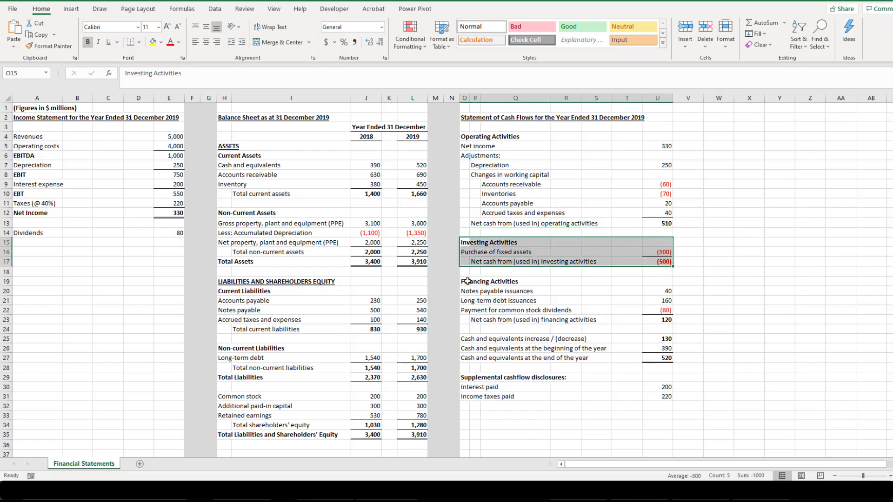
left_click_drag(467, 281, 666, 321)
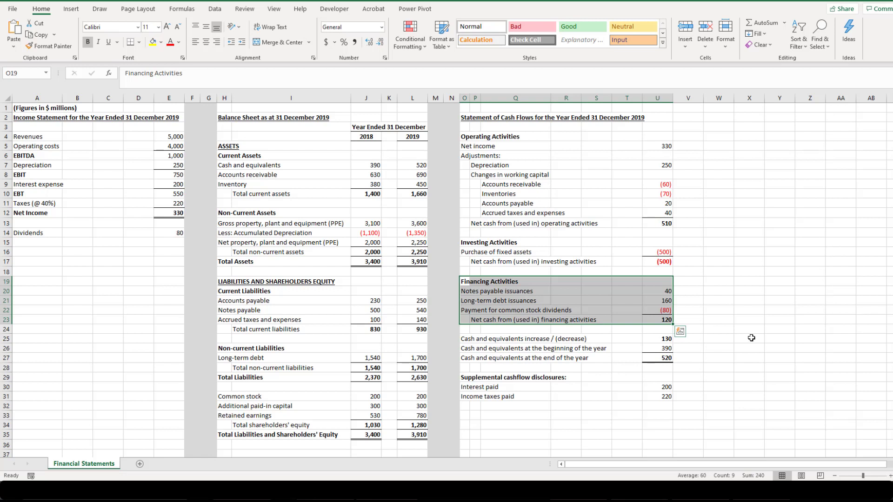
left_click(752, 339)
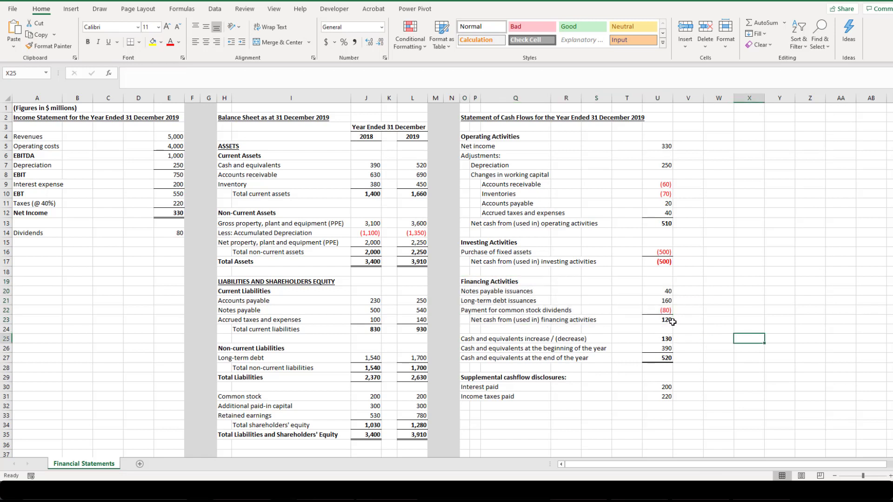
Compare the cash flow statement's beginning and end-of-year cash with the 2018 and 2019 cash and equivalents in the balance sheet
left_click(668, 348)
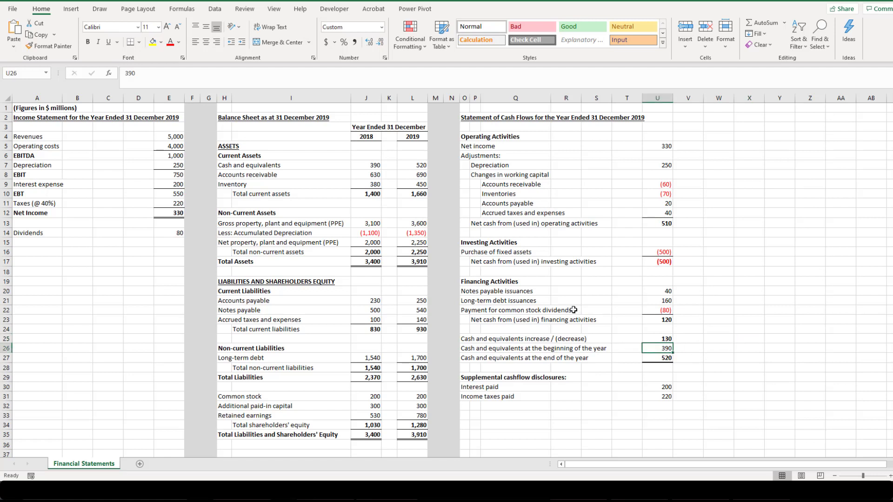
left_click(378, 165)
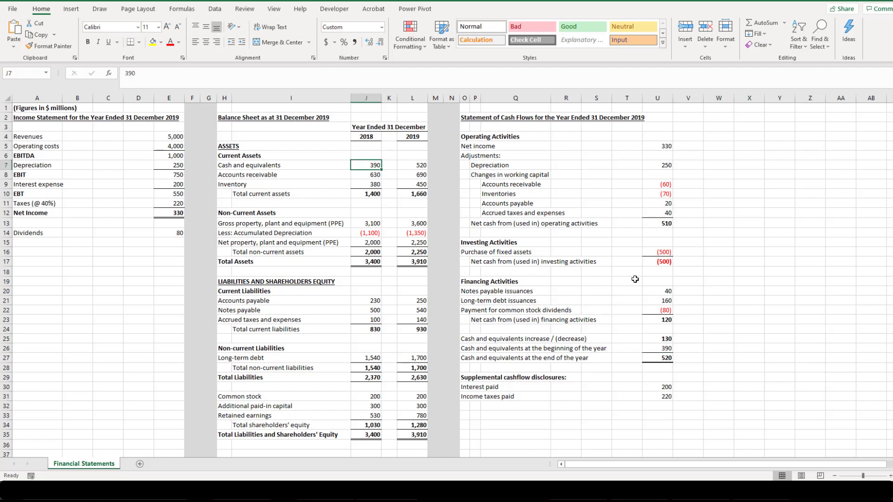
left_click(664, 359)
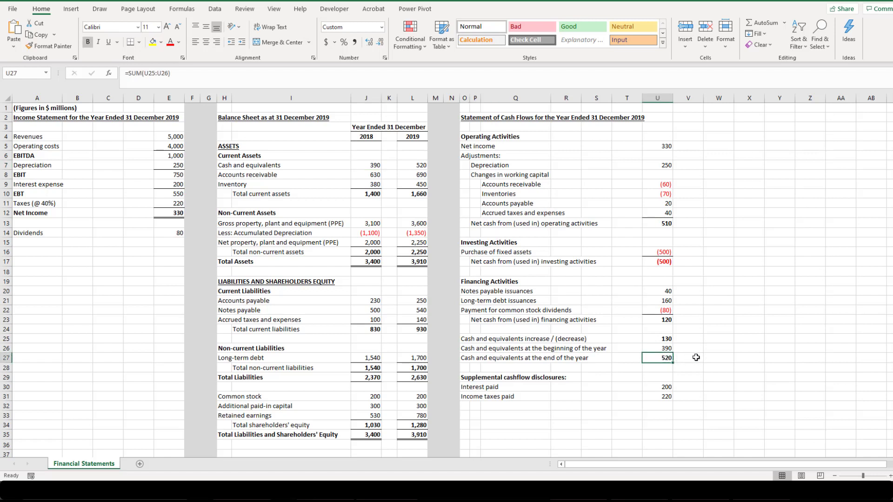
left_click(422, 163)
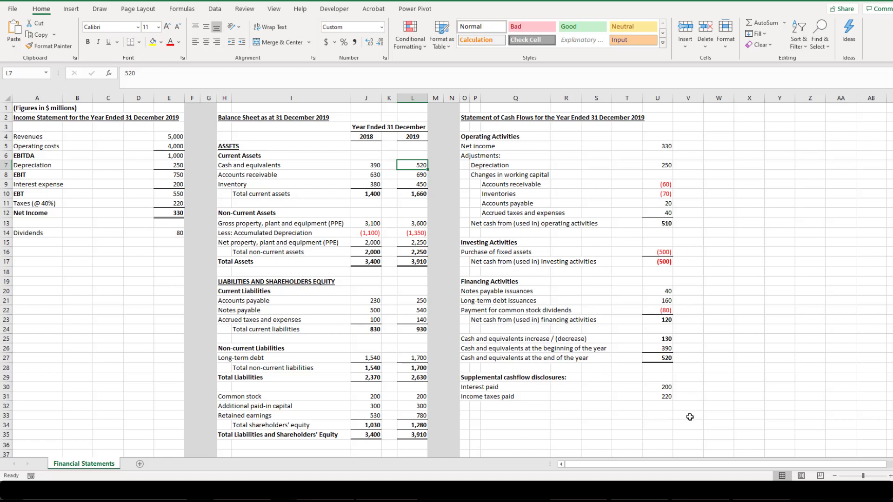
Reference the income statement's net income beside the cash flow statement's Net income line by entering =E12 in W5
left_click(752, 164)
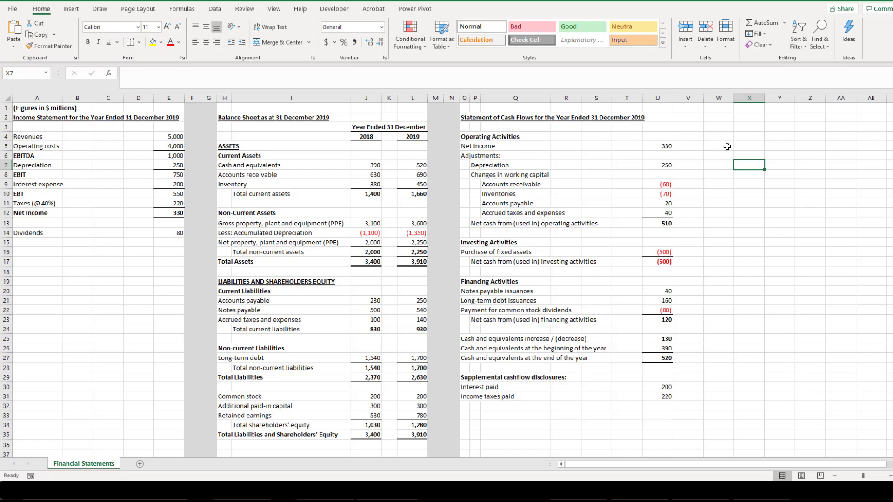
key("Left")
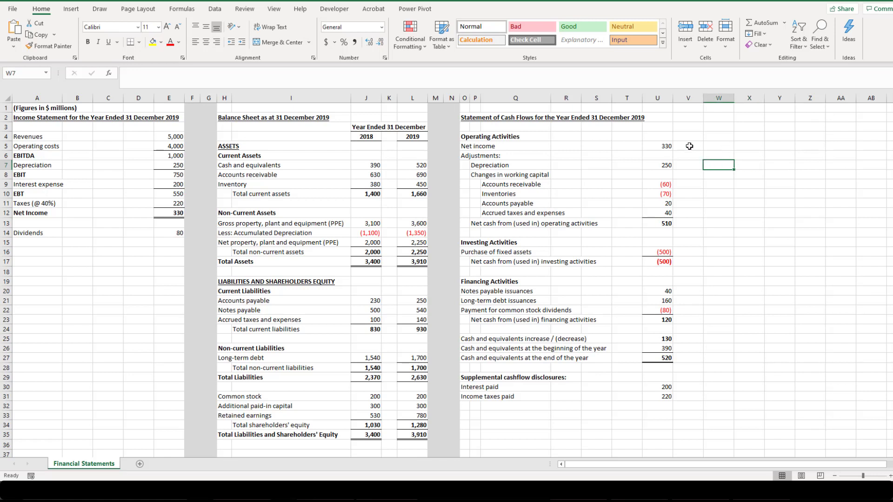
key("Left")
key("Up")
key("Up")
key("Left")
key("Right")
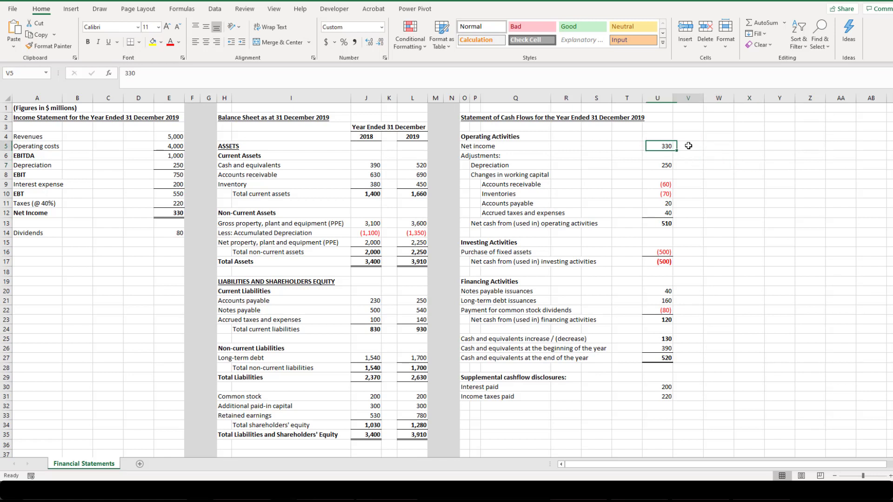
key("Right")
type("=")
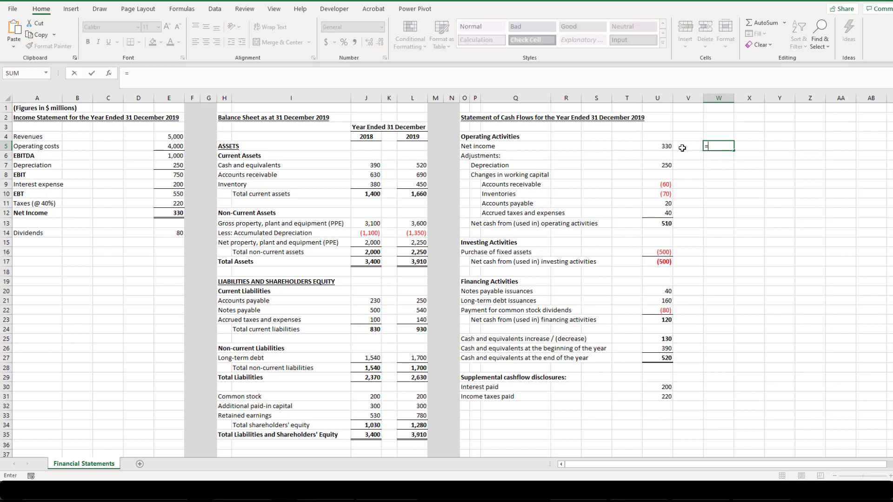
left_click(167, 213)
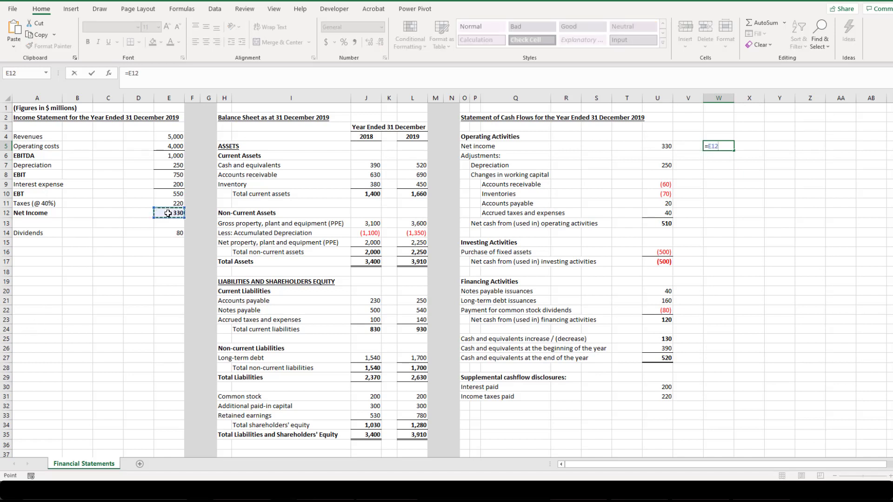
key("Return")
Reference the income statement's depreciation beside the cash flow Depreciation line by entering +E7 in W7
left_click(722, 165)
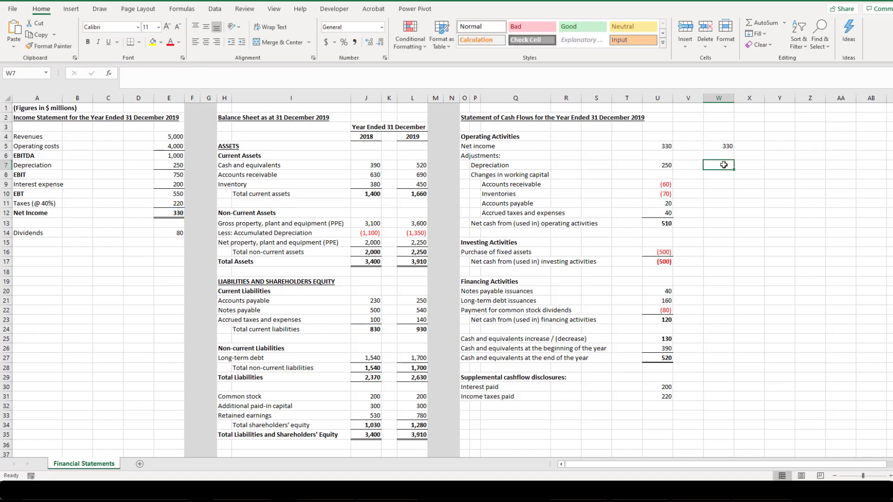
type("+")
left_click(175, 165)
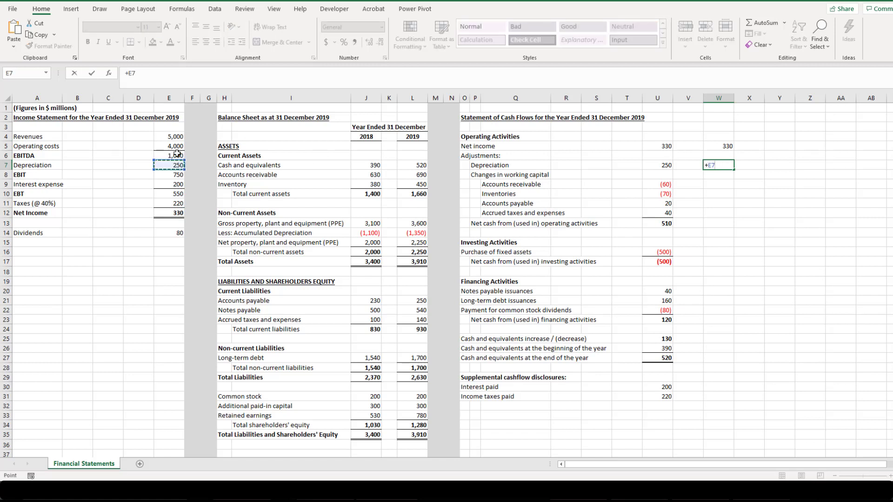
key("Return")
left_click(723, 167)
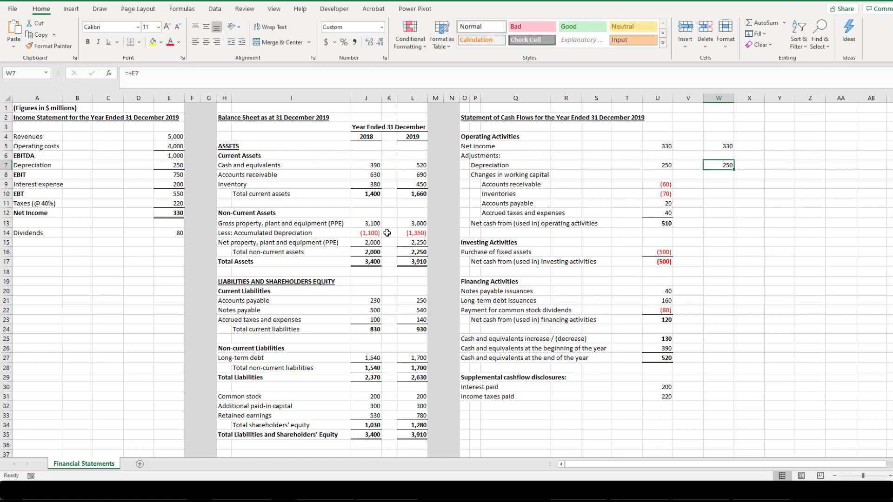
Calculate the change in accumulated depreciation from 2018 to 2019 in X7 with the formula =L14-J14
left_click_drag(372, 233, 405, 234)
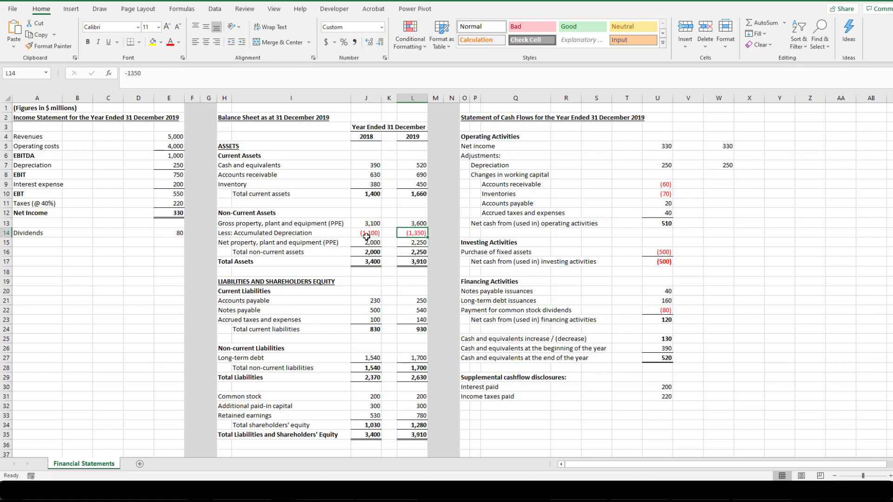
left_click(225, 233)
left_click(410, 233)
left_click(751, 165)
type("=")
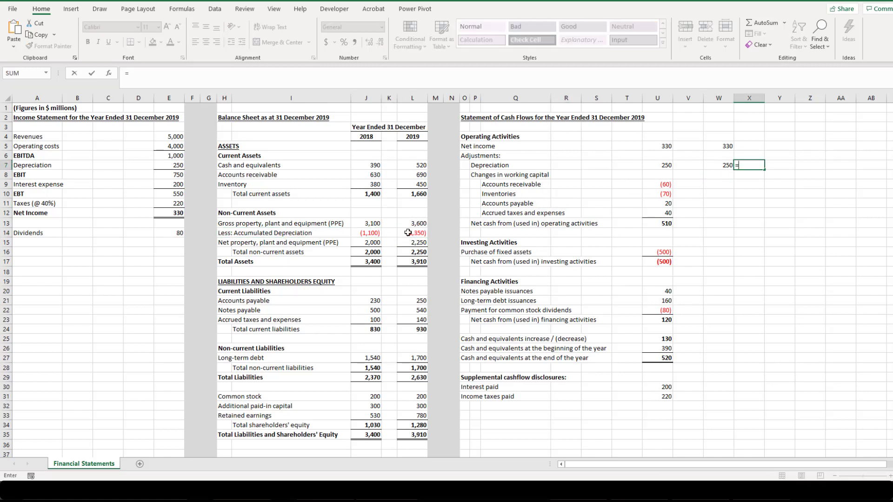
left_click(413, 233)
type("-")
left_click(370, 234)
key("Return")
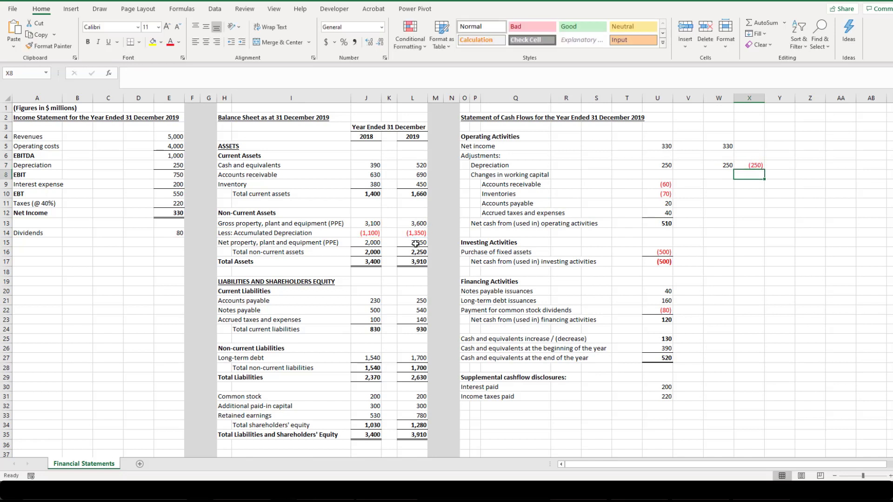
left_click(759, 165)
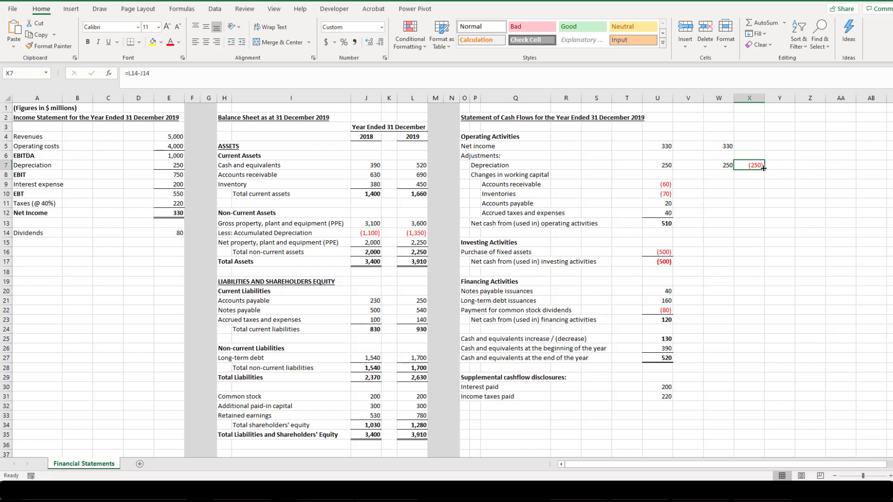
Calculate the change in accounts receivable from 2018 to 2019 in W9 with the formula =L8-J8
left_click(655, 185)
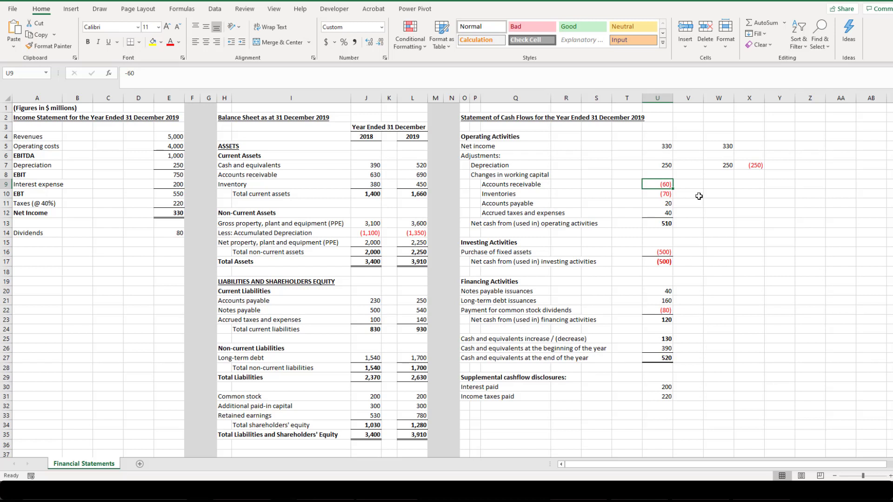
left_click(720, 183)
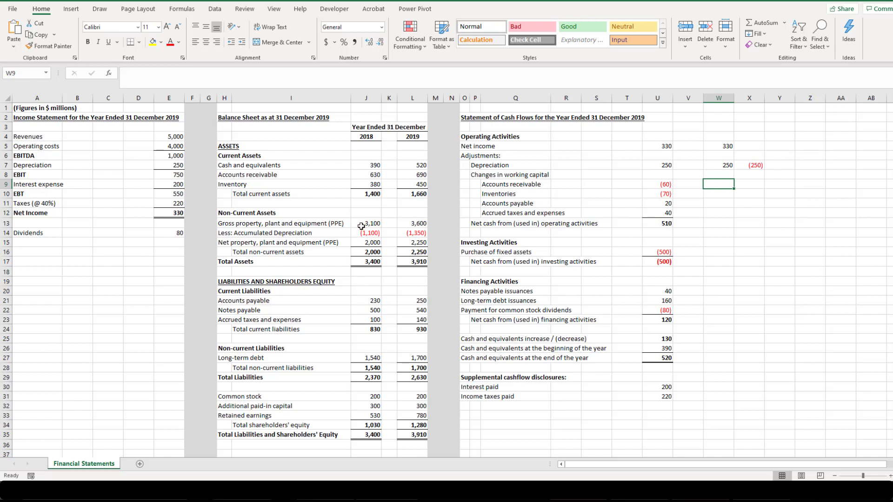
left_click(372, 176)
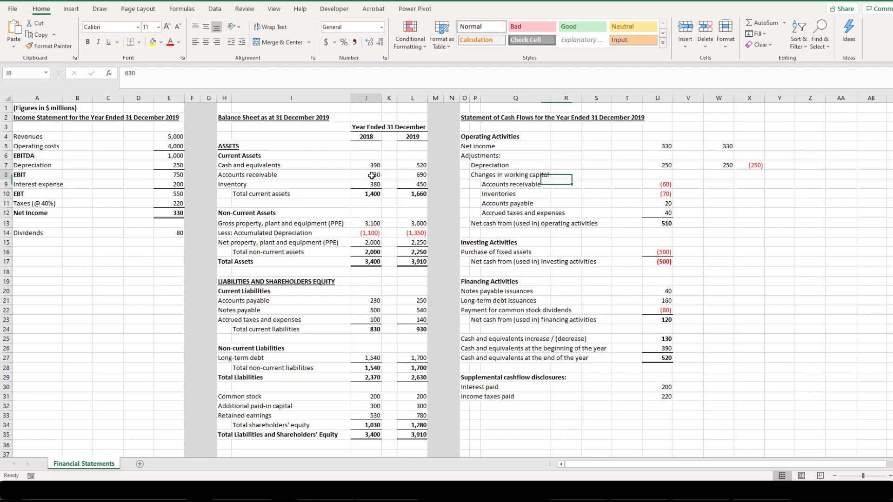
left_click(418, 177)
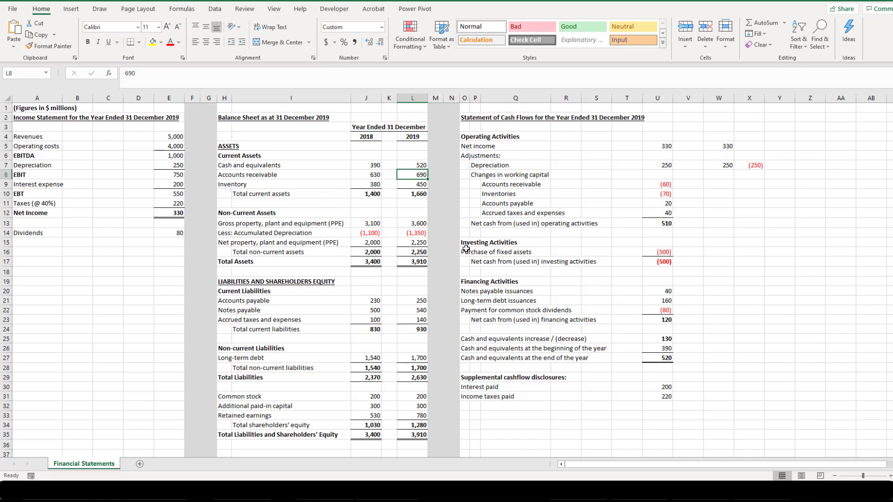
left_click(730, 184)
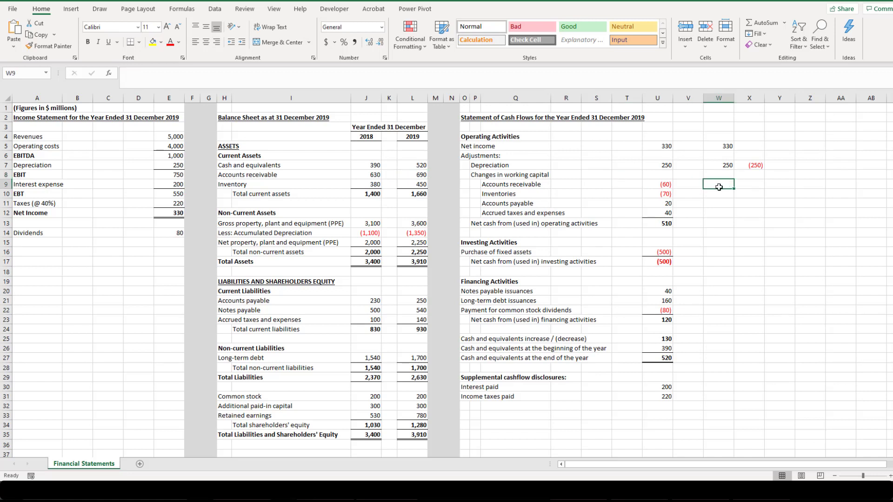
type("=")
left_click(417, 175)
type("-")
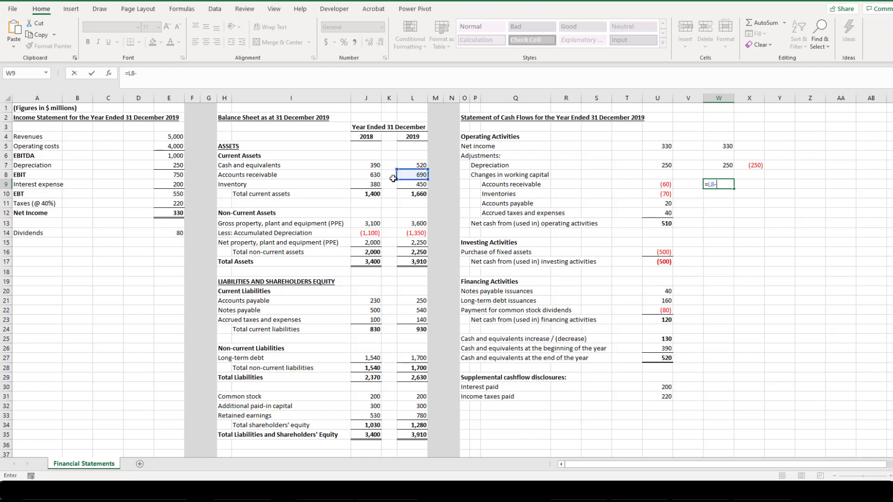
left_click(367, 175)
key("Return")
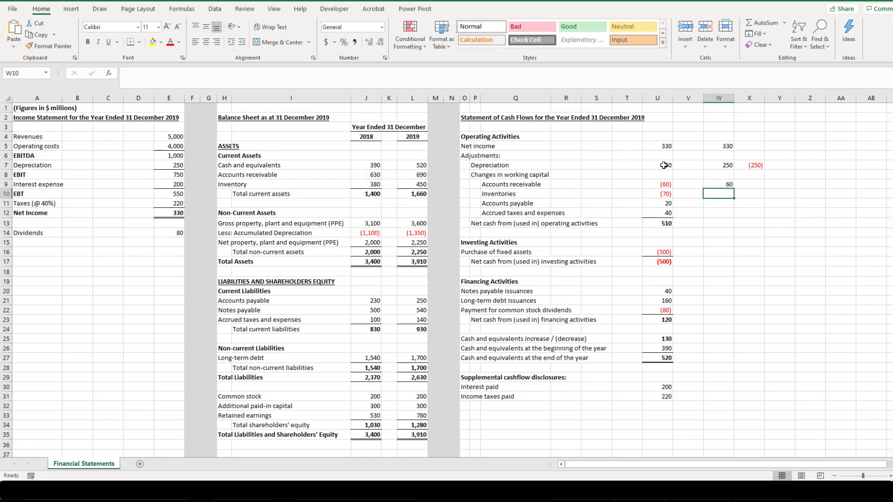
Compare the sign of the calculated accounts receivable change in W9 with the cash flow statement's accounts receivable adjustment
left_click(710, 183)
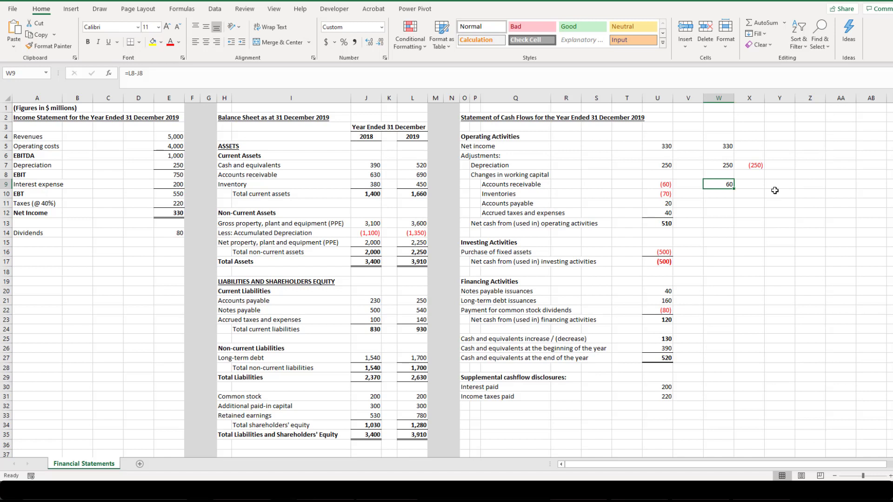
left_click(667, 187)
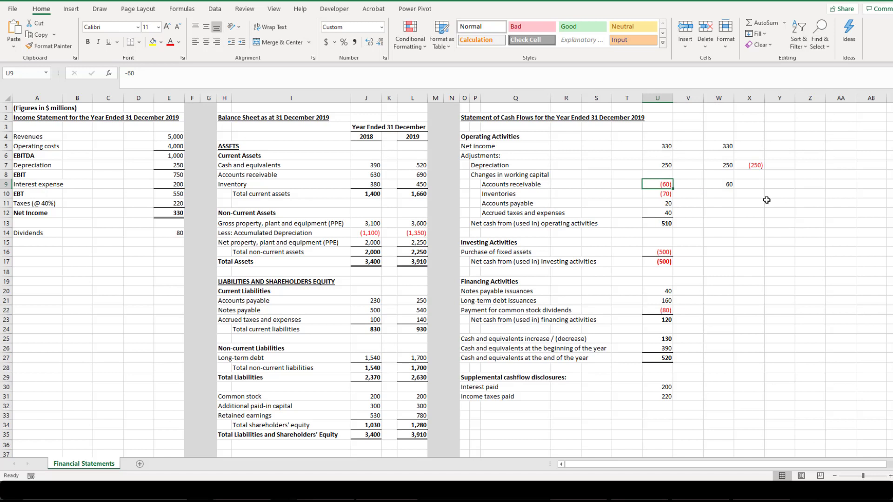
left_click(728, 193)
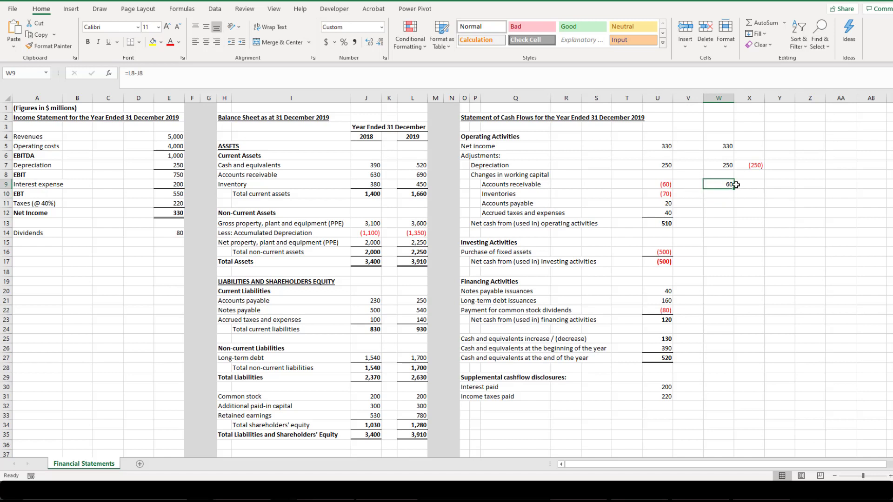
left_click(661, 183)
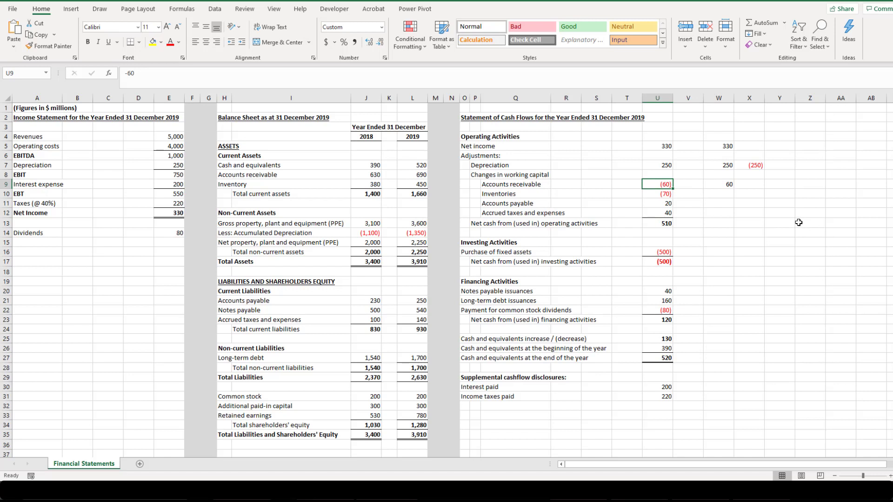
Calculate the change in inventory from 2018 to 2019 in W10 with the formula =L9-J9
left_click(723, 195)
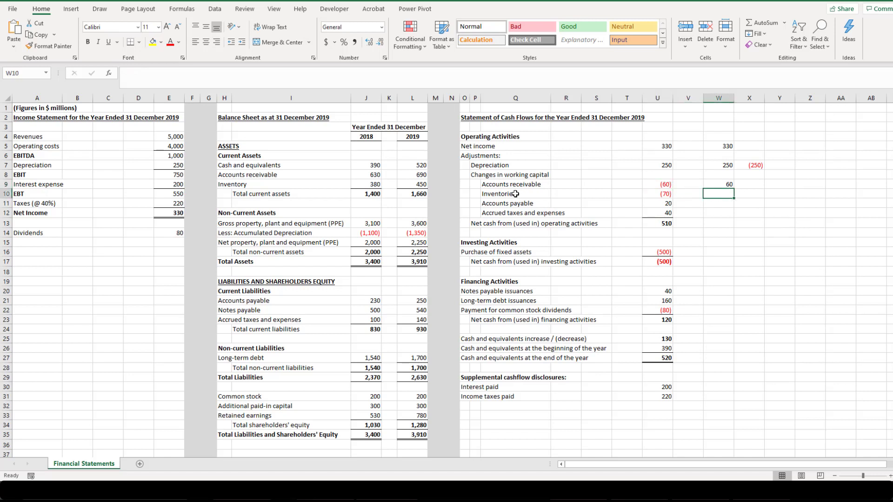
left_click_drag(357, 184, 403, 185)
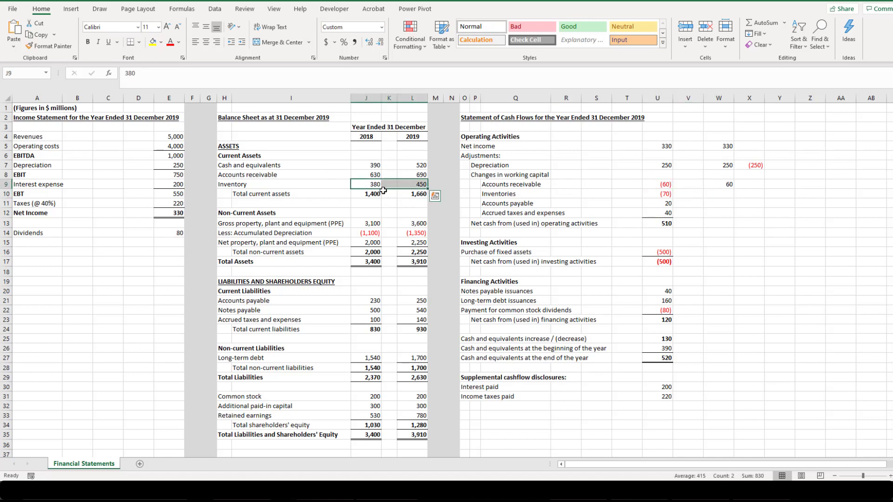
left_click(418, 184)
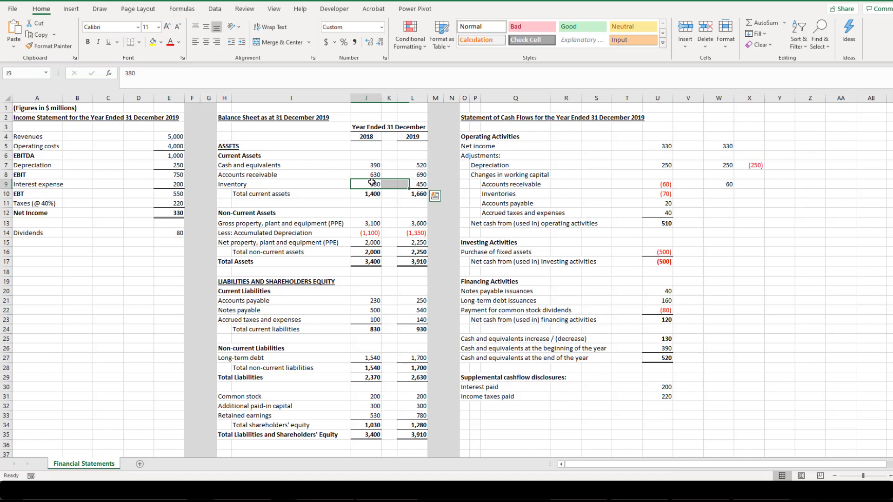
left_click(732, 193)
type("=")
left_click(403, 184)
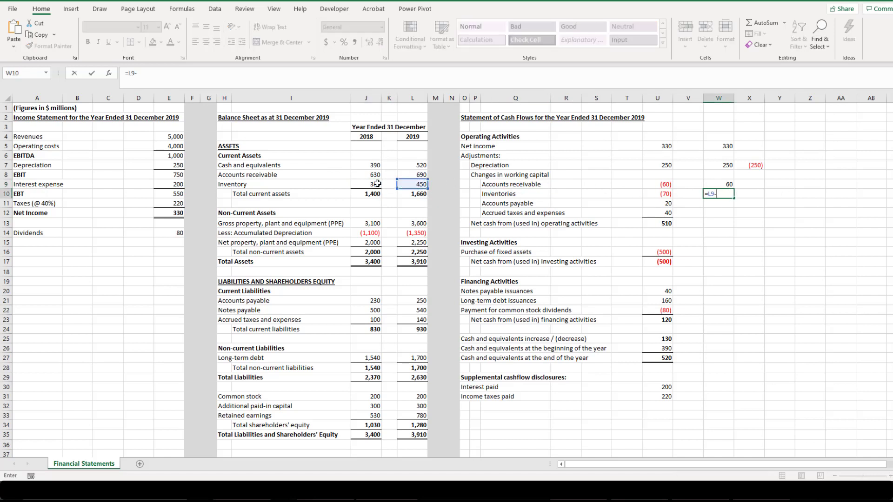
type("-")
left_click(368, 184)
key("Return")
left_click(722, 193)
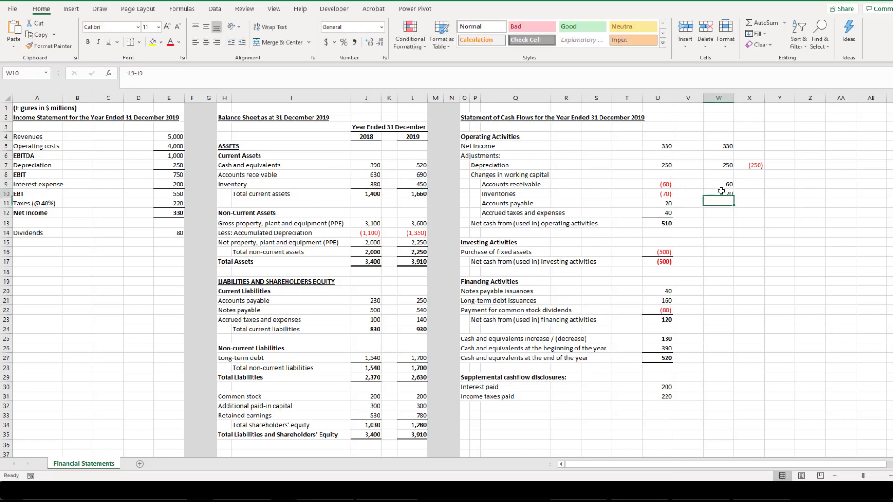
Compare the cash flow statement's Inventories adjustment with the 2018 and 2019 inventory balances on the balance sheet
left_click(663, 194)
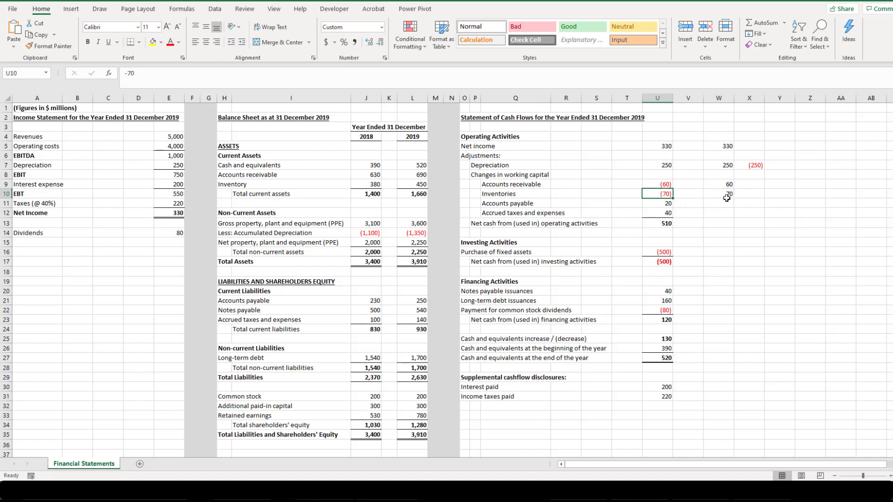
left_click_drag(374, 184, 420, 185)
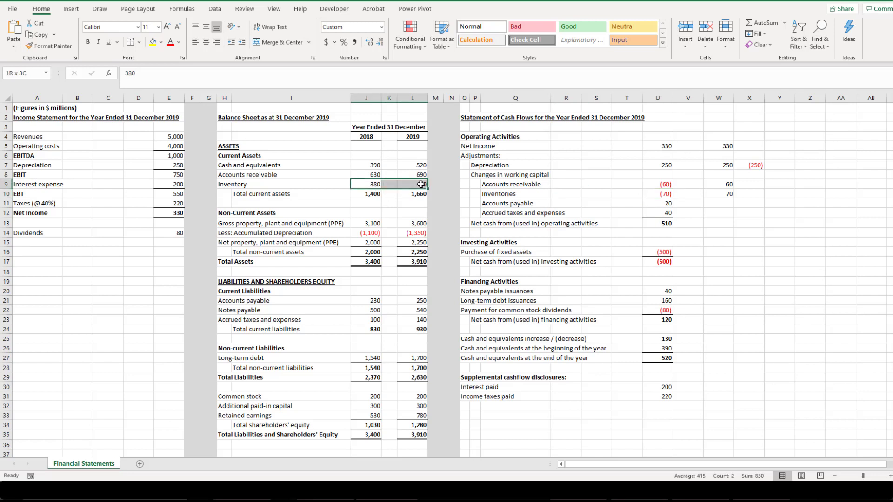
left_click(665, 194)
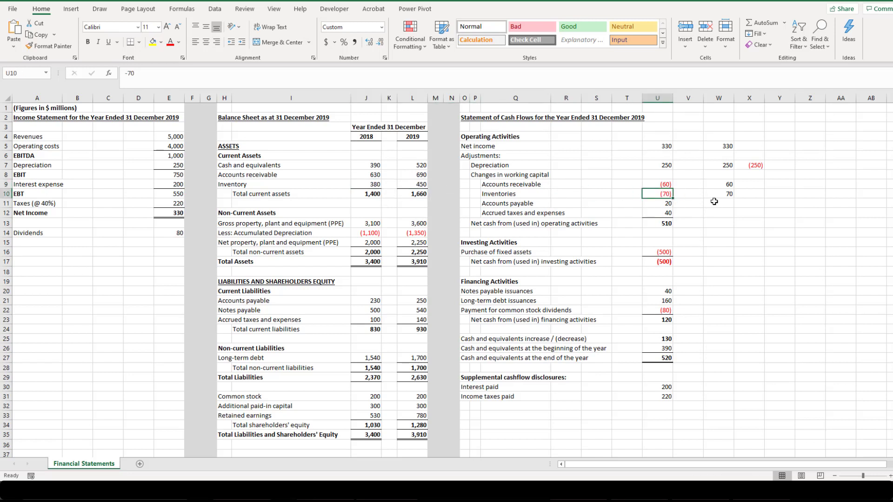
Calculate the change in accounts payable from 2018 to 2019 in W11 with the formula =L21-J21
left_click(717, 203)
type("=")
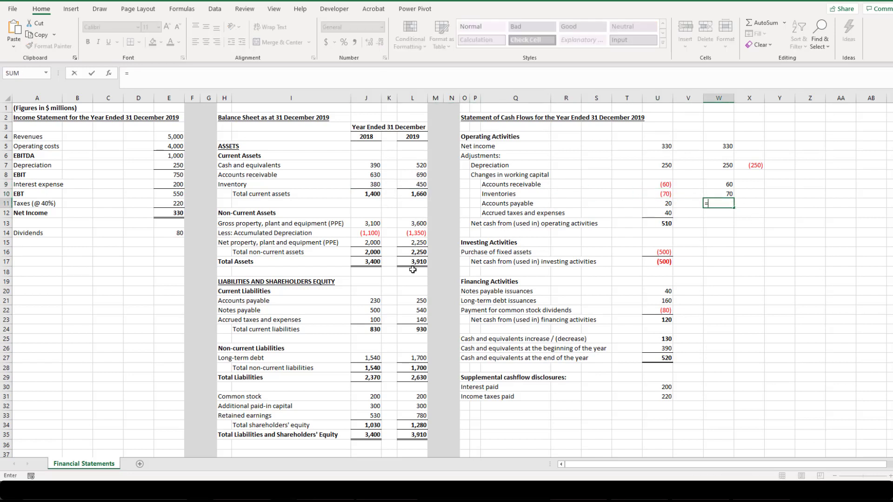
left_click(408, 302)
type("-")
left_click(370, 301)
key("Return")
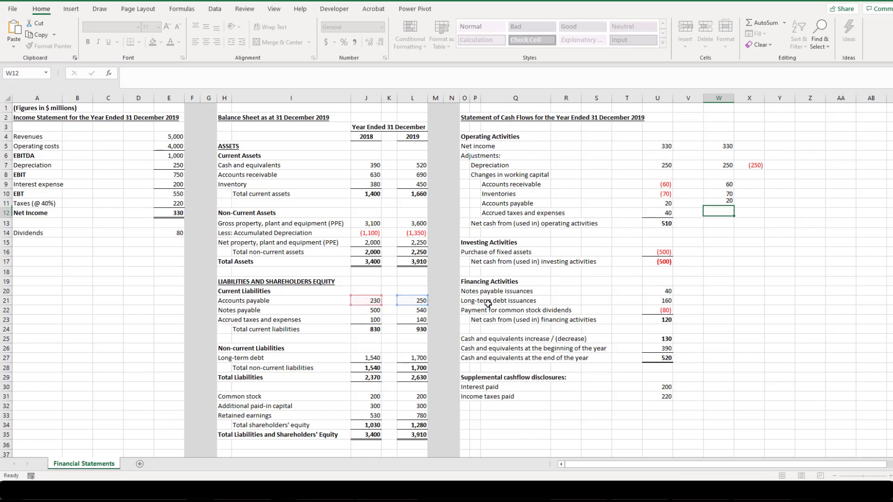
key("Up")
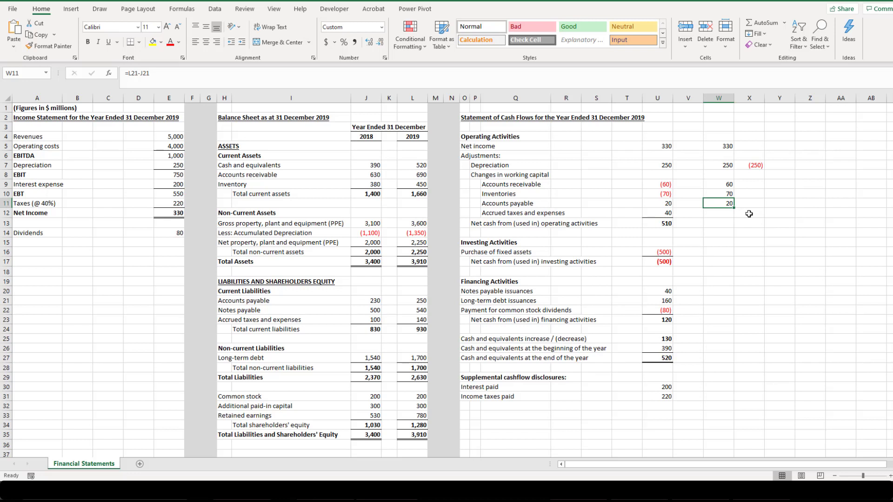
Calculate the change in accrued taxes and expenses from 2018 to 2019 in W12 with the formula =L23-J23
left_click(707, 213)
type("=")
left_click(408, 328)
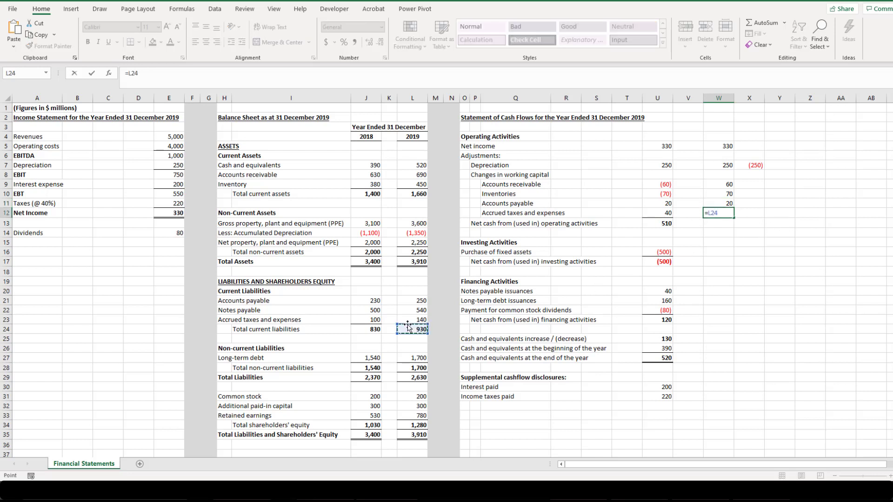
left_click(409, 320)
type("-")
left_click(372, 320)
key("Return")
key("Up")
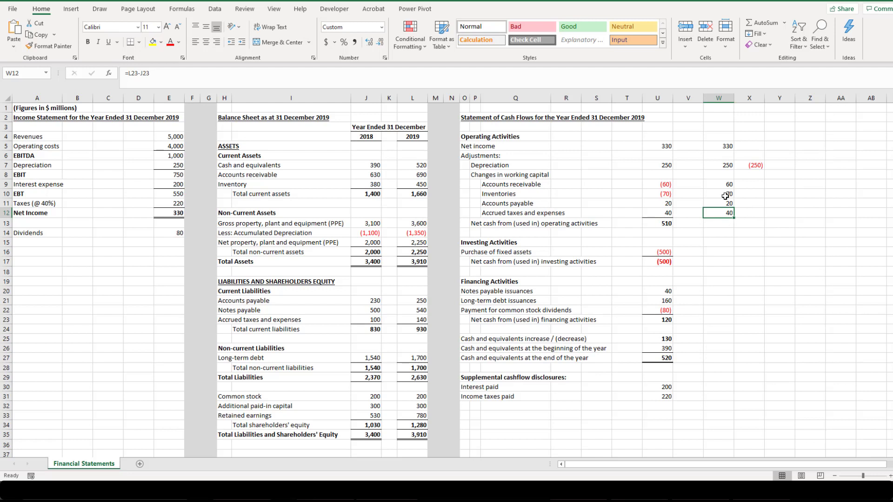
Compare the signs of the calculated working capital changes in W9:W12 with the cash flow adjustments in U9:U12, assets first and liabilities second
left_click_drag(657, 185, 663, 213)
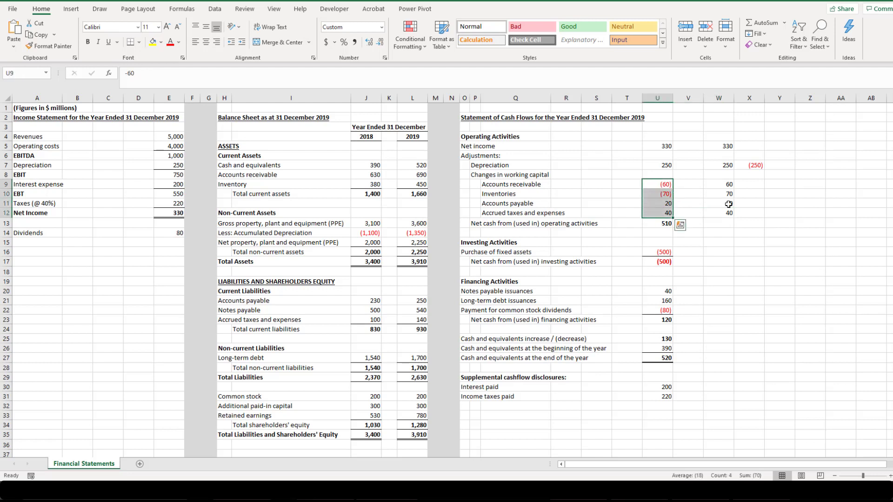
left_click_drag(722, 184, 720, 193)
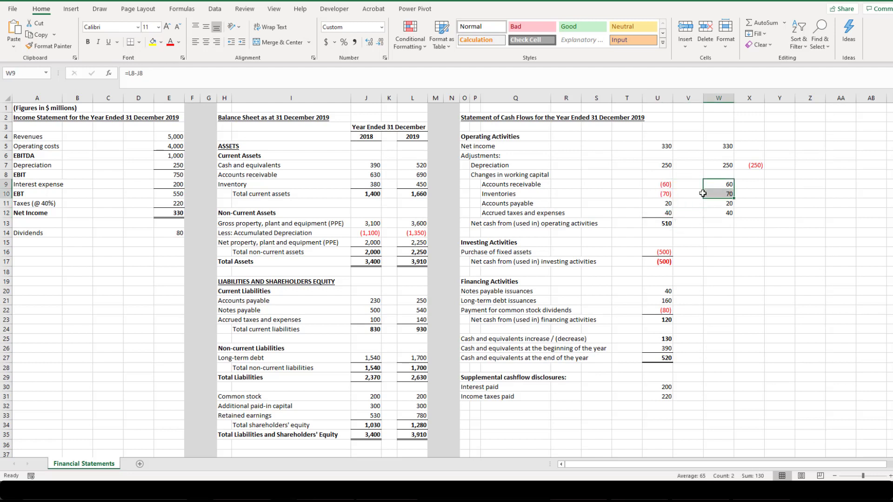
left_click_drag(660, 187, 661, 193)
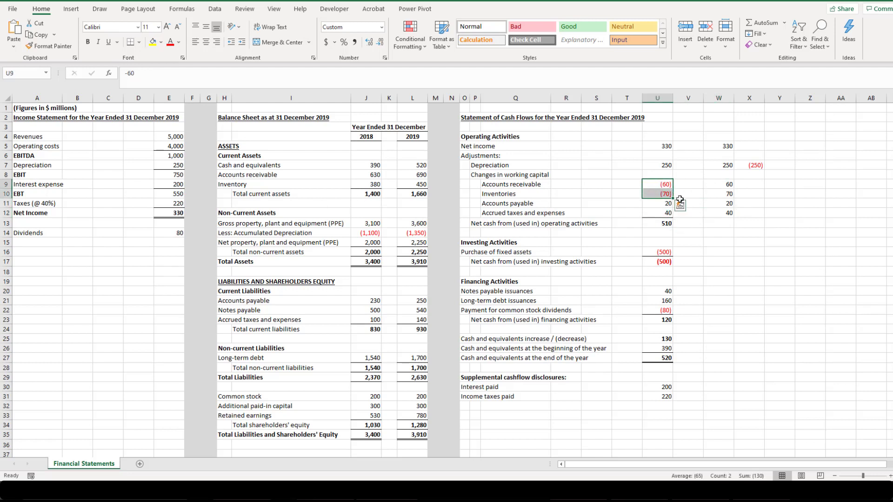
left_click(728, 203)
key("ctrl+v")
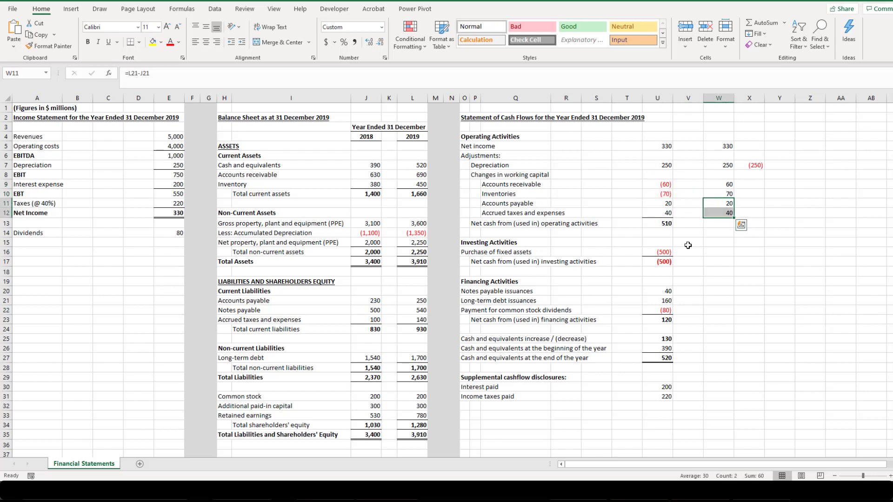
left_click(668, 206)
left_click_drag(668, 206, 668, 213)
key("ctrl+v")
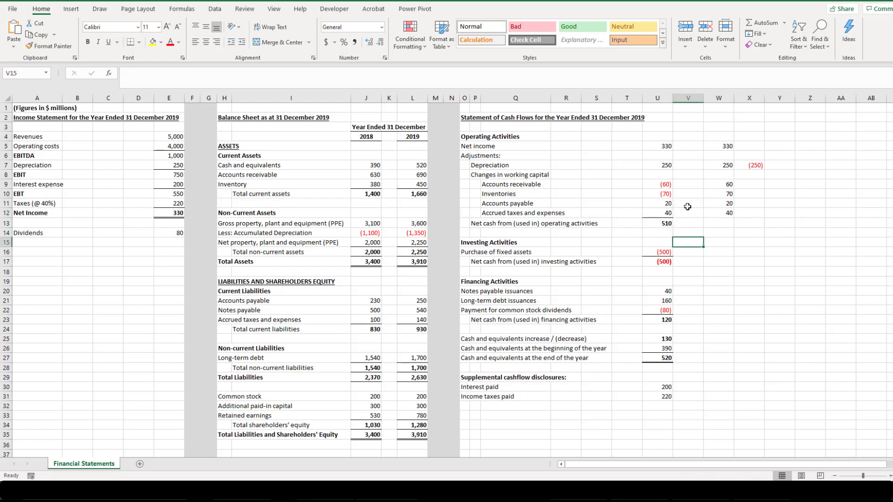
left_click_drag(657, 184, 657, 213)
key("Escape")
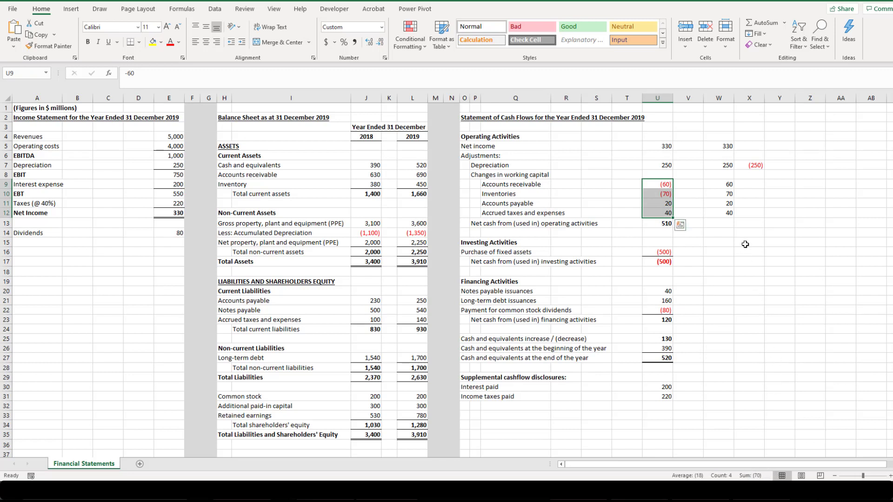
left_click(745, 244)
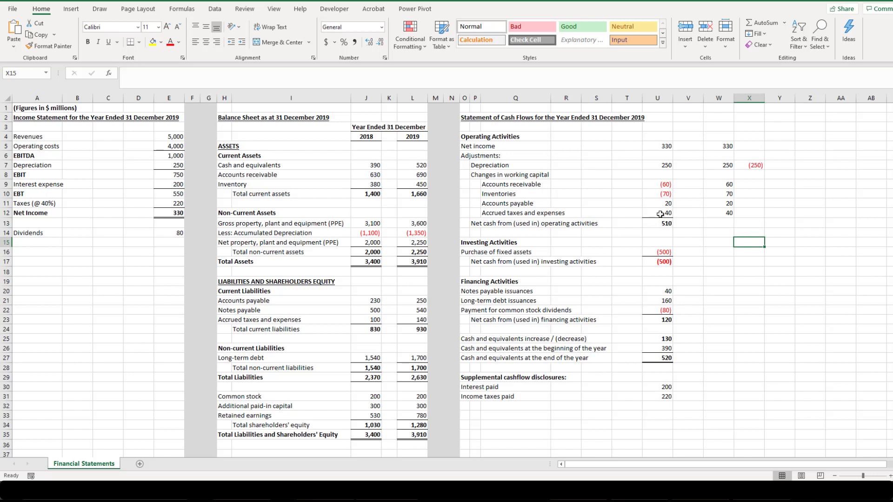
Examine the sum behind net cash from operating activities, and trace the purchase of fixed assets to the gross PPE balances
left_click_drag(668, 146, 669, 214)
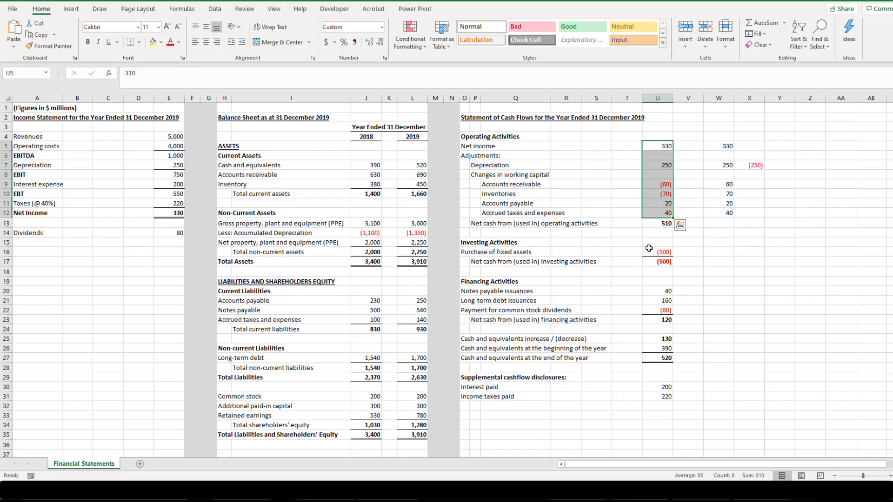
left_click(667, 224)
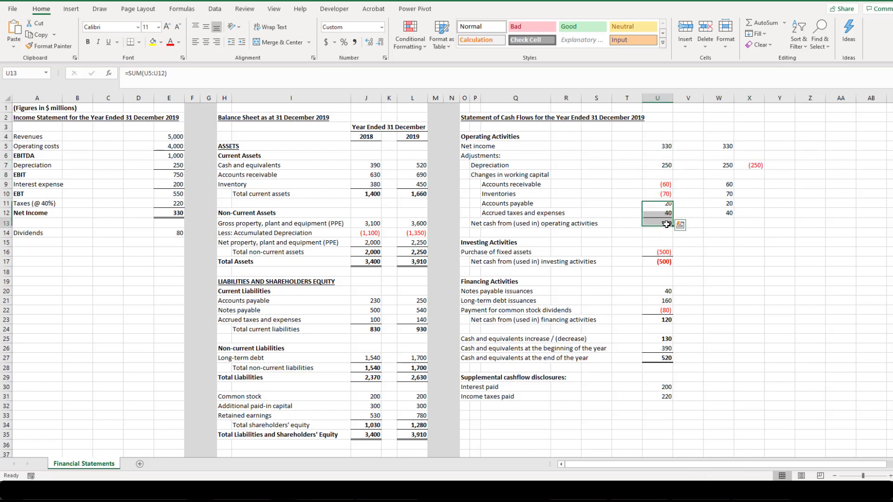
left_click(662, 251)
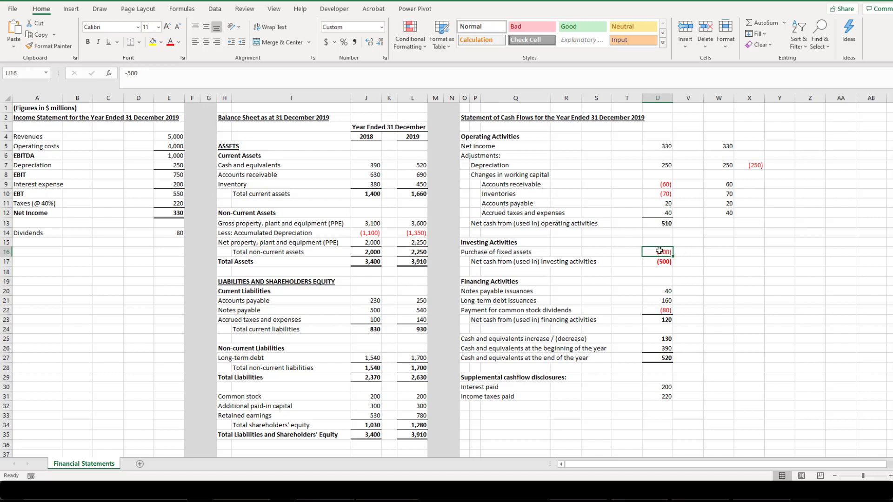
left_click_drag(220, 223, 427, 223)
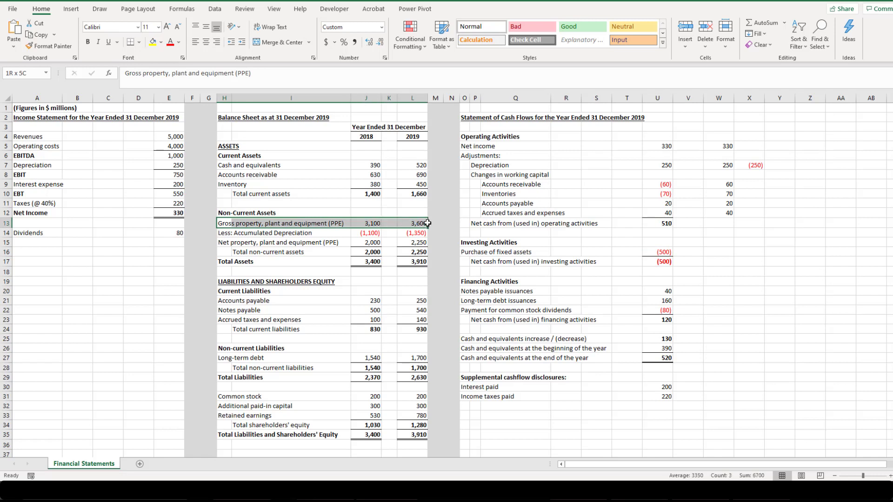
left_click(719, 242)
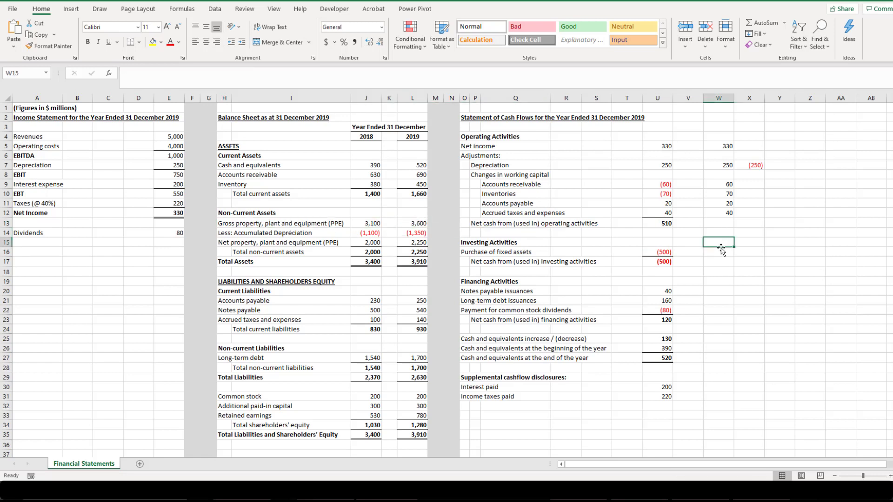
type("=")
left_click(413, 223)
type("-")
left_click(372, 223)
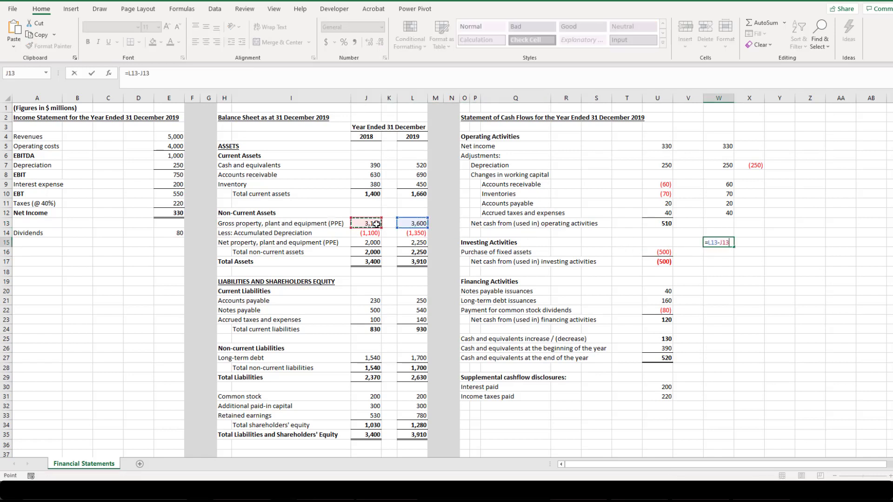
key("Return")
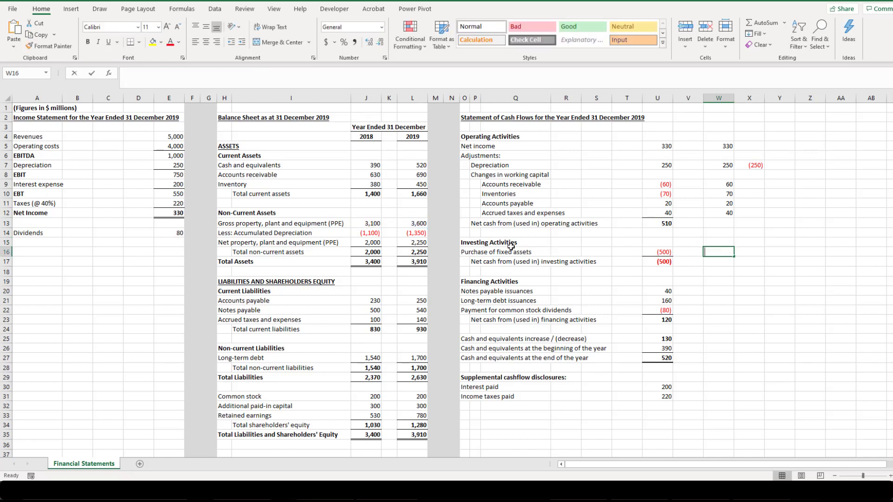
Calculate the change in gross PPE from 2018 to 2019 in W16 with the formula =L13-J13
type("=")
left_click(409, 226)
type("-")
left_click(372, 223)
key("Return")
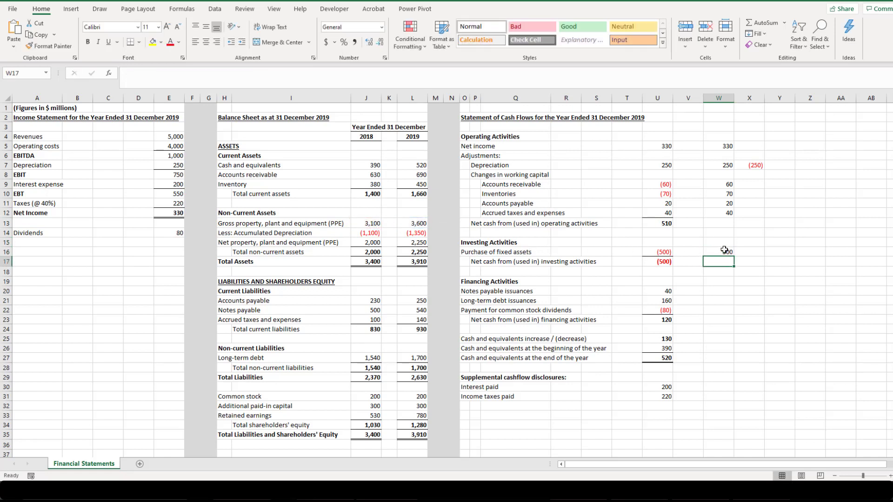
key("Up")
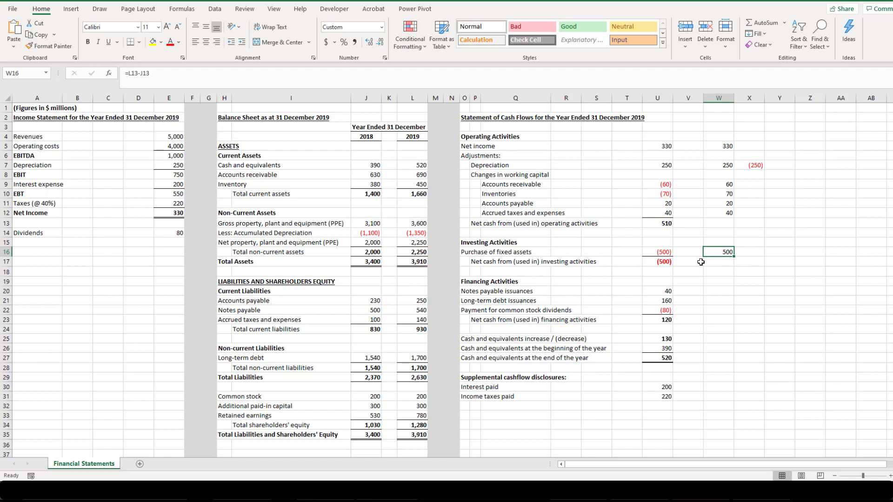
Compare the calculated gross PPE change in W16 with the cash flow statement's Purchase of fixed assets amount
left_click(660, 254)
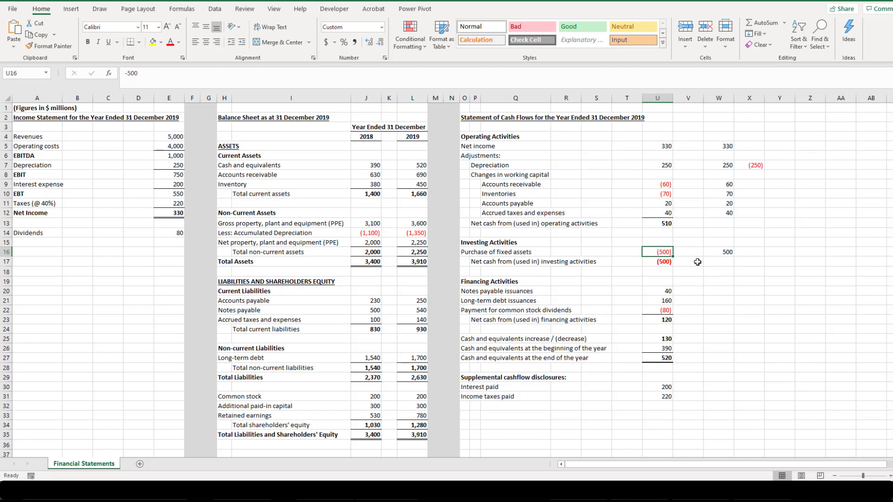
left_click(747, 252)
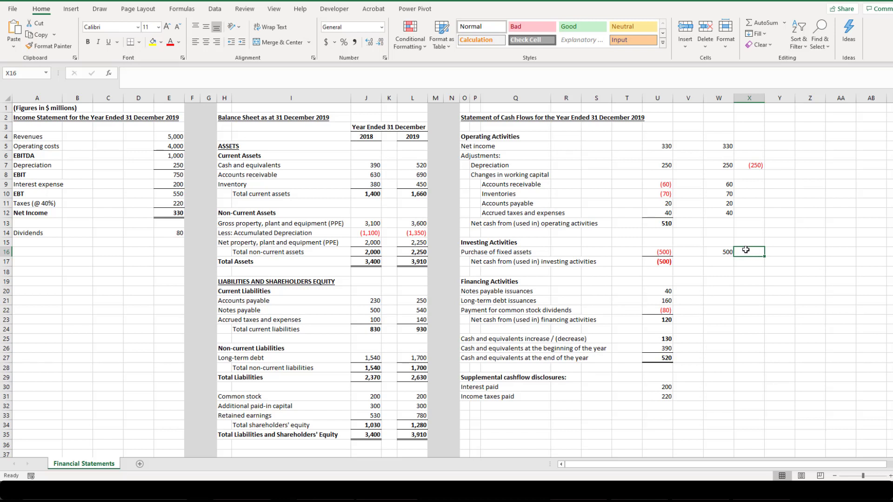
left_click(719, 251)
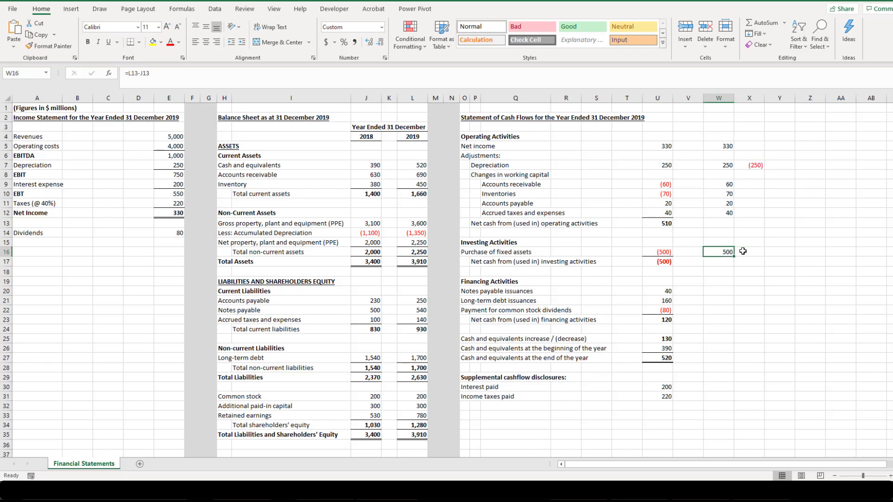
left_click_drag(391, 302, 418, 333)
left_click(719, 251)
Calculate fixed asset purchases in X16 from the change in net PPE plus depreciation, using the formula =L15-J15+E7
left_click(756, 251)
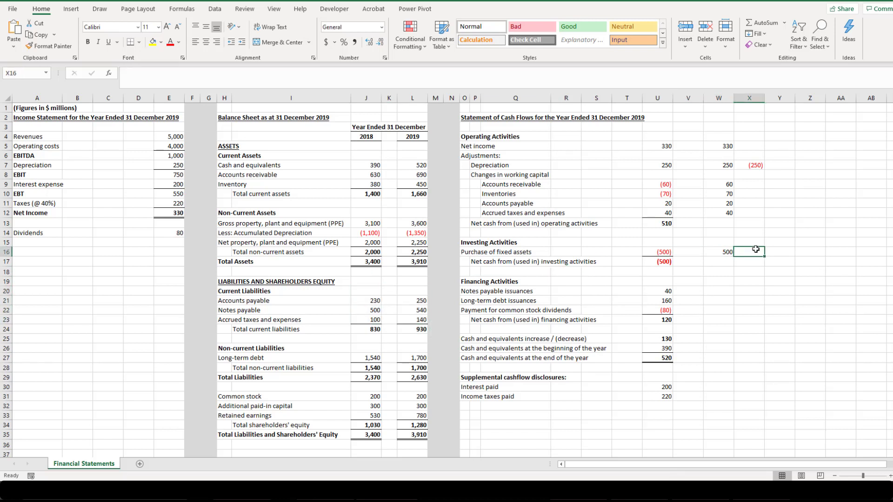
type("=")
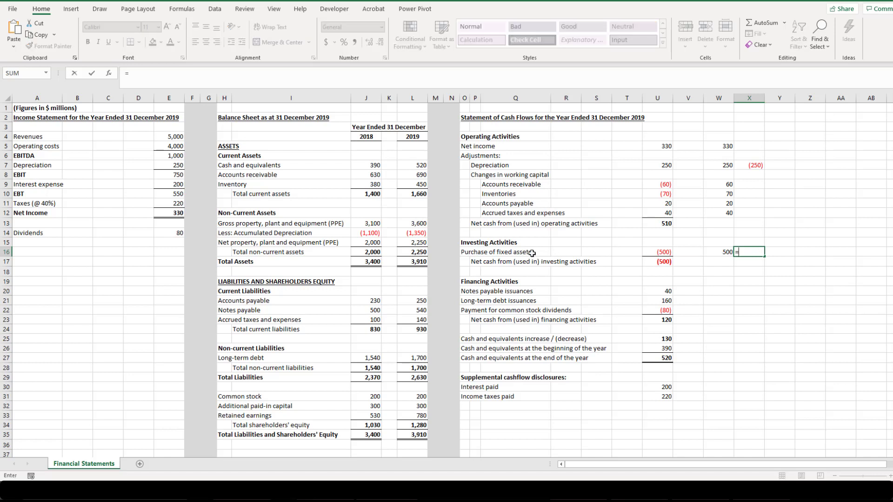
left_click(416, 243)
type("-")
left_click(373, 244)
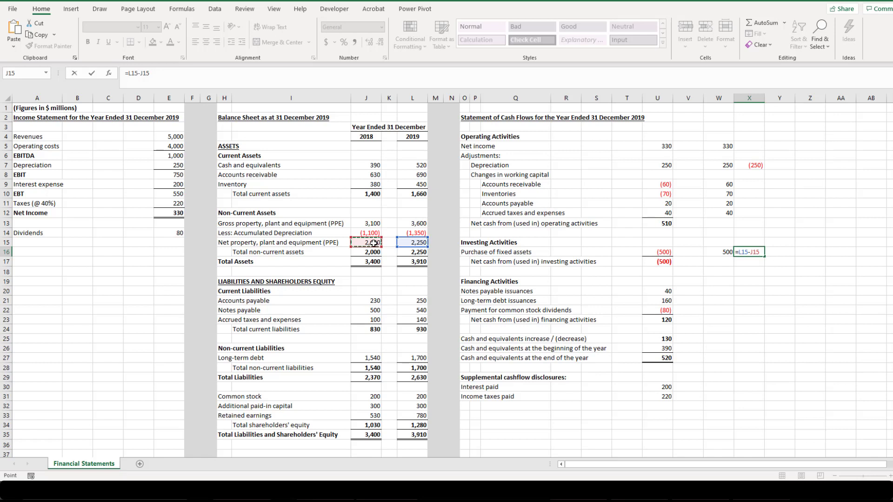
type("+")
left_click(176, 164)
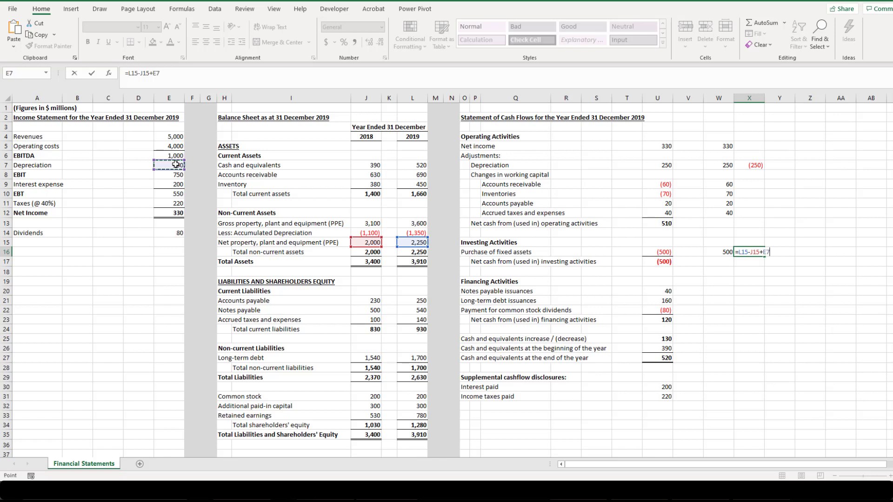
key("Return")
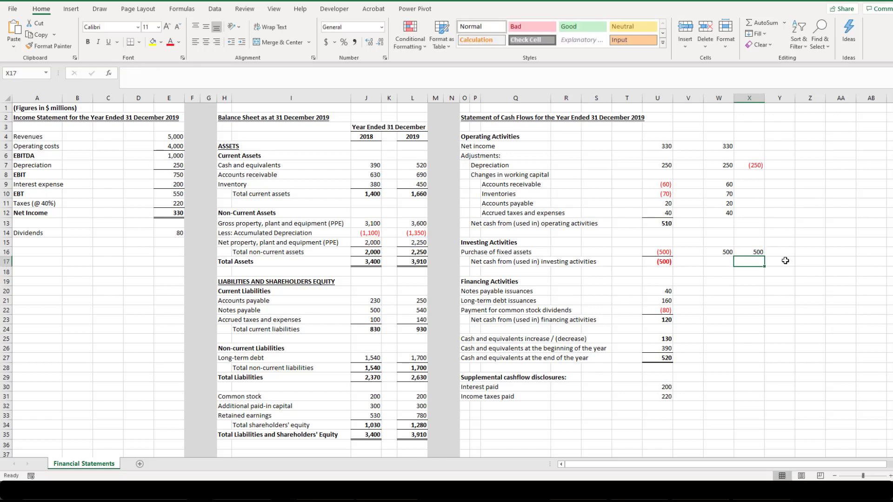
Compare the net PPE and gross PPE approaches to fixed asset purchases in W16 and X16 with the balance sheet PPE rows
left_click(752, 251)
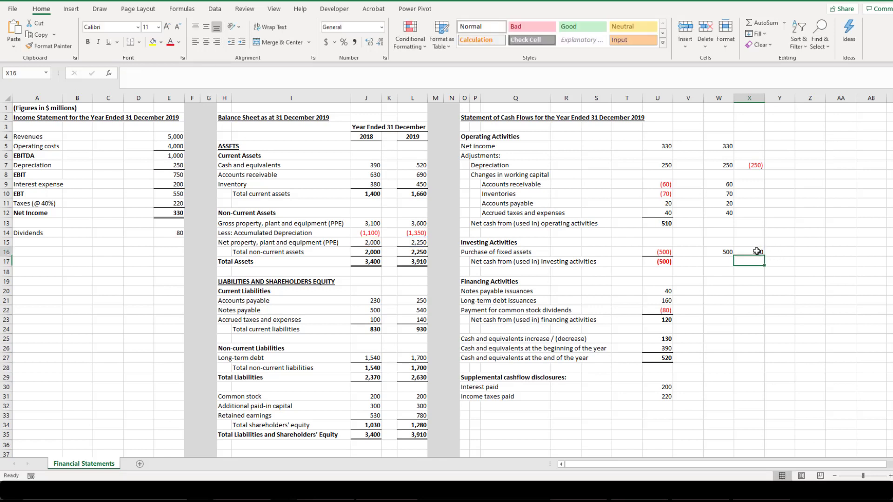
left_click(302, 242)
key("shift+Right")
key("shift+Right")
key("shift+Right")
left_click_drag(221, 223, 412, 223)
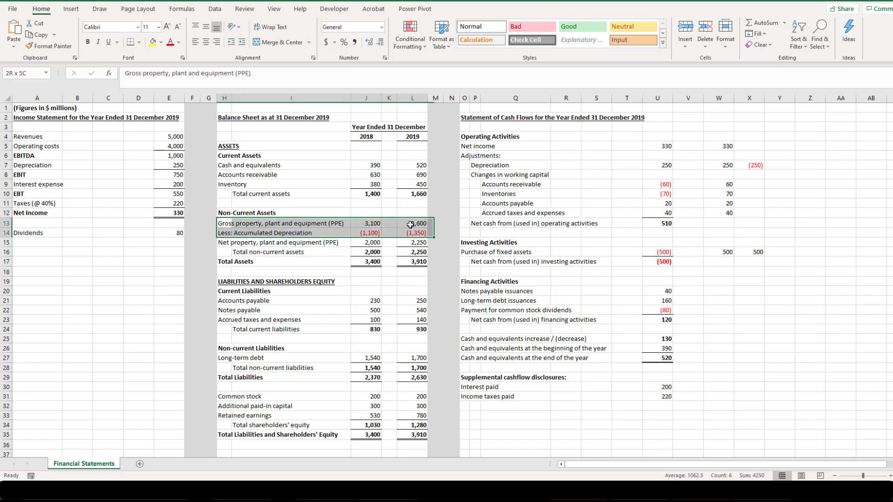
left_click_drag(721, 251, 752, 251)
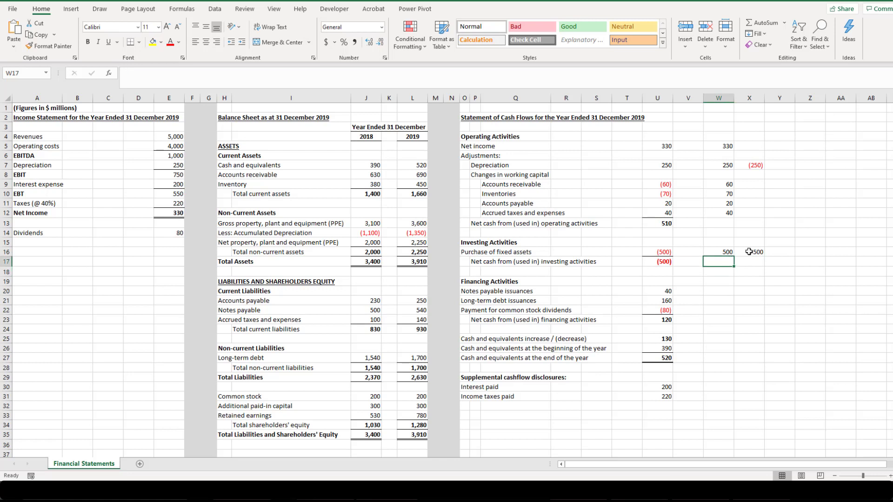
left_click(749, 251)
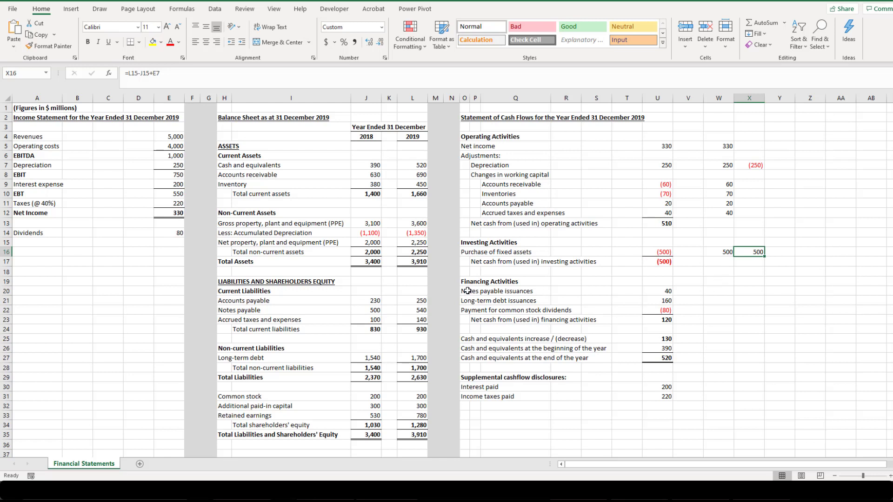
Examine the notes payable and long-term debt issuances in the financing activities section
left_click_drag(463, 291, 670, 301)
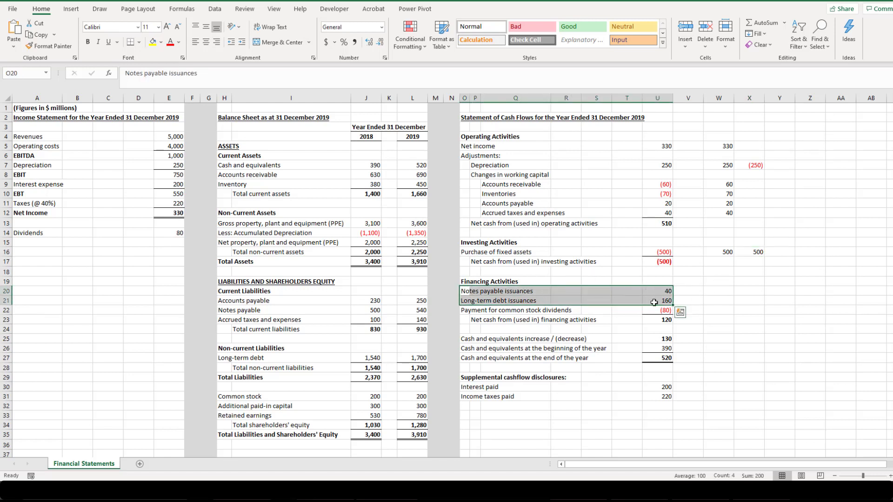
left_click(668, 291)
key("Delete")
key("Return")
key("ctrl+z")
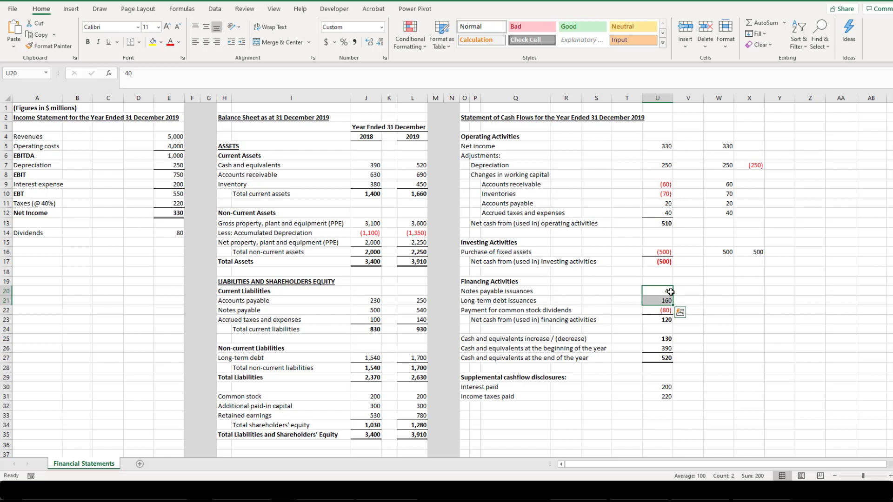
Examine the common stock dividend payment and the sums behind net cash from financing and operating activities
left_click(465, 310)
left_click_drag(465, 310, 670, 310)
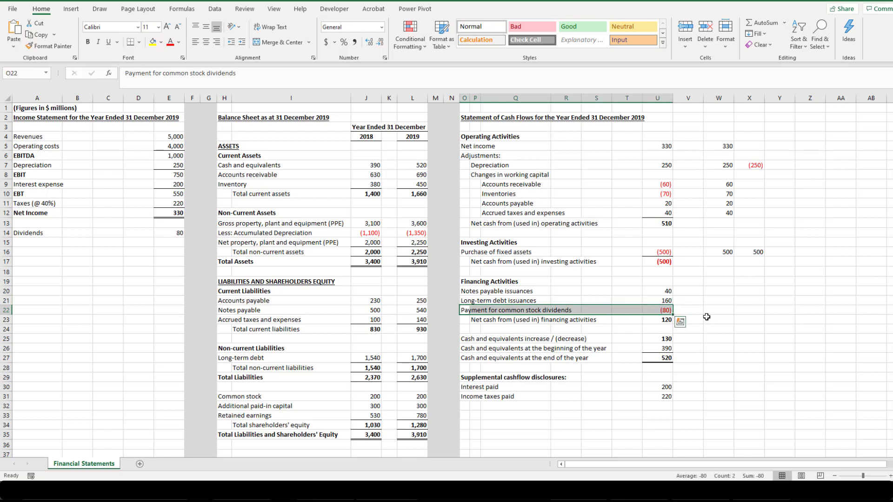
left_click(670, 311)
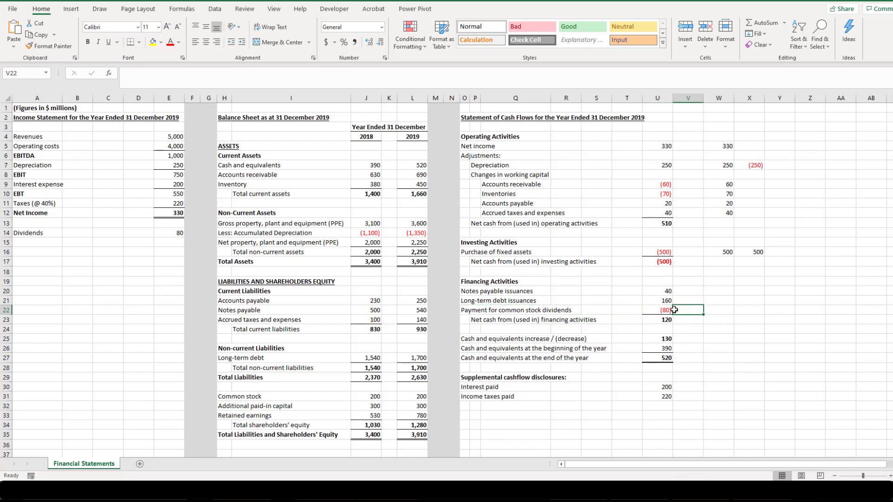
left_click(659, 292)
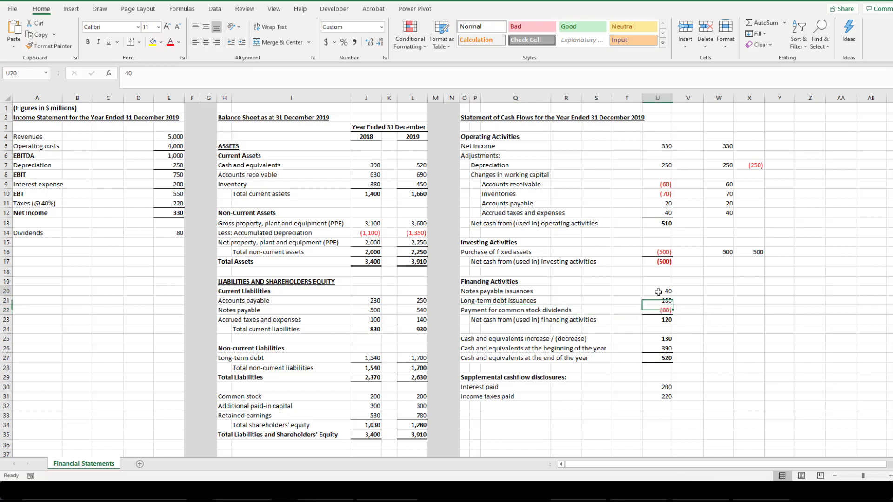
left_click(660, 321)
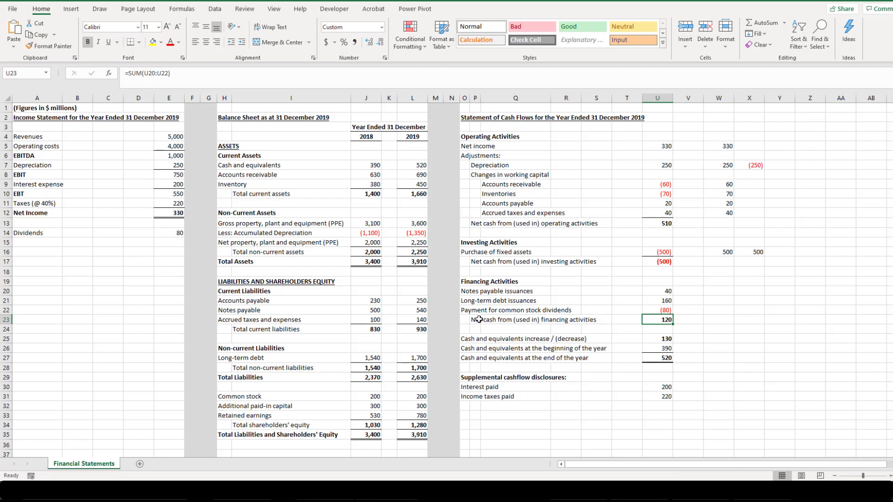
left_click(666, 223)
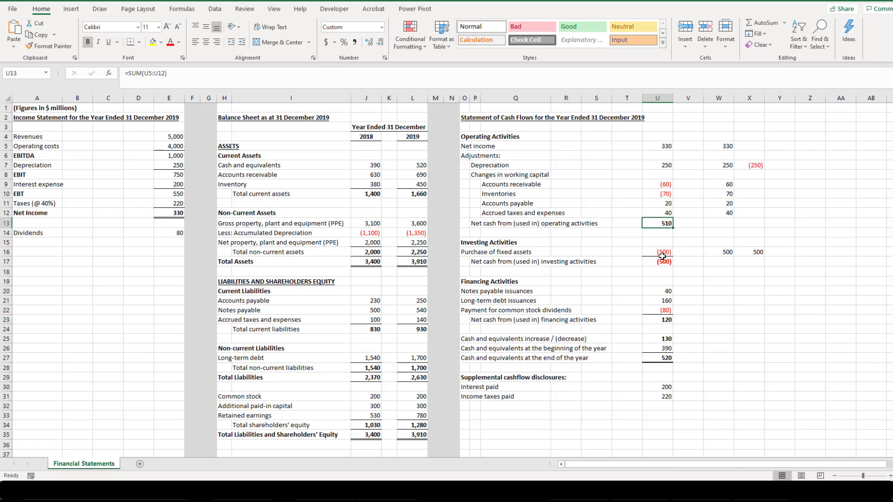
Calculate the total change in cash in W25 by adding the operating, investing and financing net cash flows, =+U13+U17+U23
left_click(712, 338)
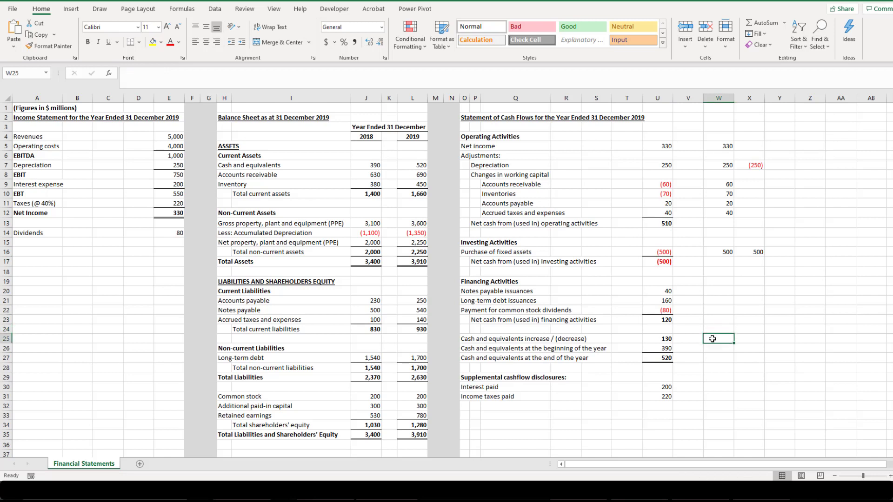
type("+")
left_click(665, 223)
type("+")
left_click(661, 262)
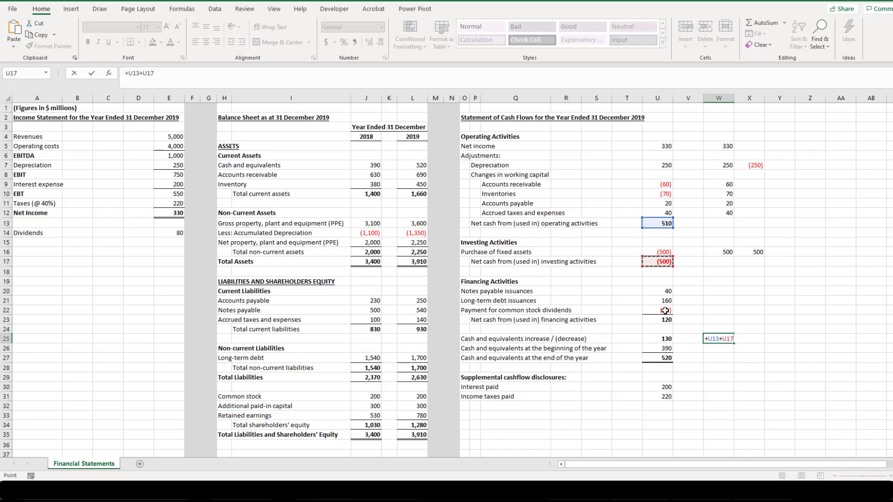
type("+")
left_click(667, 319)
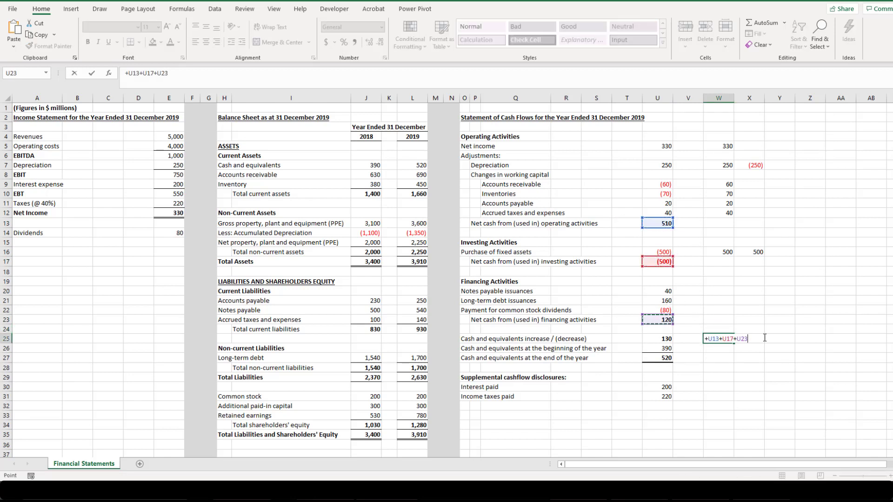
key("Return")
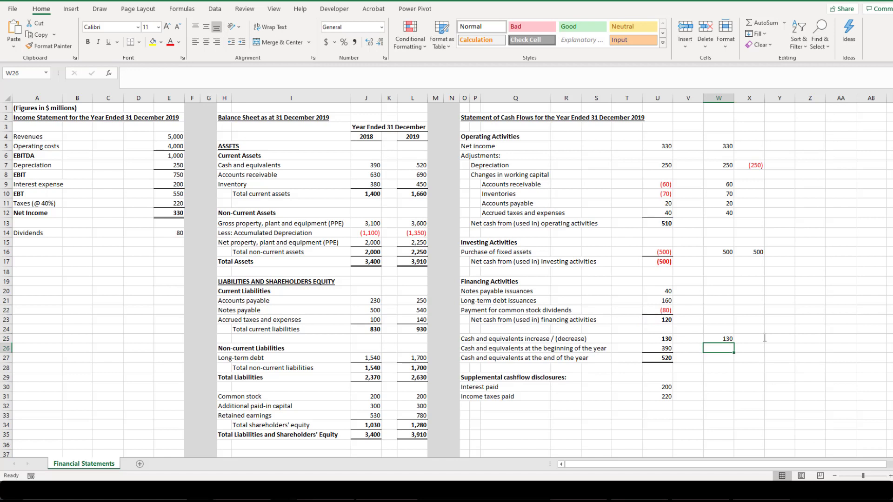
Trace the beginning-of-year cash to the 2018 balance sheet and examine the sum behind the end-of-year cash
left_click(728, 338)
left_click_drag(703, 350, 666, 348)
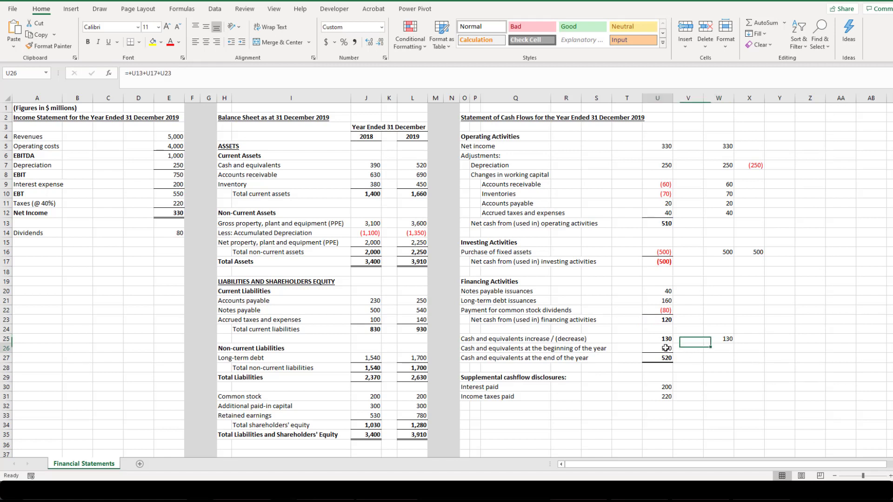
double_click(666, 348)
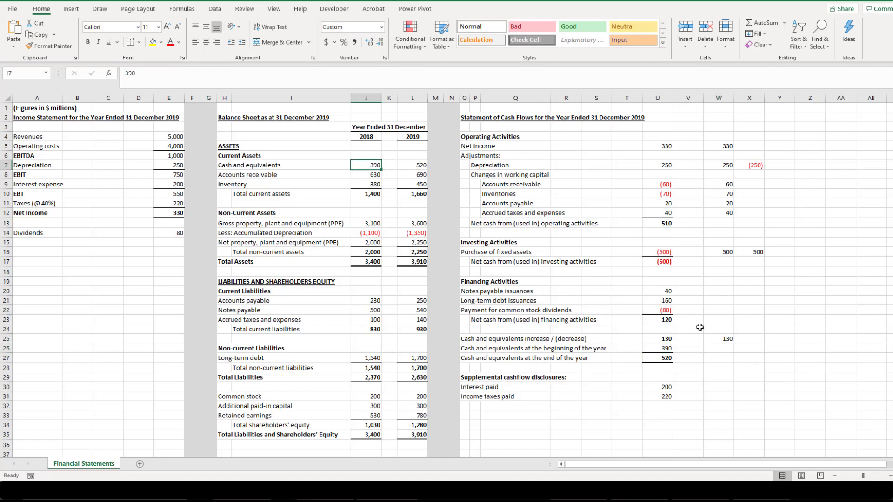
left_click(666, 357)
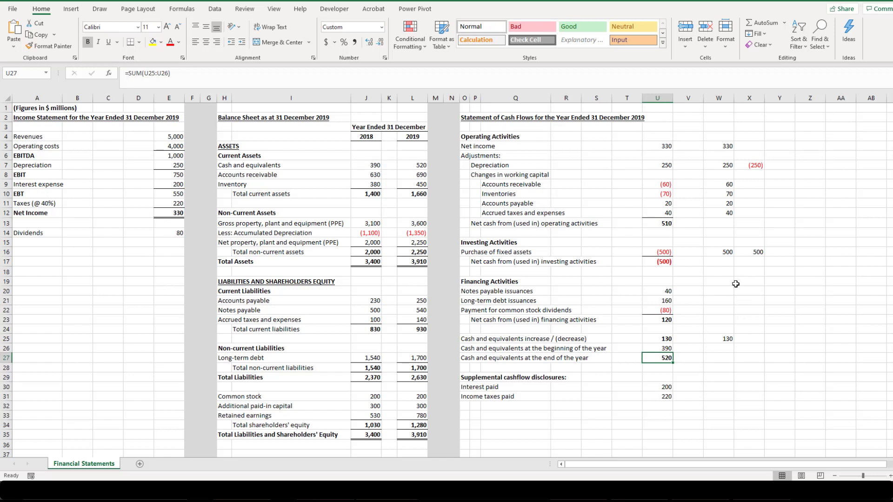
Switch to the whiteboard and handwrite "= 330 +" in red beneath the FCFF formula as the net income term
key("alt+Tab")
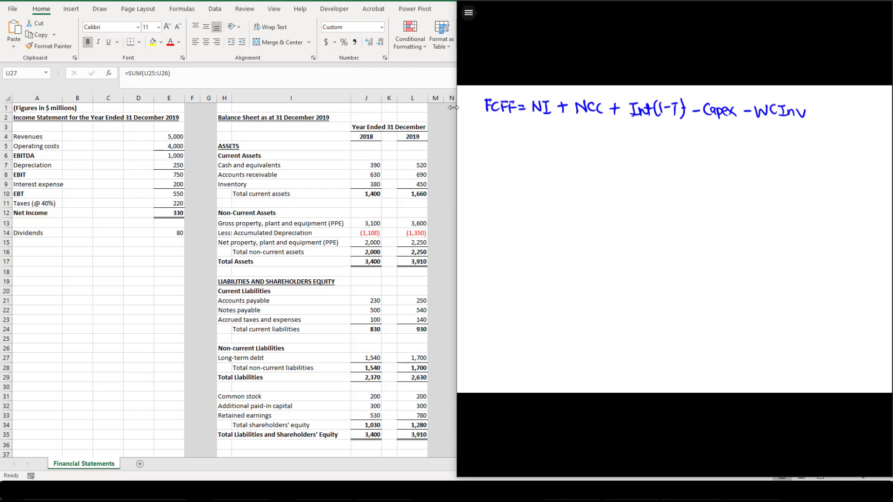
mouse_move(520, 136)
left_mouse_down()
mouse_move(535, 146)
mouse_move(542, 139)
left_mouse_up()
mouse_move(542, 134)
left_mouse_down()
mouse_move(544, 147)
mouse_move(556, 138)
mouse_move(570, 146)
left_mouse_up()
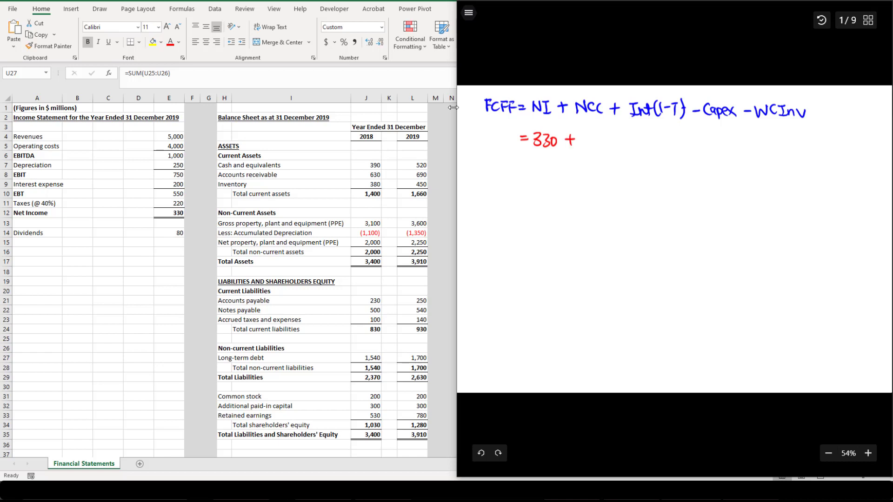
Handwrite the red note "NCC – Depreciation" in the lower part of the whiteboard page
left_click_drag(479, 278, 486, 267)
left_click_drag(493, 268, 494, 277)
mouse_move(498, 268)
left_mouse_down()
mouse_move(498, 276)
mouse_move(517, 270)
left_mouse_up()
left_click_drag(521, 264, 534, 274)
mouse_move(539, 268)
left_mouse_down()
mouse_move(539, 283)
mouse_move(545, 273)
left_mouse_up()
mouse_move(543, 275)
left_mouse_down()
mouse_move(546, 266)
mouse_move(556, 274)
left_mouse_up()
mouse_move(560, 269)
left_mouse_down()
mouse_move(567, 274)
mouse_move(569, 266)
left_mouse_up()
left_click_drag(577, 269, 575, 276)
mouse_move(580, 261)
left_mouse_down()
mouse_move(583, 276)
mouse_move(607, 278)
left_mouse_up()
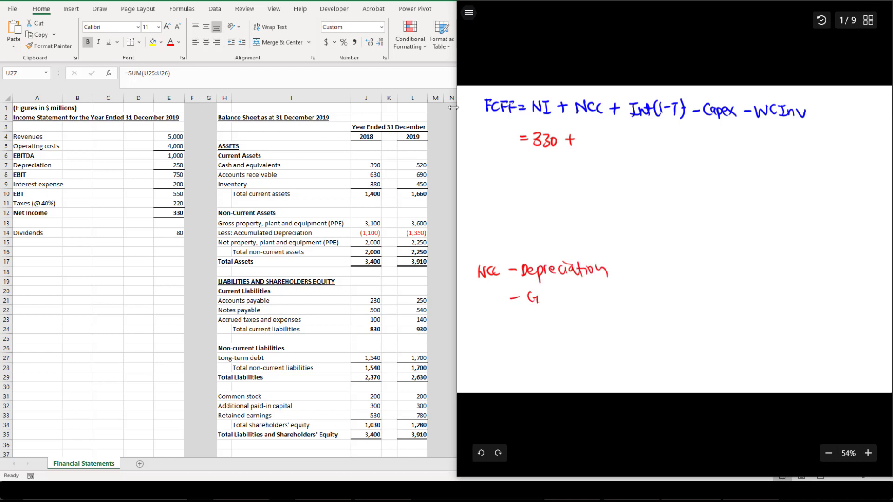
Add "Gain/Loss on sale of assets" as the second item of the handwritten NCC note
left_click_drag(548, 298, 559, 303)
left_click_drag(568, 289, 560, 311)
left_click_drag(575, 289, 582, 307)
left_click_drag(582, 300, 624, 305)
mouse_move(639, 294)
left_mouse_down()
mouse_move(631, 303)
mouse_move(658, 305)
left_mouse_up()
mouse_move(667, 297)
left_mouse_down()
mouse_move(674, 308)
mouse_move(699, 301)
left_mouse_up()
mouse_move(708, 294)
left_mouse_down()
mouse_move(705, 301)
mouse_move(717, 301)
left_mouse_up()
left_click_drag(719, 286, 721, 301)
mouse_move(715, 293)
left_mouse_down()
mouse_move(725, 291)
mouse_move(725, 302)
left_mouse_up()
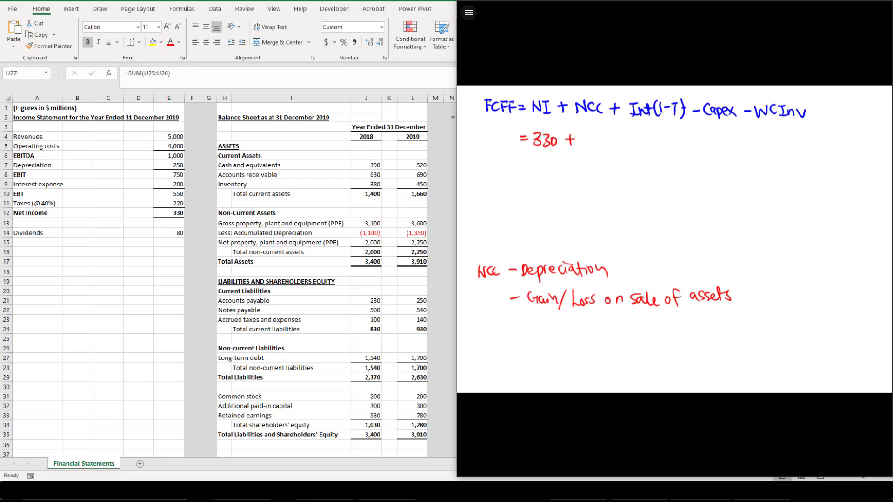
Extend the handwritten FCFF calculation with the non-cash charges and after-tax interest terms, 250 + 200(1 – 0.4)
left_click_drag(585, 136, 595, 147)
left_click_drag(598, 134, 605, 134)
left_click_drag(610, 134, 629, 141)
left_click_drag(623, 137, 624, 150)
mouse_move(642, 139)
left_mouse_down()
mouse_move(655, 147)
mouse_move(653, 138)
left_mouse_up()
mouse_move(661, 138)
left_mouse_down()
mouse_move(670, 155)
mouse_move(680, 150)
left_mouse_up()
left_click_drag(686, 142, 697, 141)
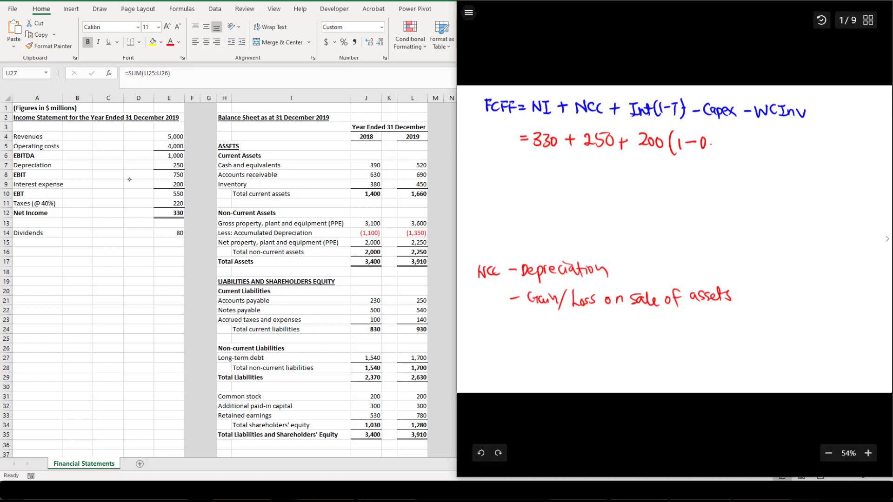
left_click_drag(716, 136, 724, 158)
Check the fixed asset purchases in the cash flow statement and add the capex term "– 500" to the handwritten FCFF calculation
key("alt+Tab")
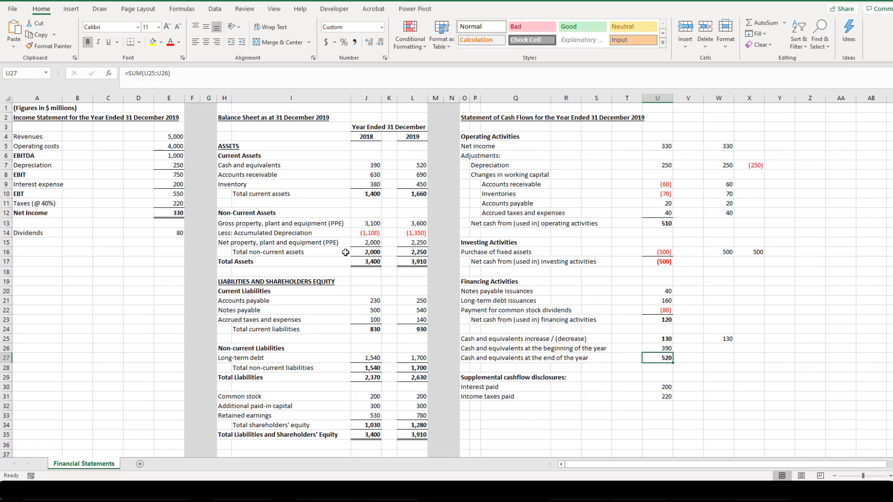
key("alt+Tab")
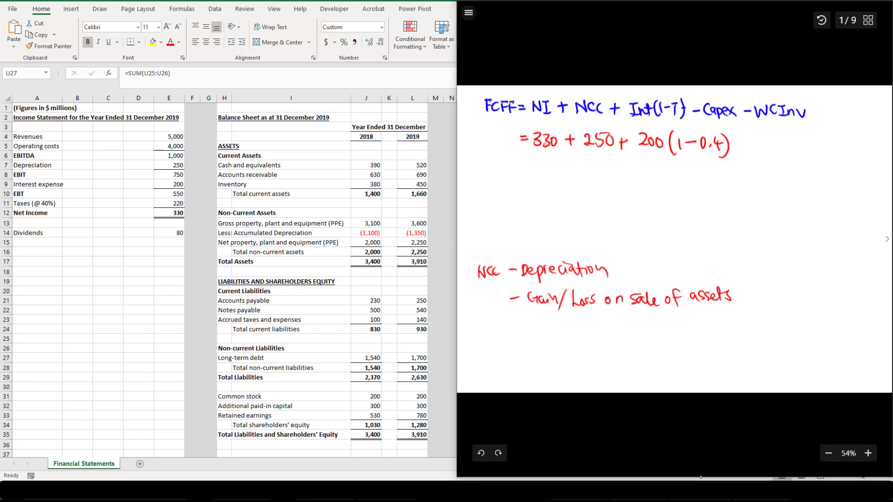
left_click_drag(750, 138, 774, 144)
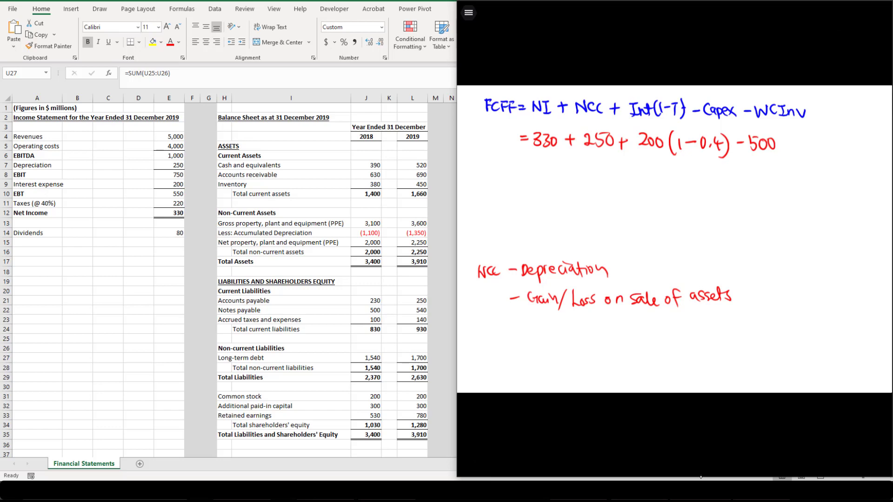
Switch to the Excel workbook and add the bold heading "Working Capital:" in H37, below the balance sheet
key("alt+Tab")
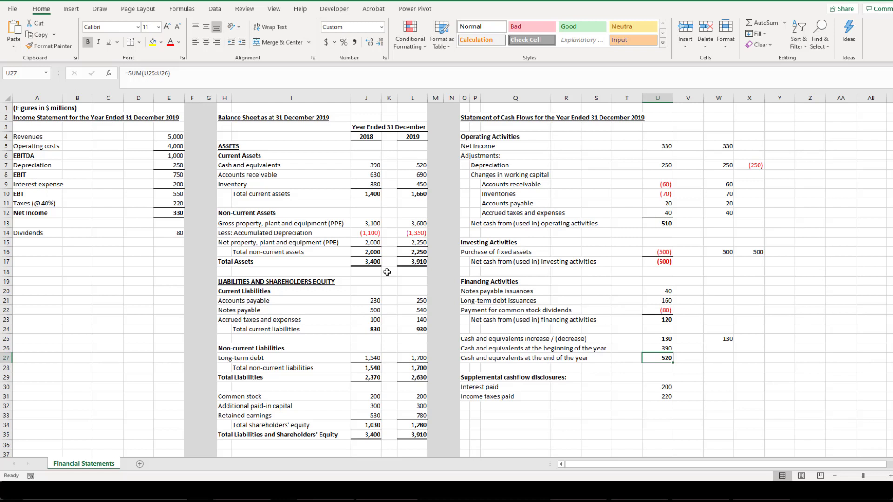
left_click_drag(719, 185, 719, 214)
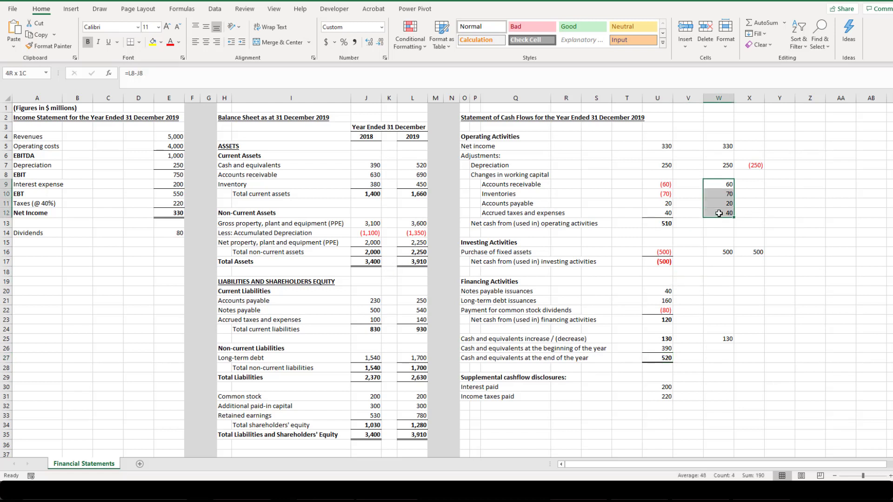
left_click(719, 223)
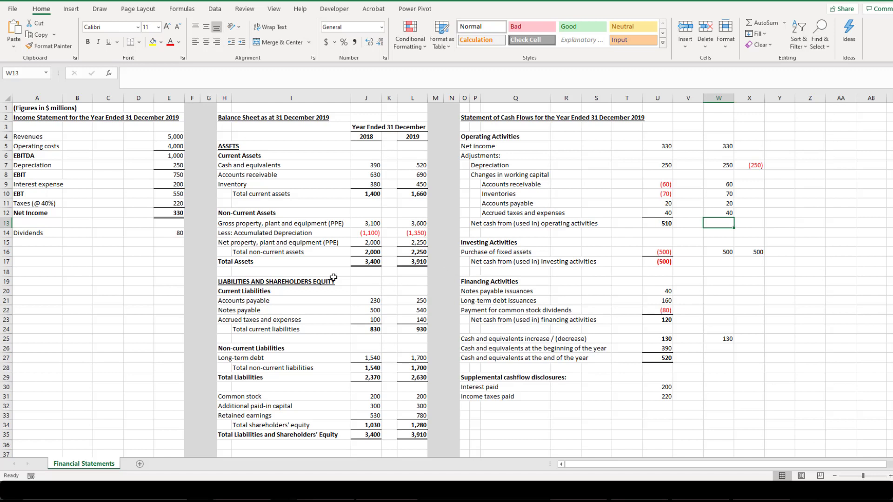
scroll(333, 277, "down", 1)
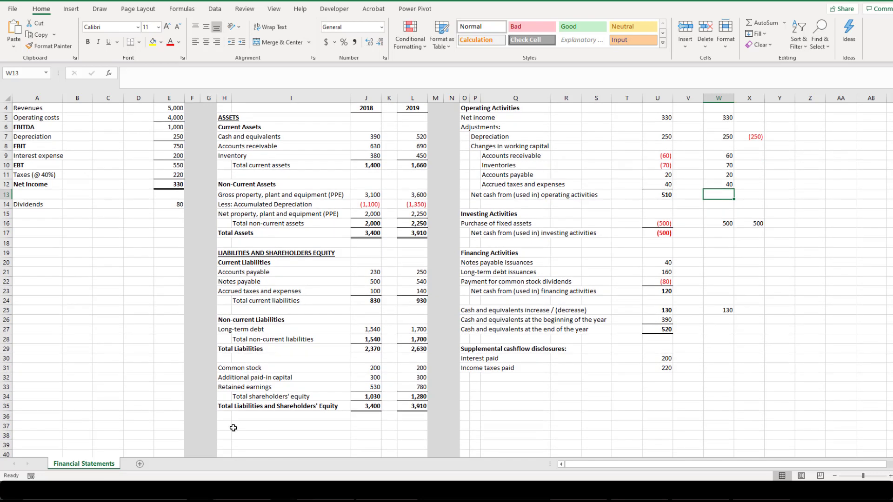
left_click(228, 425)
type("Working Capital:")
key("Return")
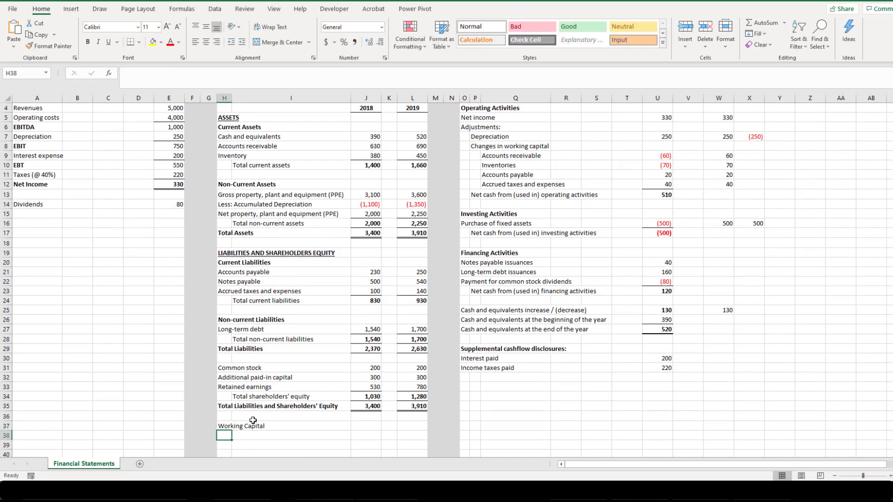
key("Up")
key("Down")
key("Up")
key("ctrl+b")
key("Down")
Link H38 and H39 under the Working Capital heading to the balance sheet labels for Accounts receivable and Inventory
type("=")
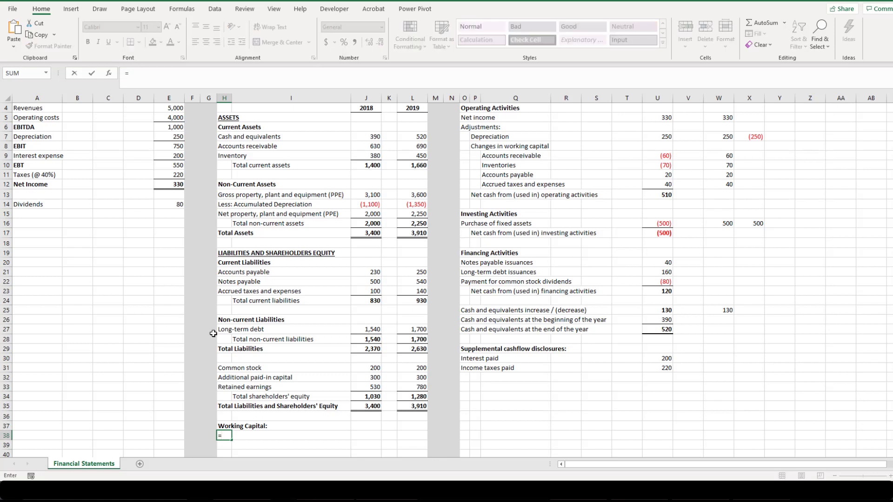
left_click(224, 147)
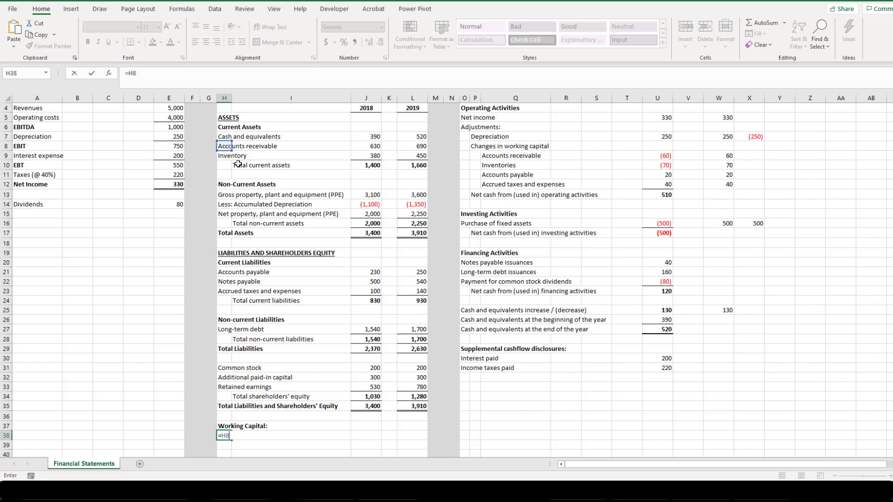
key("Return")
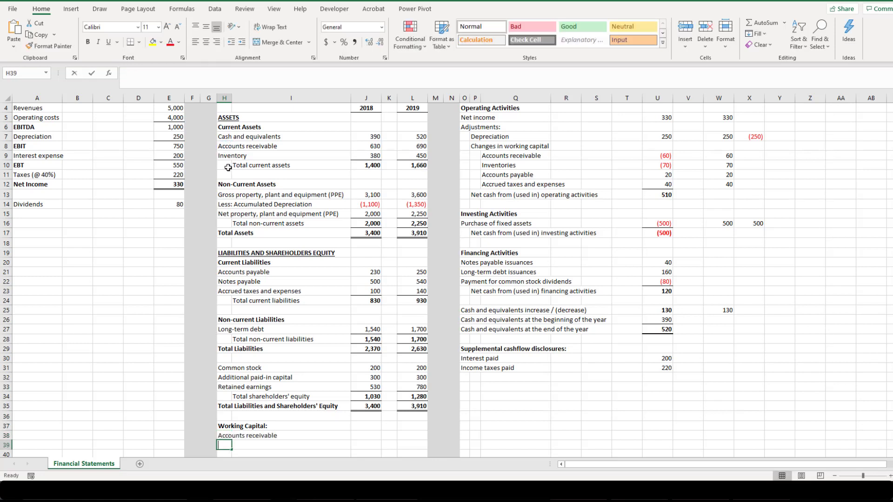
type("=")
left_click(230, 155)
key("Return")
Link H40 and H41 to the balance sheet labels for Accounts payable and Accrued taxes and expenses
type("=")
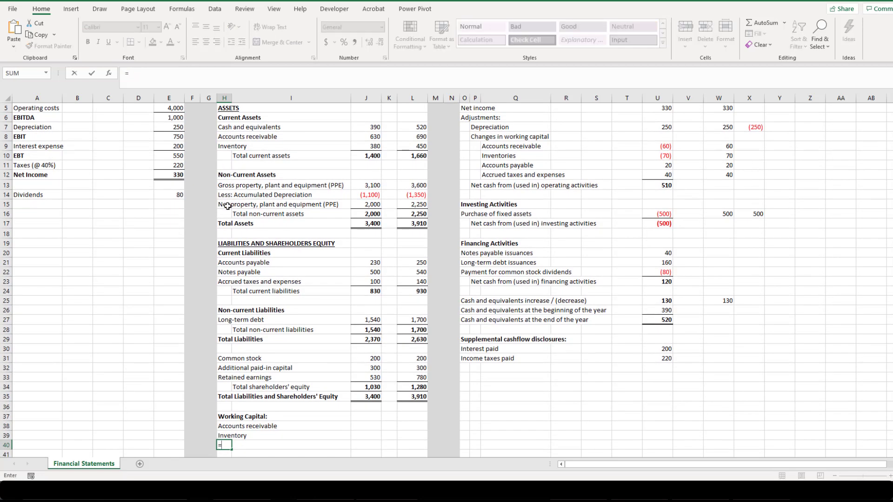
left_click(221, 264)
key("Return")
type("=")
left_click(223, 272)
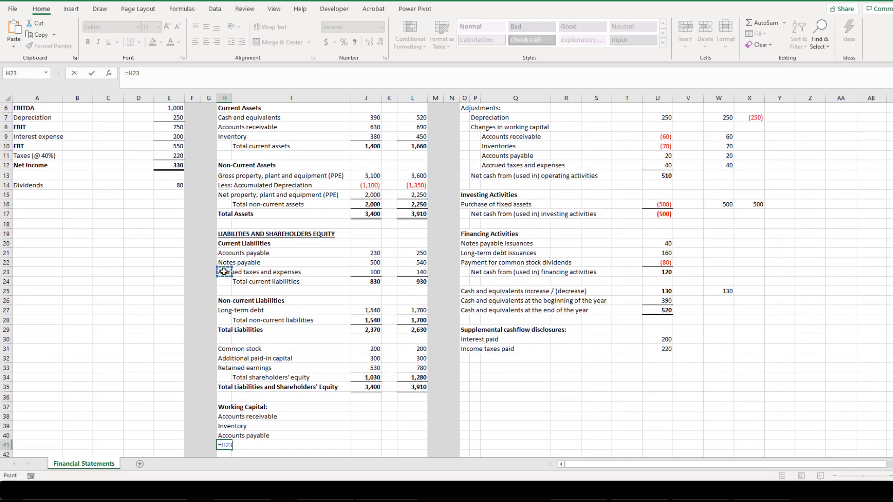
key("Return")
Link the 2018 accounts receivable and inventory amounts from the balance sheet into J38 and J39
left_click(371, 408)
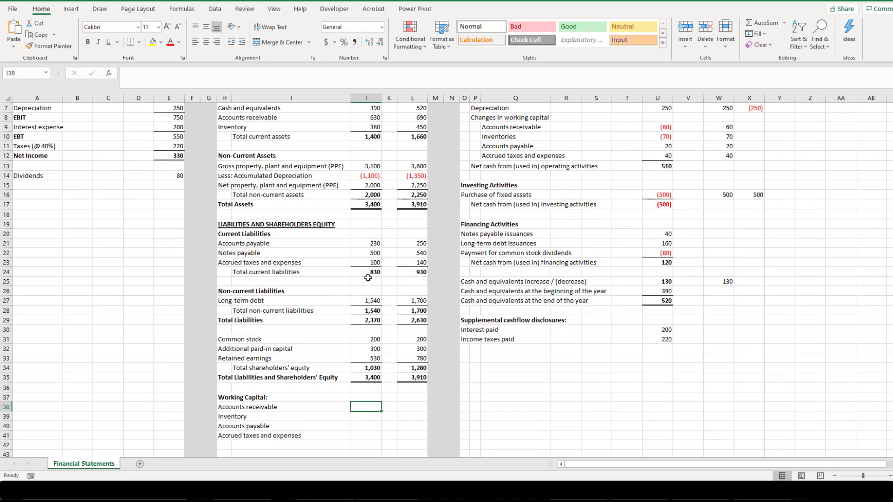
type("=")
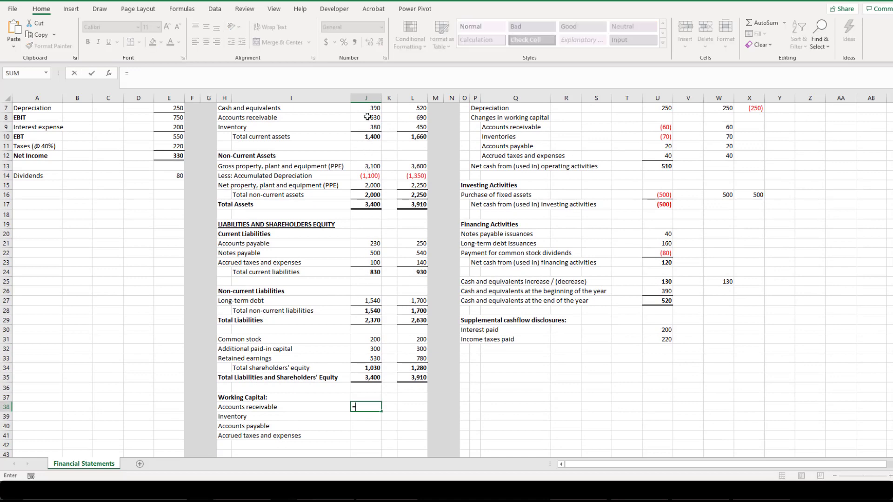
key("Escape")
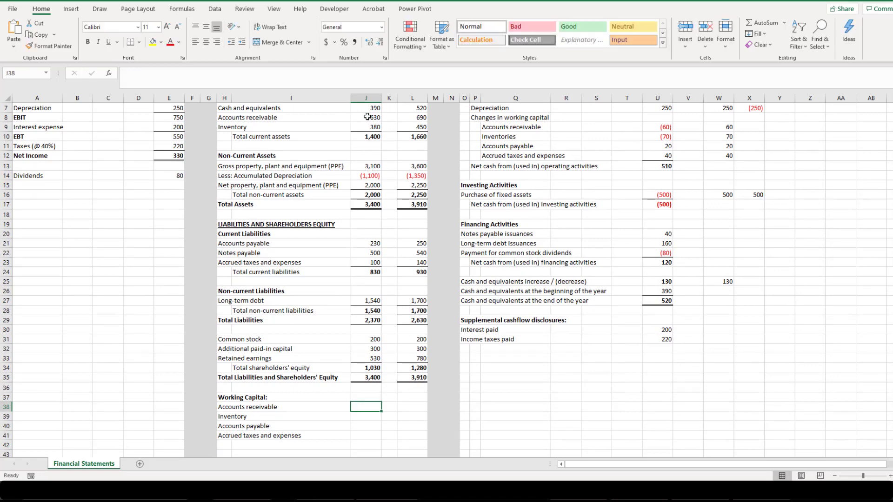
type("=")
scroll(372, 121, "up", 1)
left_click(376, 147)
key("Return")
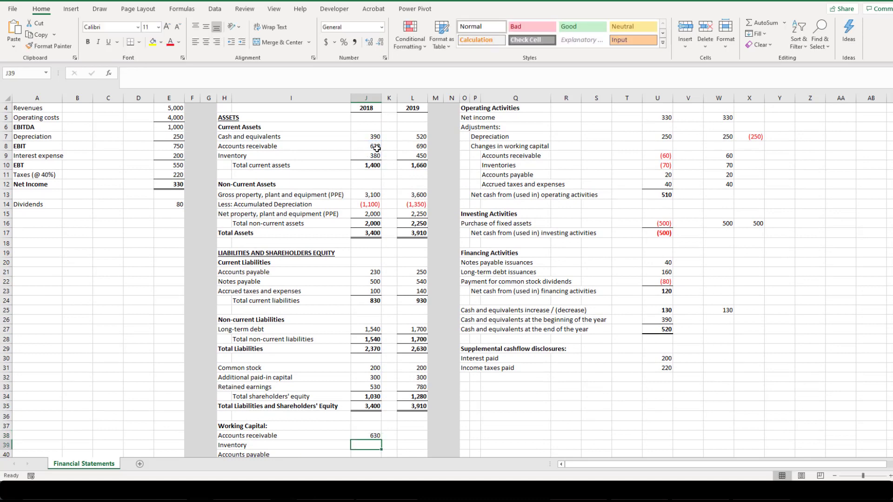
type("=")
left_click(375, 156)
key("Return")
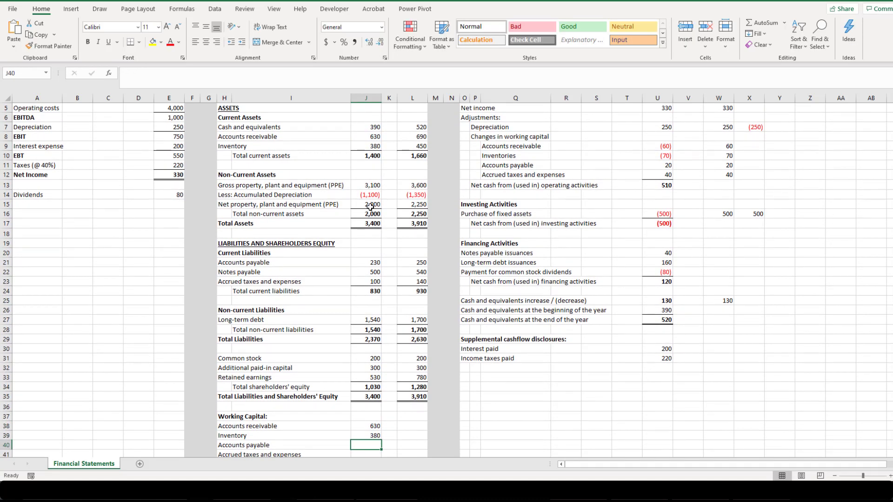
Link the 2018 accounts payable and accrued taxes and expenses amounts from the balance sheet into J40 and J41
type("=")
left_click(373, 263)
key("Return")
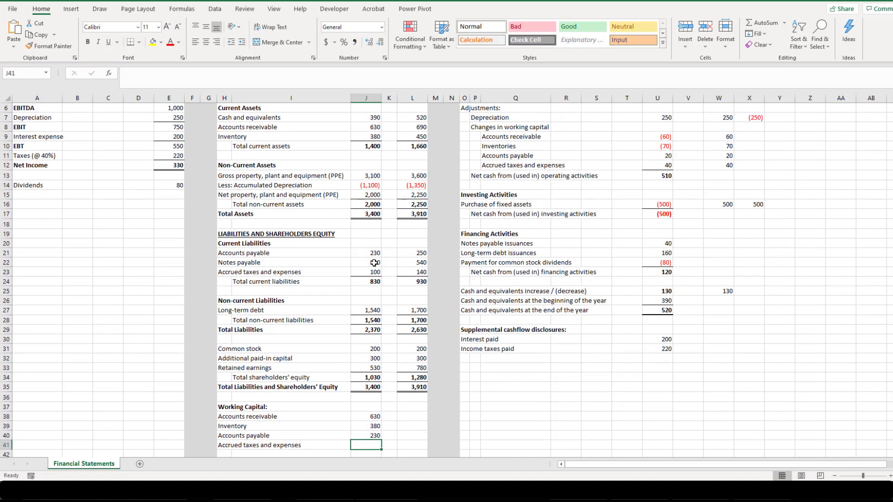
type("=")
left_click(375, 273)
key("Return")
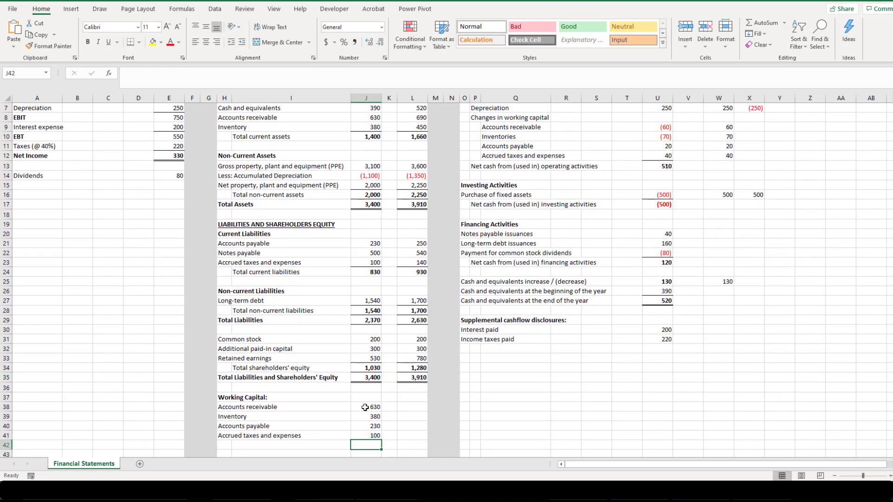
Copy the 2018 working capital formulas in J38:J41 to the 2019 column, L38:L41
left_click_drag(365, 407, 372, 436)
key("ctrl+c")
left_click(410, 406)
key("ctrl+v")
key("Escape")
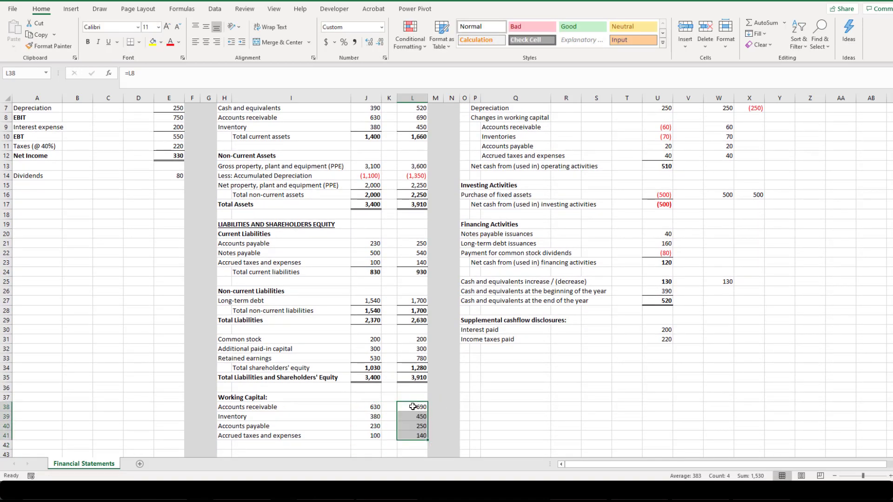
left_click(413, 407)
Enter the indented total label "Working Capital" in I42, beneath the accrued taxes and expenses row
scroll(373, 419, "down", 1)
left_click(230, 417)
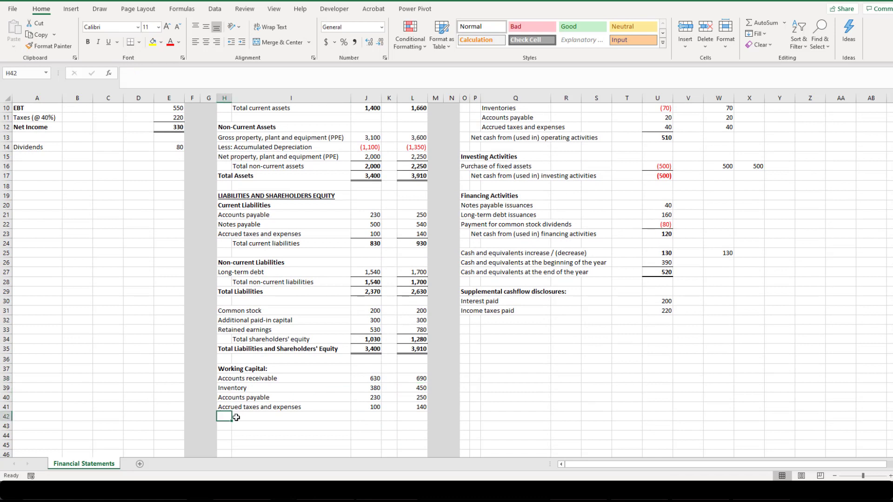
left_click(237, 418)
type("Working Capital")
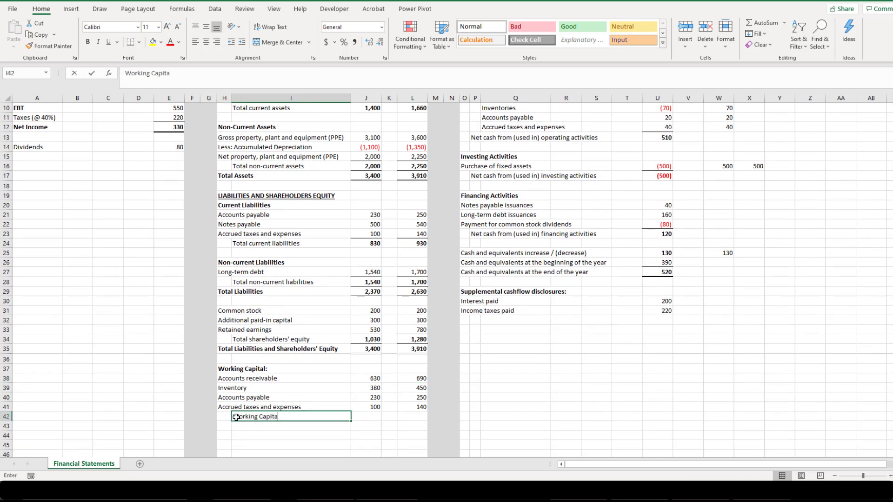
key("Return")
Calculate 2018 working capital in J42 as receivables plus inventory less payables and accrued taxes, =J38+J39-J40-J41
key("Up")
key("Right")
type("=")
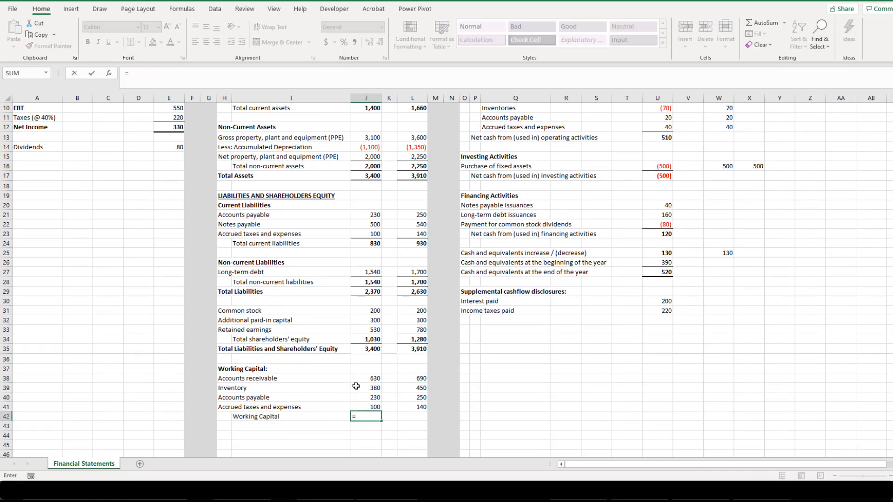
left_click(370, 377)
type("+")
left_click(371, 388)
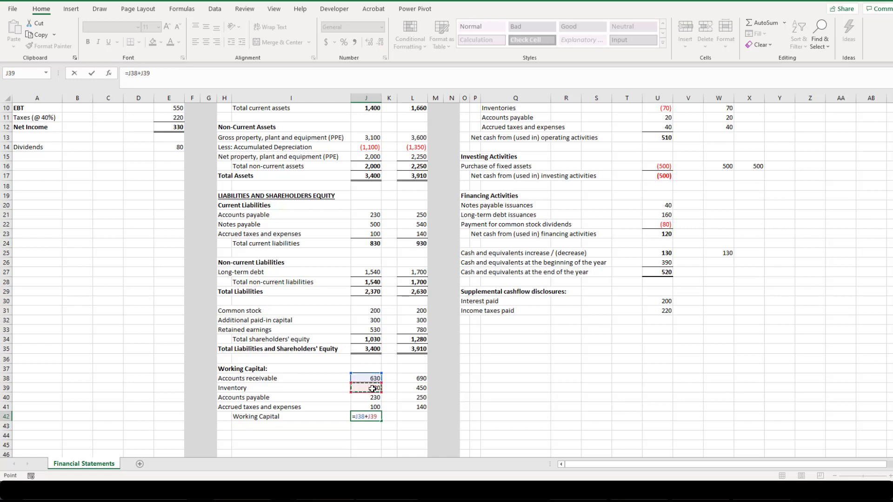
type("-")
left_click(370, 398)
type("-")
left_click(369, 407)
key("Return")
key("Up")
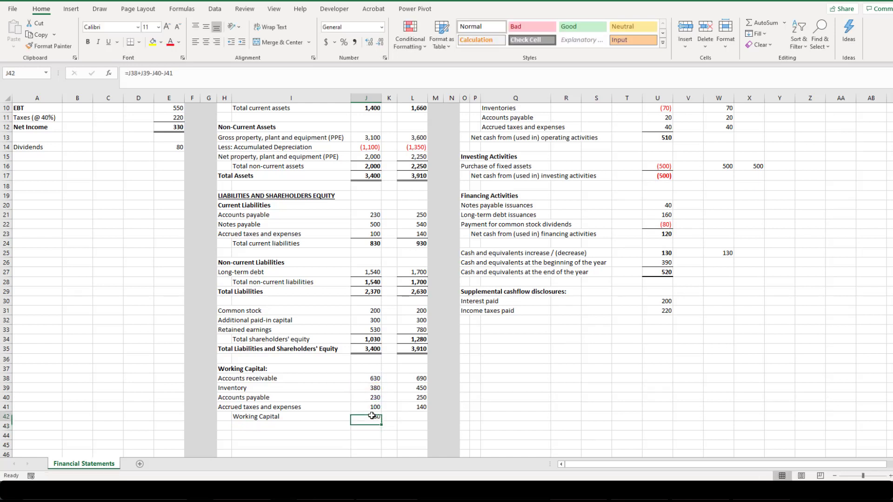
Format the J42 total in bold with a top and double bottom border, and copy it to L42 for 2019
left_click(139, 42)
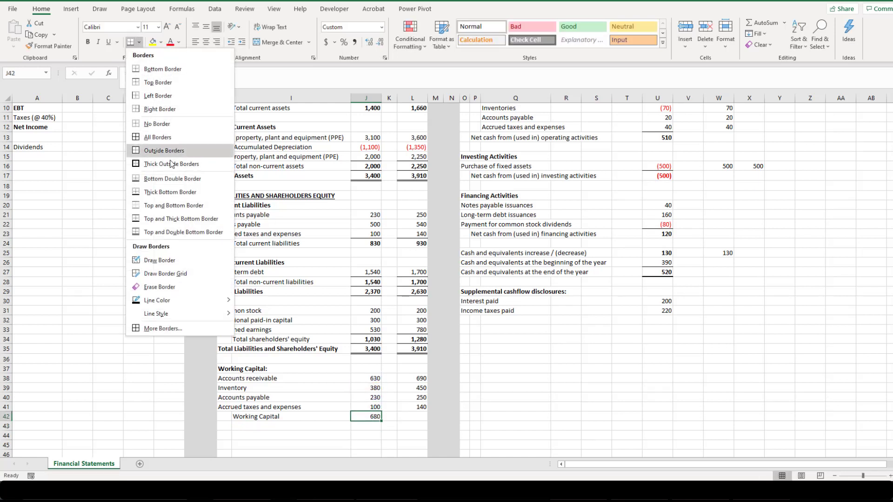
left_click(183, 232)
key("ctrl+c")
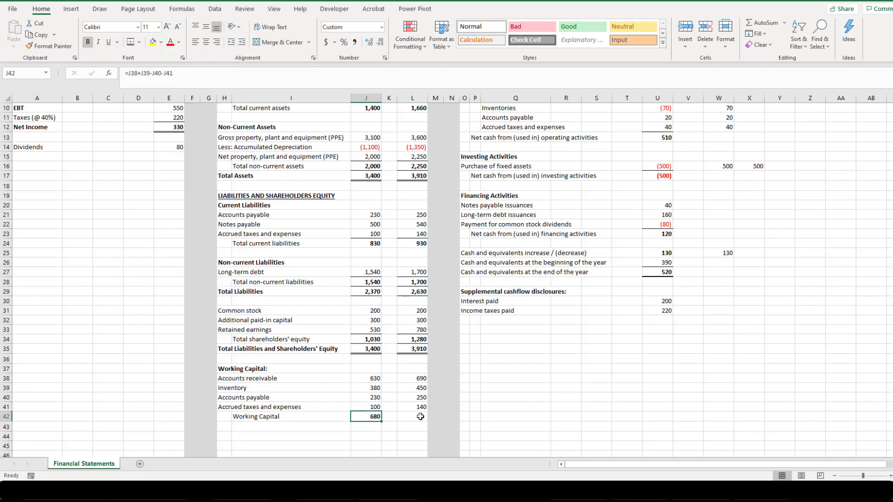
left_click(418, 416)
key("ctrl+v")
key("Escape")
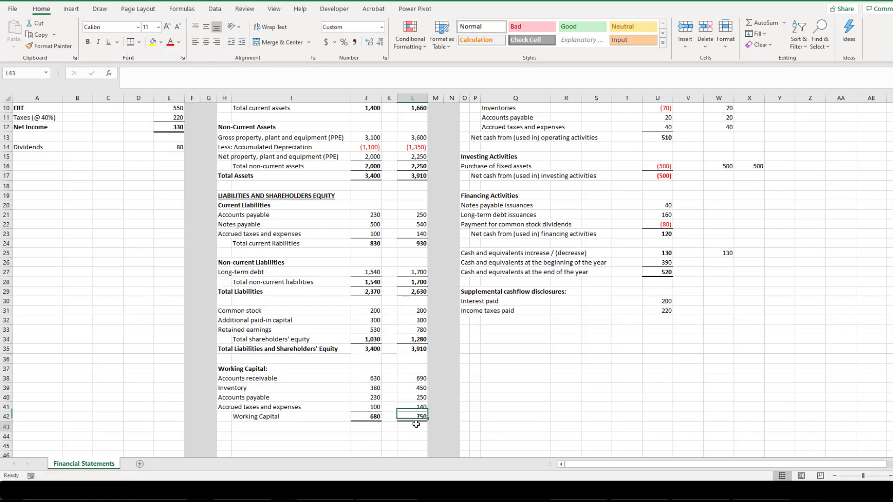
Calculate the change in working capital from 2018 to 2019 in L43 with =L42-J42
left_click(412, 427)
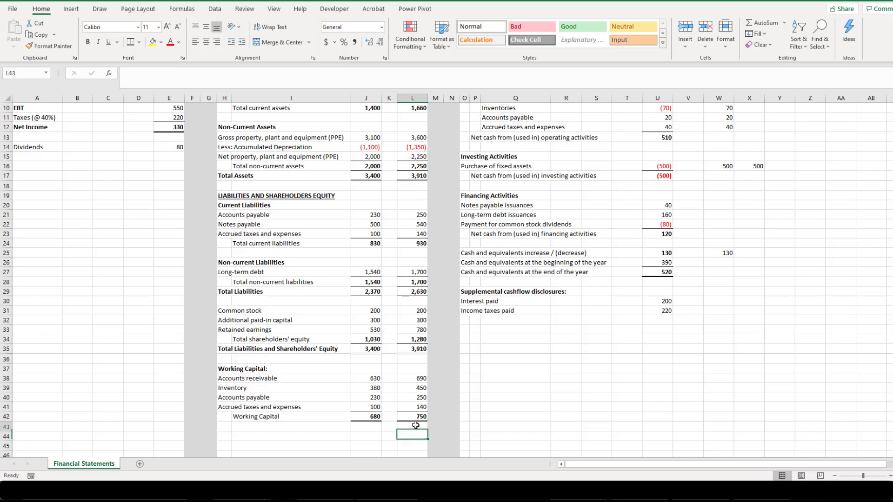
type("=")
left_click(408, 416)
type("-")
left_click(369, 415)
key("Return")
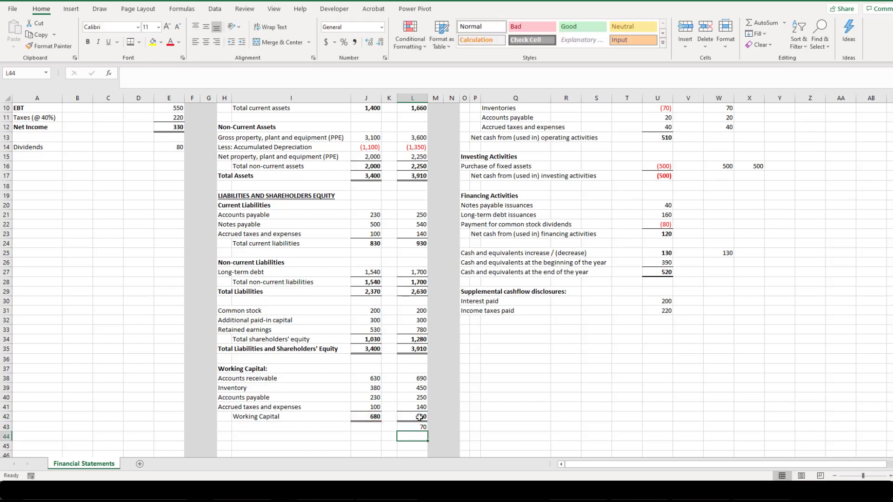
left_click(420, 428)
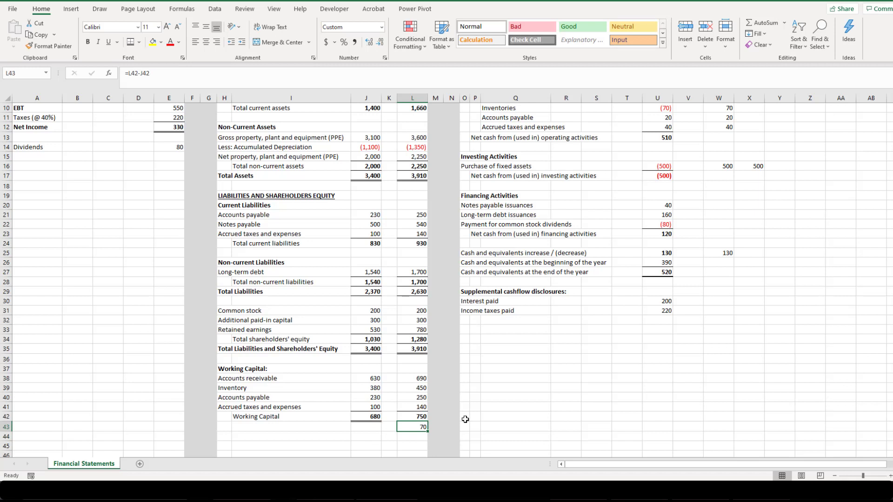
Switch to the whiteboard, add the working capital investment term "– 70" to the handwritten FCFF calculation and underline it
key("alt+Tab")
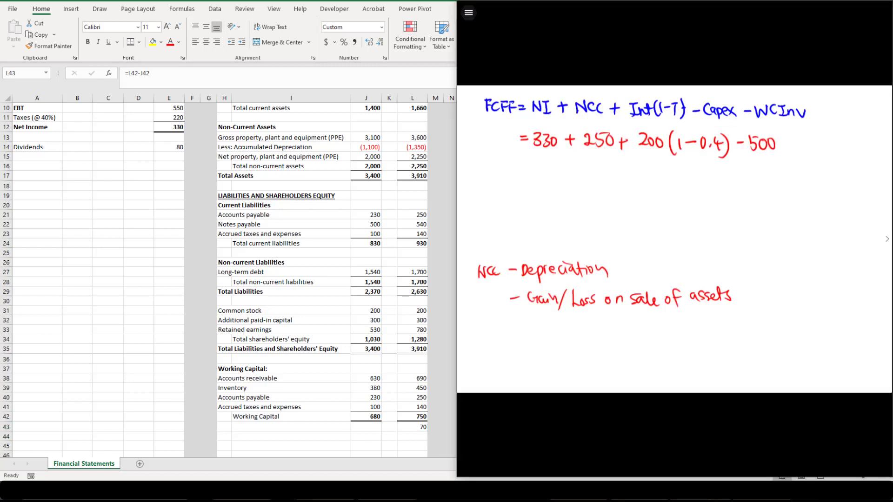
left_click_drag(800, 138, 798, 151)
left_click_drag(812, 140, 810, 157)
Check the sum of the working capital changes in U9:U12 of the cash flow statement, and box "– WCInv" in the handwritten FCFF formula
key("alt+Tab")
scroll(645, 190, "up", 3)
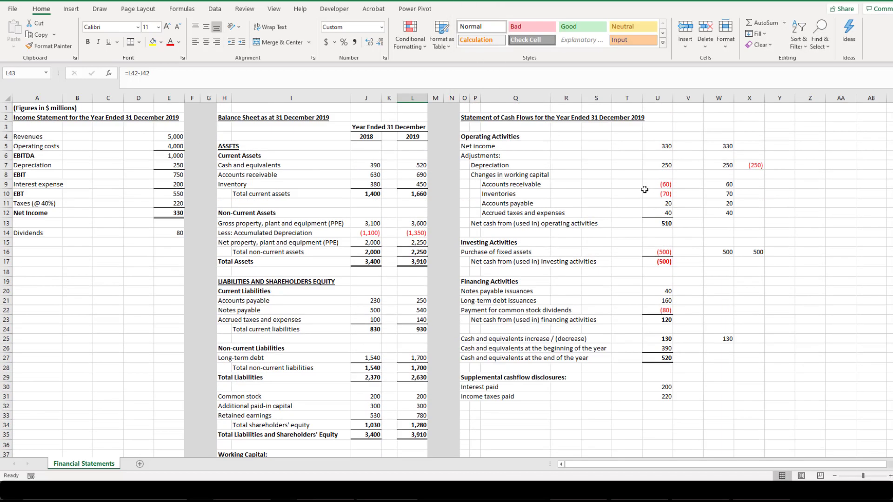
left_click_drag(478, 118, 682, 314)
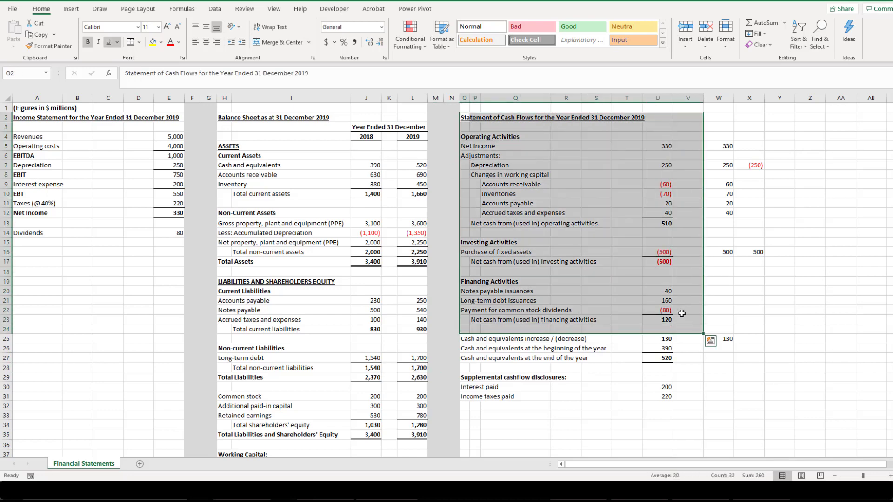
left_click(682, 314)
left_click_drag(656, 183, 655, 214)
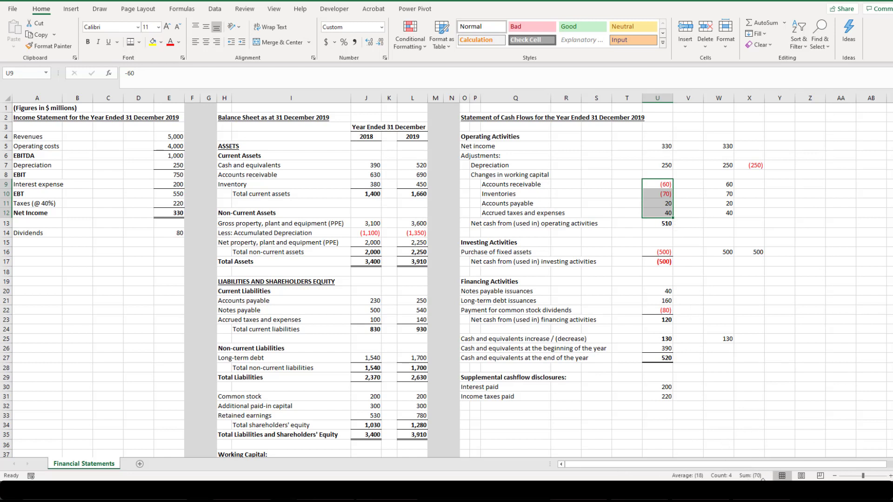
key("alt+Tab")
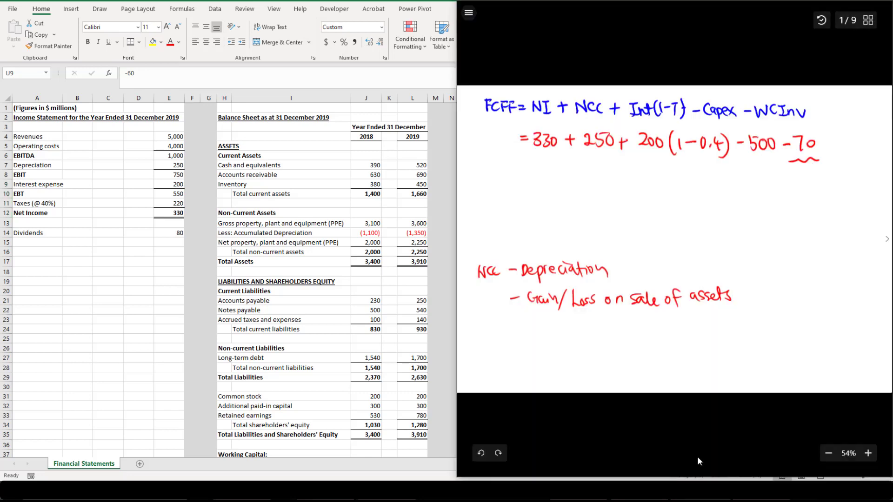
mouse_move(754, 94)
left_mouse_down()
mouse_move(738, 95)
mouse_move(774, 125)
mouse_move(810, 95)
mouse_move(752, 94)
left_mouse_up()
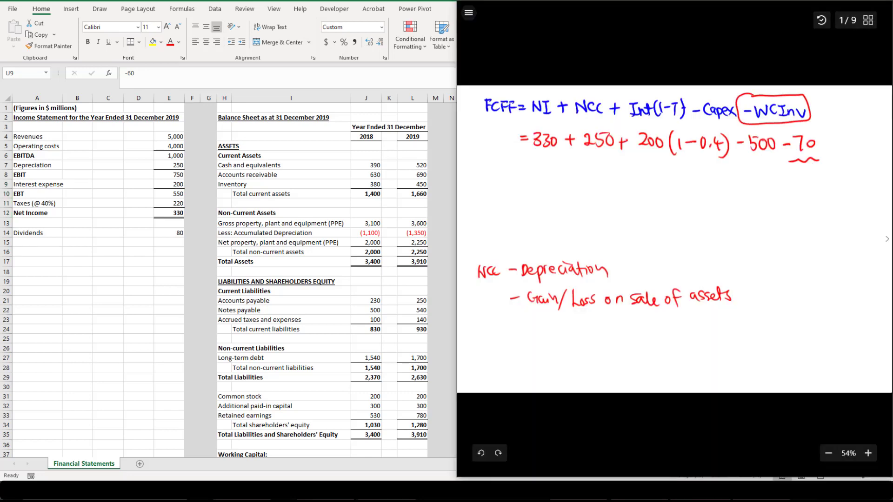
Box the "– 70" term in the handwritten FCFF calculation and write the result "= 130" below it
mouse_move(780, 162)
left_mouse_down()
mouse_move(815, 163)
mouse_move(791, 131)
mouse_move(786, 162)
left_mouse_up()
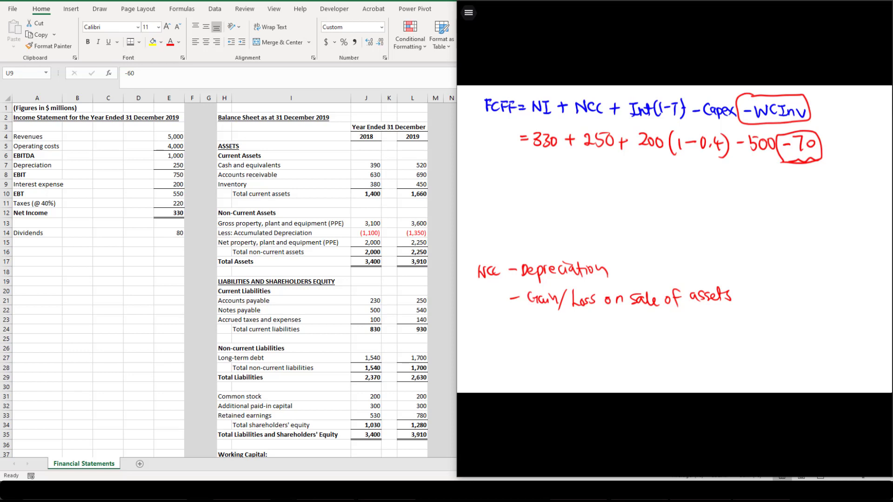
left_click_drag(522, 186, 533, 185)
left_click_drag(522, 192, 557, 193)
left_click_drag(565, 183, 565, 183)
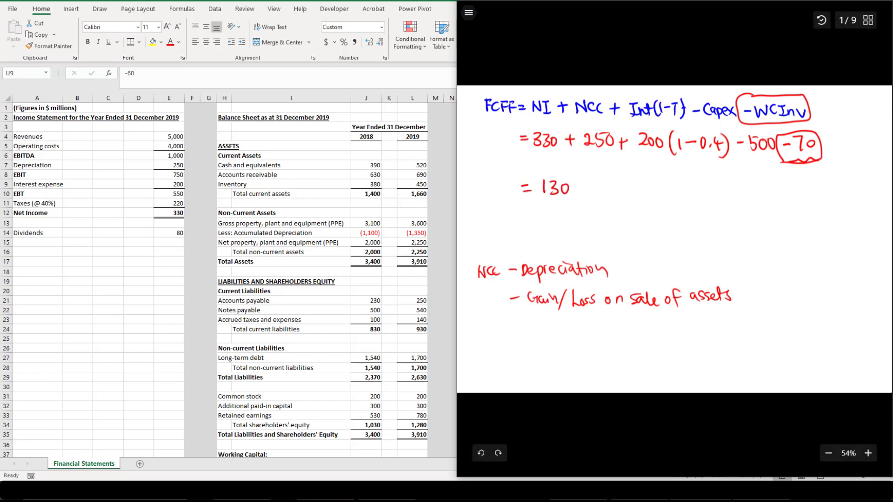
On the whiteboard's FCFE page, write "= 130 – 200(1 – 0.4)" under the formula FCFE = FCFF – Int(1–T) + Net Borrowing
key("Right")
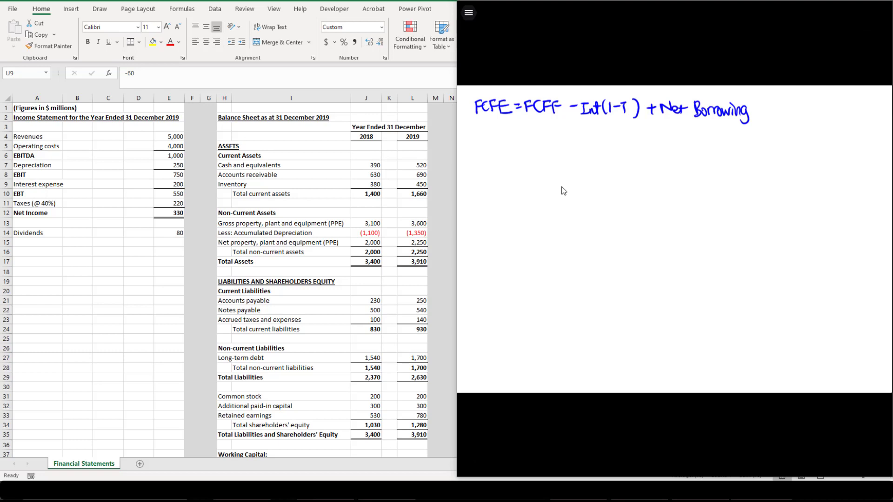
key("Left")
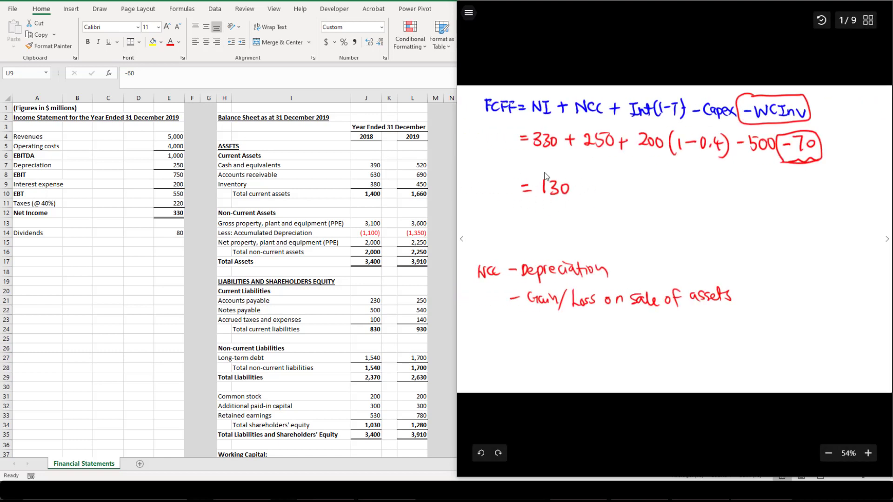
key("Right")
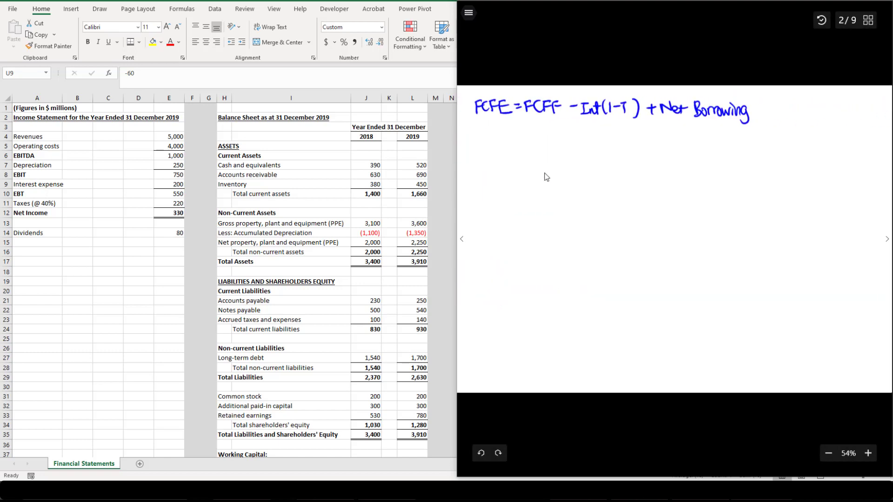
left_click_drag(515, 146, 591, 153)
left_click_drag(597, 144, 613, 160)
mouse_move(623, 144)
left_mouse_down()
mouse_move(625, 157)
mouse_move(645, 144)
left_mouse_up()
left_click_drag(653, 156, 653, 156)
left_click_drag(660, 143, 664, 160)
left_click_drag(671, 140, 673, 160)
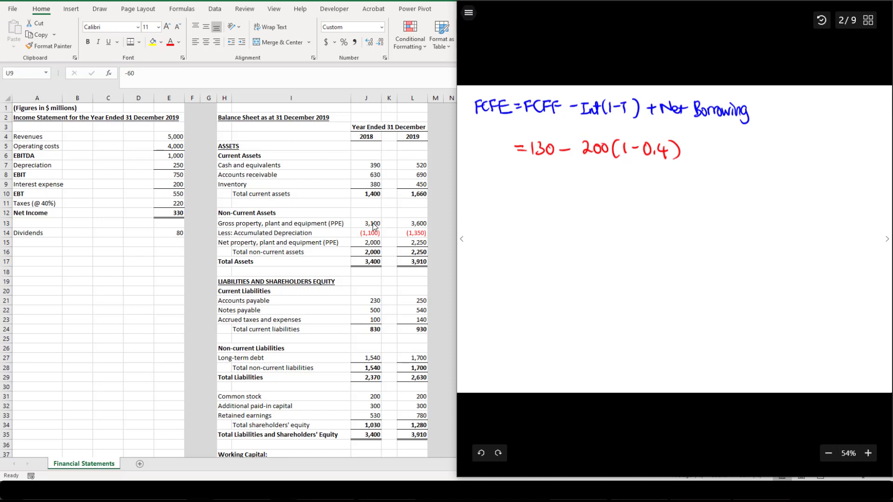
Switch to the Excel workbook and check the sum of notes payable and long-term debt issuances in U20:U21
key("alt+Tab")
left_click(665, 310)
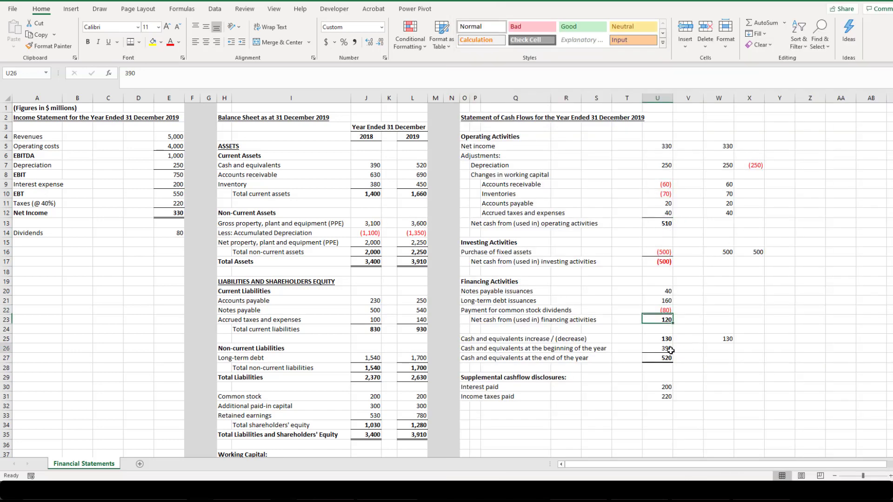
left_click(665, 349)
left_click_drag(465, 291, 528, 301)
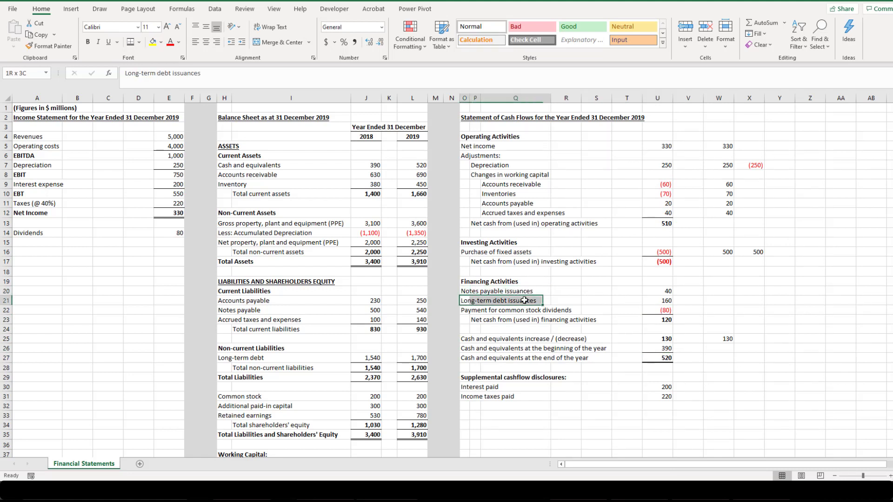
left_click_drag(666, 291, 663, 301)
left_click(687, 300)
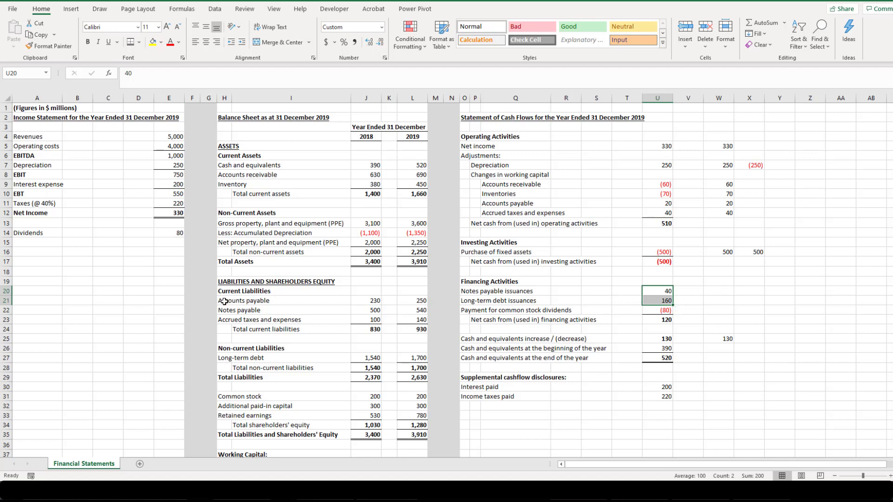
Calculate the 2019 change in notes payable from the balance sheet in W20 with =L22-J22
scroll(221, 300, "down", 1)
scroll(230, 277, "down", 1)
left_click_drag(222, 252, 422, 253)
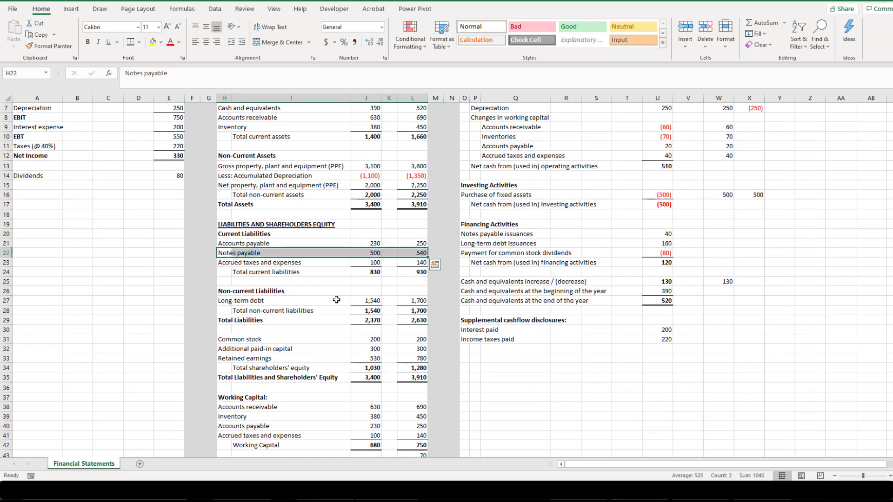
left_click(414, 252)
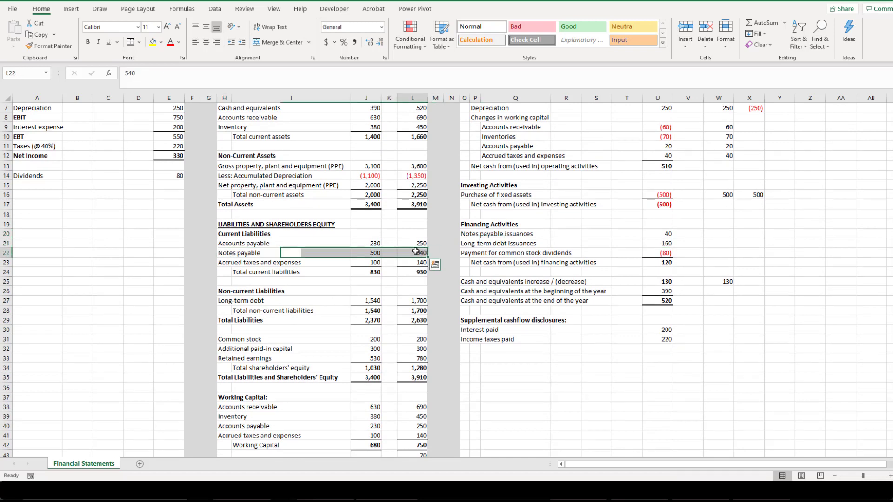
left_click(369, 253)
left_click(722, 231)
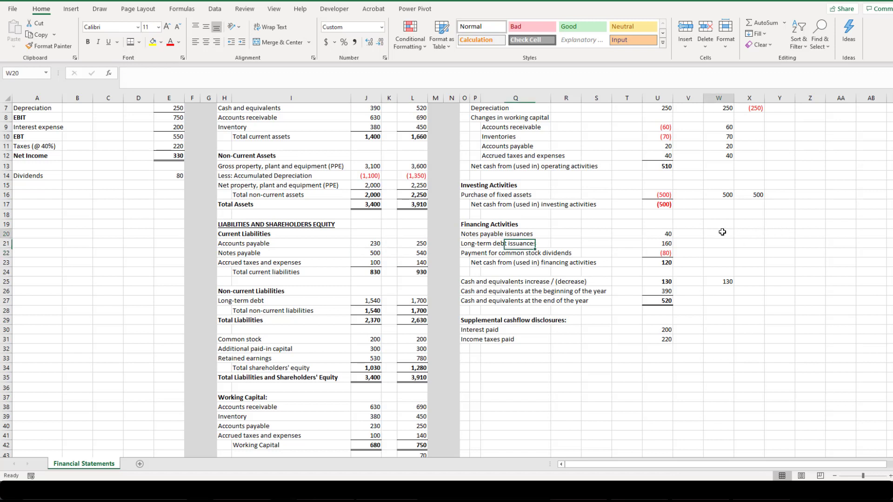
type("=")
left_click(414, 253)
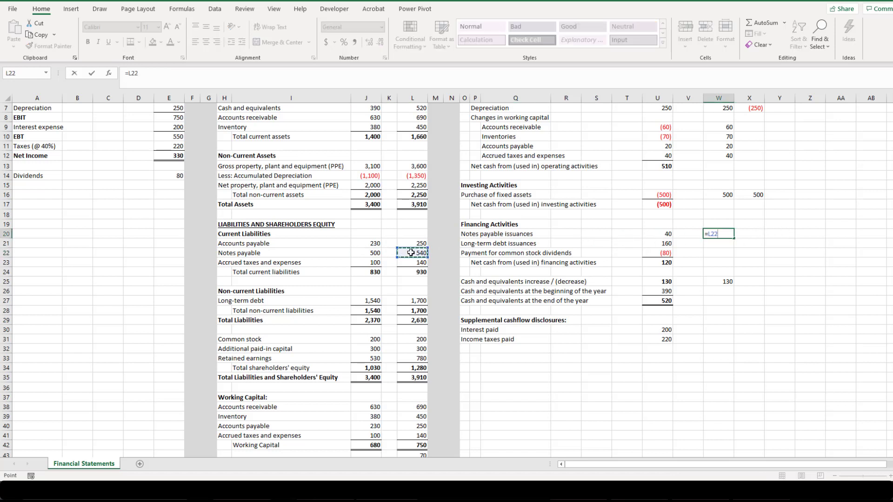
type("-")
left_click(369, 253)
key("Return")
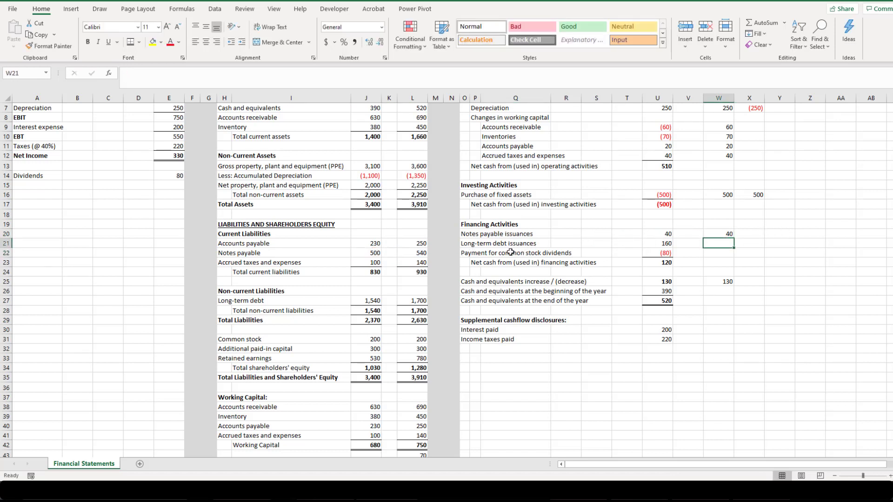
Calculate the change in long-term debt in W21 with =L27-J27, and check the sum of W20:W21
type("=")
left_click(413, 301)
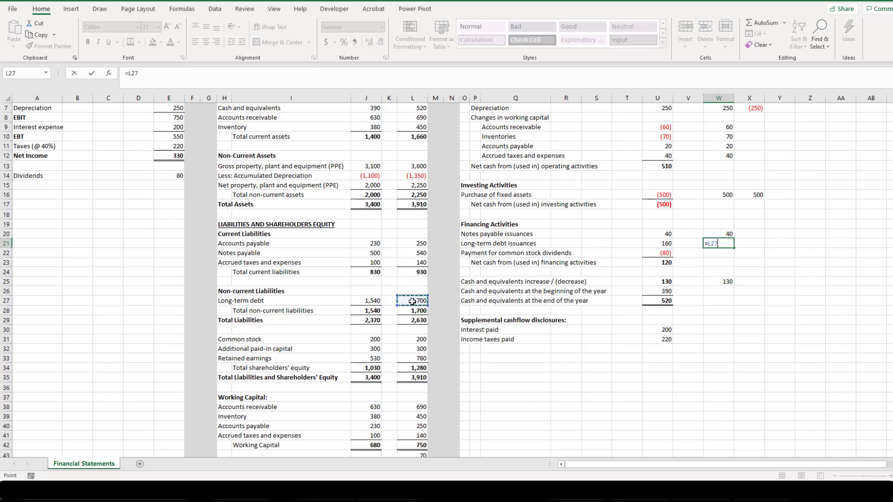
type("-")
left_click(371, 301)
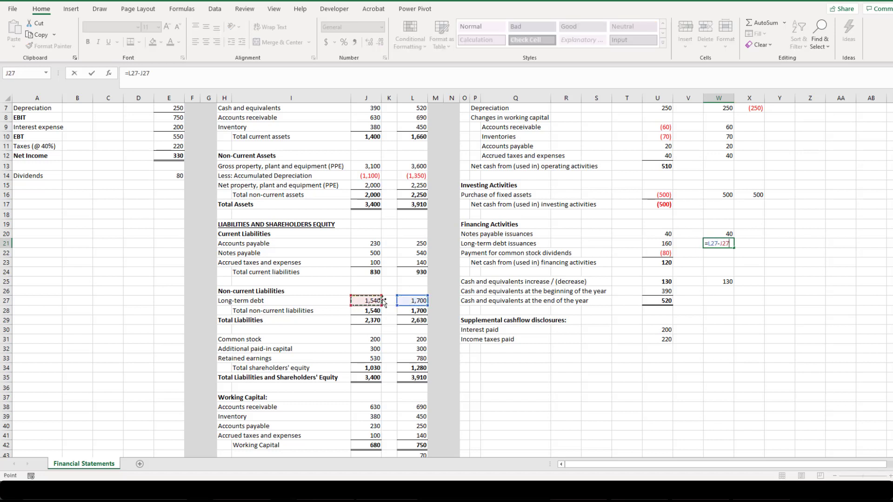
key("Return")
left_click_drag(718, 233, 719, 241)
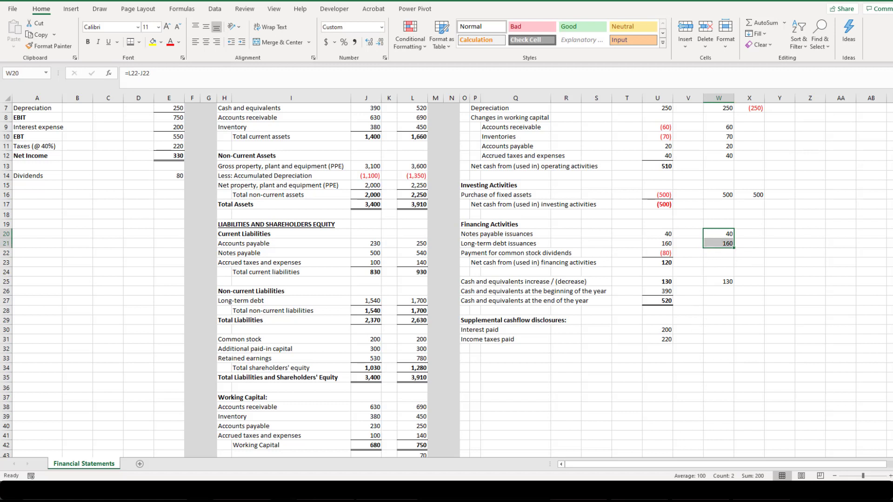
Switch to the whiteboard and add the net borrowing term "+ (40 + 160)" to the handwritten FCFE calculation
key("alt+Tab")
left_click_drag(689, 147, 708, 155)
left_click_drag(719, 140, 728, 149)
mouse_move(724, 141)
left_mouse_down()
mouse_move(724, 155)
mouse_move(731, 144)
left_mouse_up()
mouse_move(739, 149)
left_mouse_down()
mouse_move(752, 148)
mouse_move(745, 155)
left_mouse_up()
left_click_drag(752, 138, 753, 152)
mouse_move(763, 138)
left_mouse_down()
mouse_move(758, 148)
mouse_move(770, 143)
mouse_move(783, 157)
left_mouse_up()
Write the FCFE result "= 210" below the calculation
left_click_drag(518, 194, 530, 198)
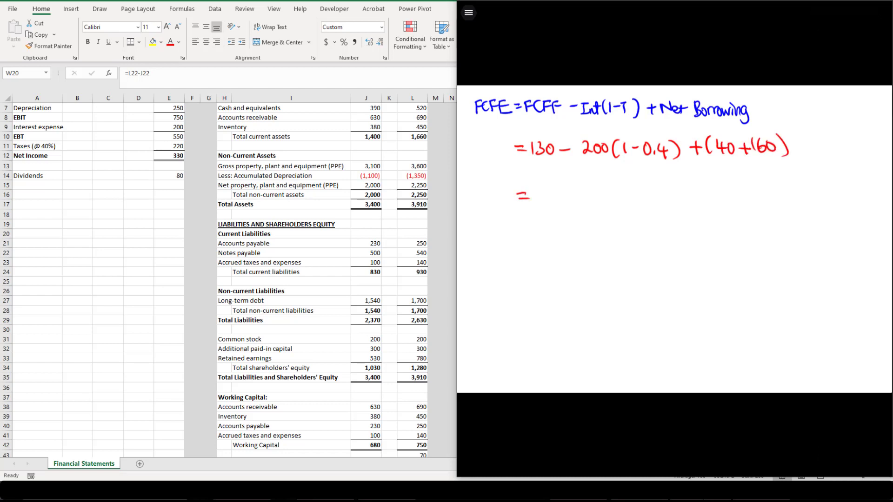
left_click_drag(543, 188, 559, 200)
left_click_drag(568, 189, 568, 189)
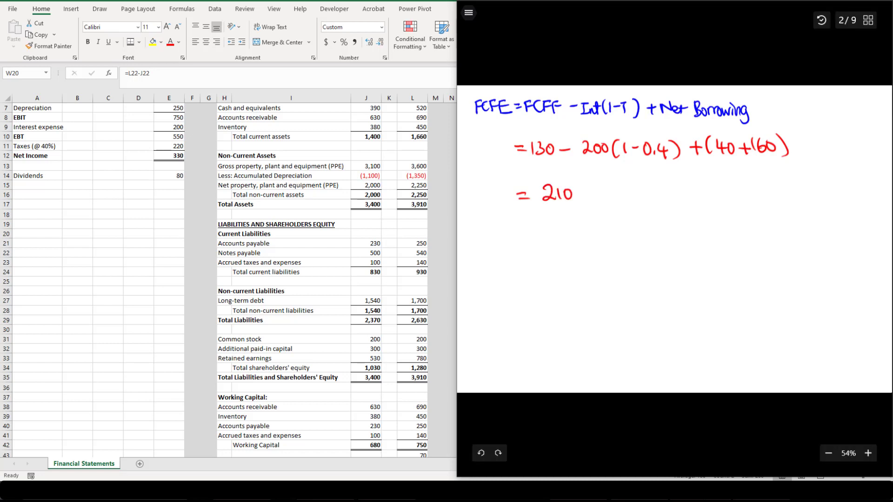
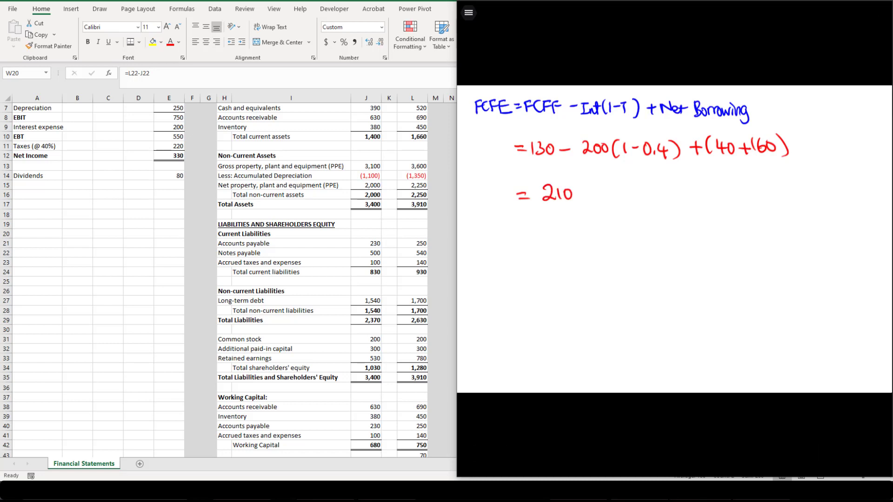
Turn to the whiteboard page with the CFO-based FCFF formula, and look up net cash from operating activities in U13 of the workbook
key("Right")
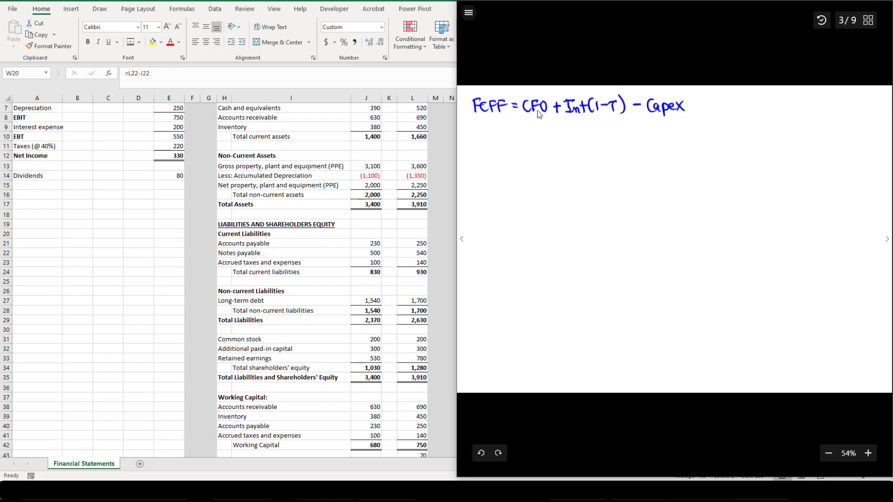
left_click(426, 169)
scroll(701, 192, "up", 1)
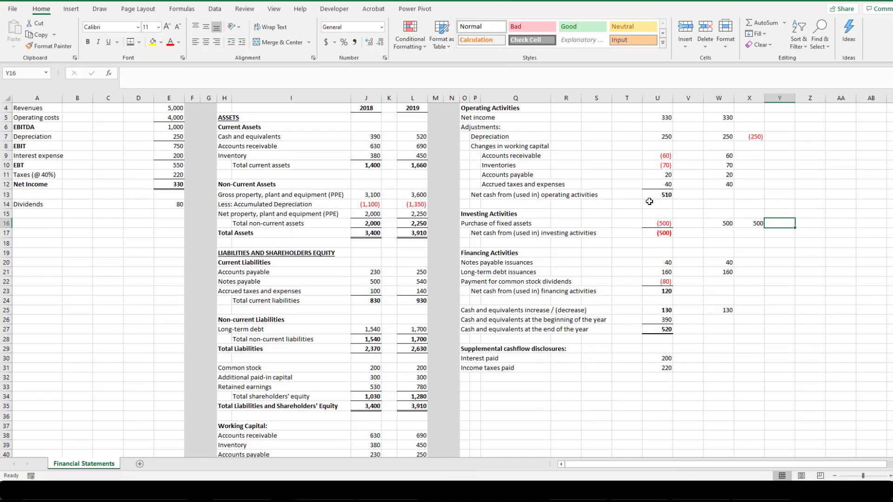
left_click_drag(474, 194, 664, 197)
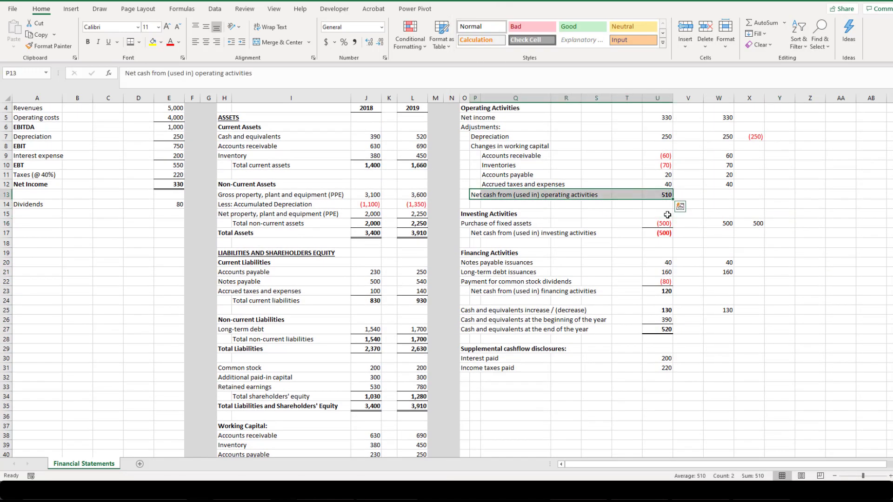
left_click(660, 204)
left_click(661, 194)
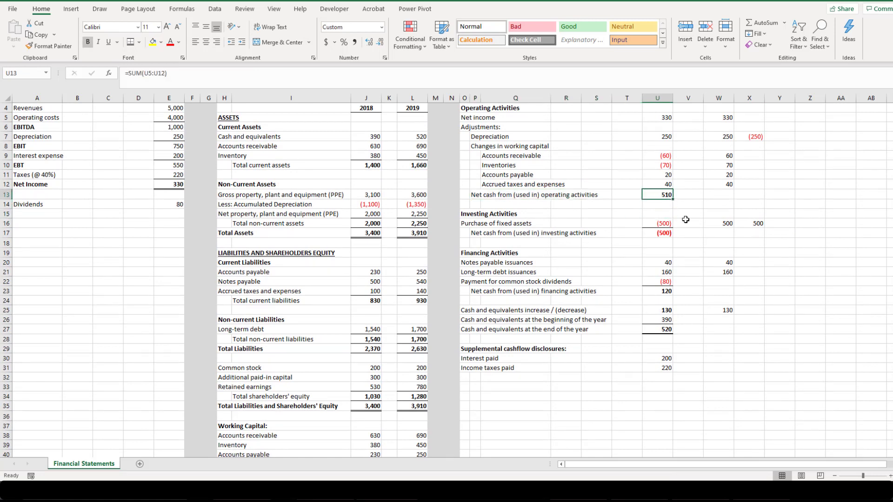
Switch to the whiteboard and write "= 510 + 200(1 – 0.4) – 500" under the FCFF = CFO + Int(1–T) – Capex formula
key("alt+Tab")
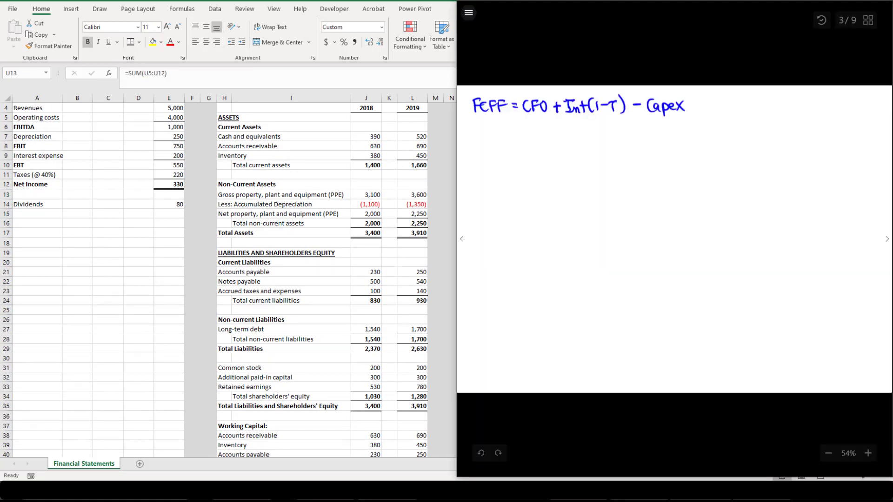
mouse_move(533, 132)
left_mouse_down()
mouse_move(524, 147)
mouse_move(539, 148)
left_mouse_up()
left_click_drag(547, 137, 546, 137)
mouse_move(556, 142)
left_mouse_down()
mouse_move(588, 148)
mouse_move(590, 139)
left_mouse_up()
mouse_move(598, 138)
left_mouse_down()
mouse_move(608, 153)
mouse_move(616, 149)
left_mouse_up()
left_click_drag(622, 142, 635, 139)
left_click_drag(642, 145, 643, 146)
left_click_drag(649, 135, 651, 148)
mouse_move(655, 131)
left_mouse_down()
mouse_move(656, 153)
mouse_move(688, 150)
left_mouse_up()
left_click_drag(689, 134, 695, 134)
mouse_move(702, 136)
left_mouse_down()
mouse_move(698, 144)
mouse_move(701, 136)
left_mouse_up()
left_click_drag(710, 136, 710, 137)
Write the result "= 130" under the CFO-based FCFF calculation
left_click_drag(511, 183, 516, 182)
left_click_drag(508, 186, 518, 185)
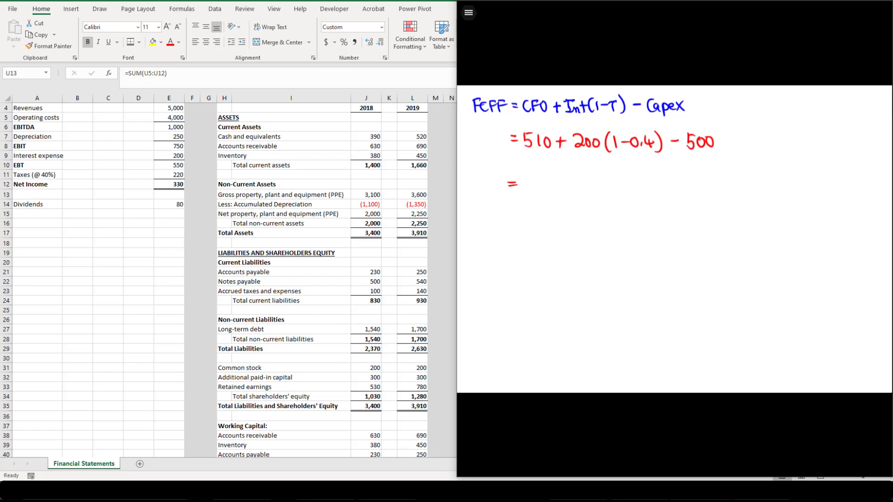
mouse_move(531, 176)
left_mouse_down()
mouse_move(532, 189)
mouse_move(543, 190)
left_mouse_up()
left_click_drag(553, 182, 553, 182)
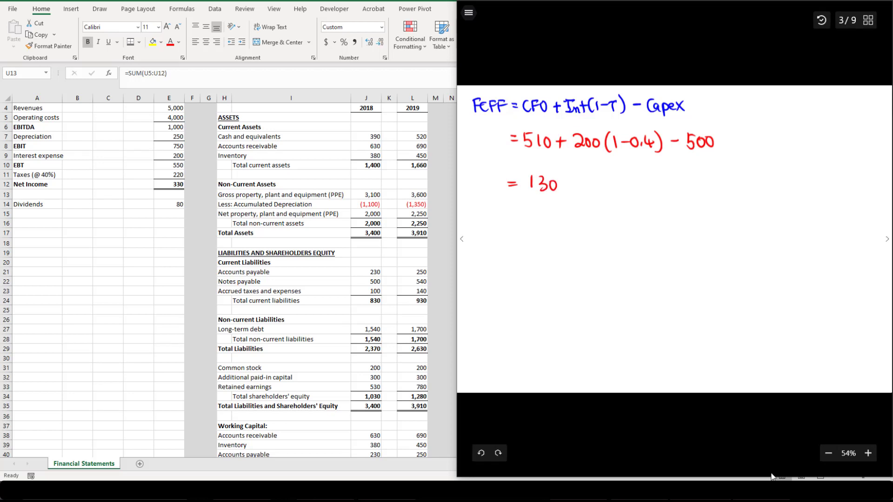
On the EBIT-based FCFF page, underline "EBIT(1–T)" and "Dep" in the formula, and write "= 750(1 – 0.4) + 250 – 500 –" below it
key("Right")
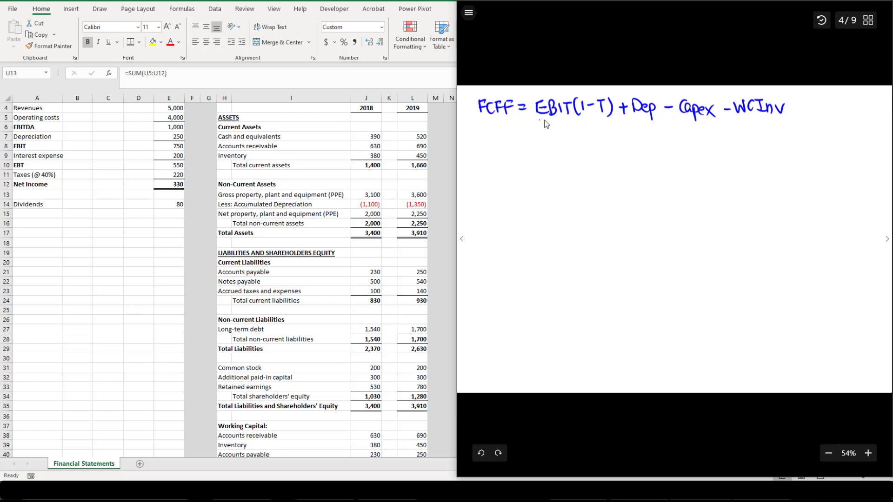
left_click_drag(540, 120, 655, 121)
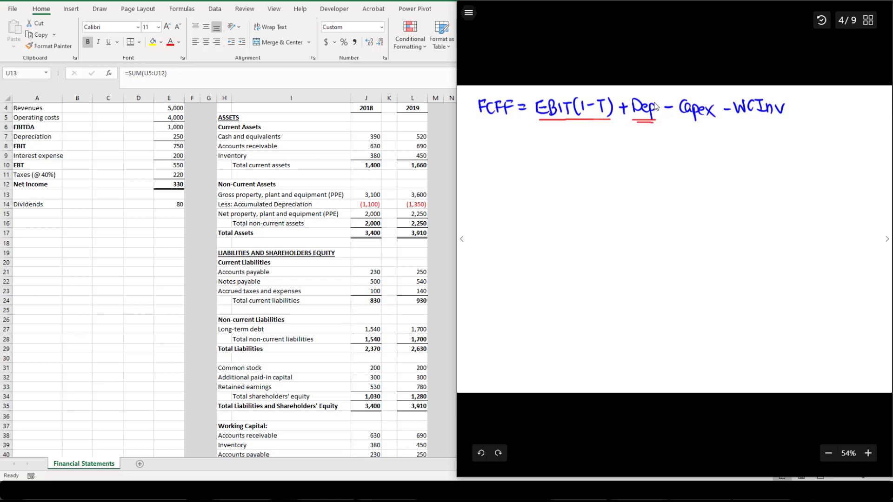
left_click_drag(524, 153, 533, 152)
scroll(172, 235, "up", 1)
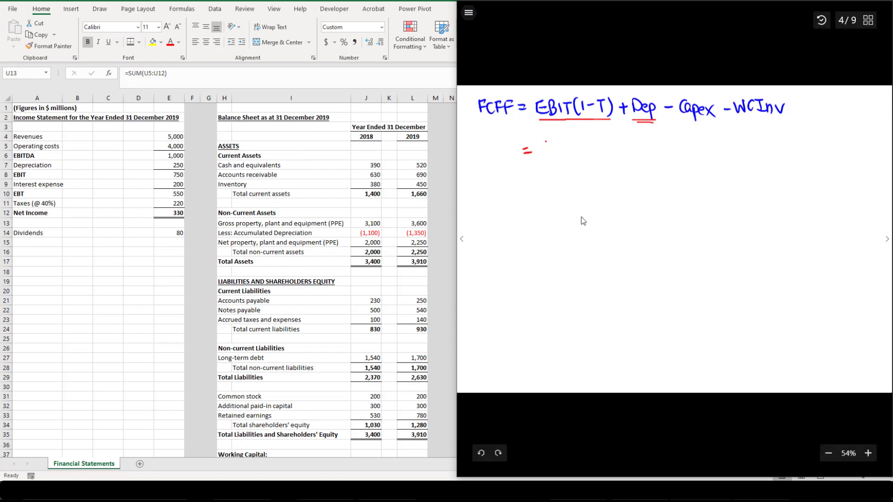
left_click_drag(546, 141, 553, 156)
mouse_move(564, 141)
left_mouse_down()
mouse_move(557, 153)
mouse_move(565, 142)
mouse_move(588, 156)
left_mouse_up()
left_click_drag(595, 149, 628, 150)
left_click(616, 153)
mouse_move(626, 142)
left_mouse_down()
mouse_move(629, 160)
mouse_move(670, 155)
left_mouse_up()
mouse_move(674, 142)
left_mouse_down()
mouse_move(675, 156)
mouse_move(682, 142)
left_mouse_up()
mouse_move(686, 144)
left_mouse_down()
mouse_move(719, 146)
mouse_move(714, 153)
left_mouse_up()
left_click_drag(717, 136, 723, 136)
left_click_drag(729, 140, 756, 147)
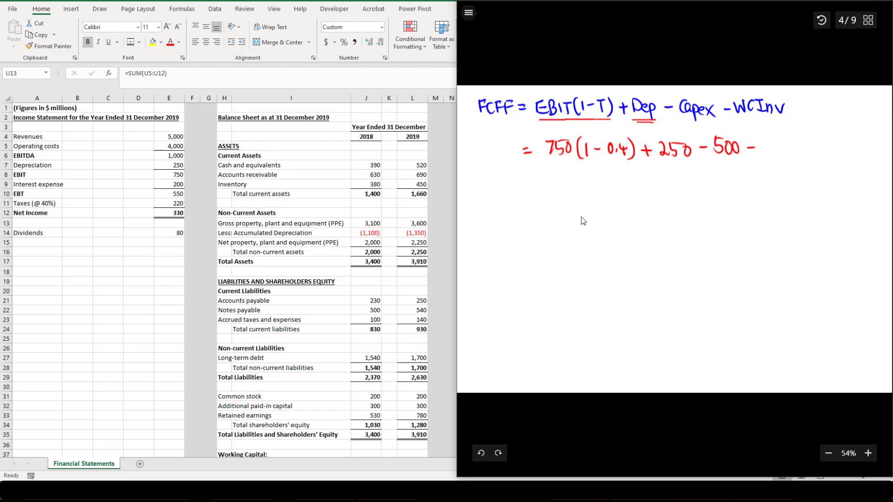
Look up the working capital change in the worksheet, add "70" to the EBIT-based FCFF calculation, and write its result below
scroll(385, 311, "down", 4)
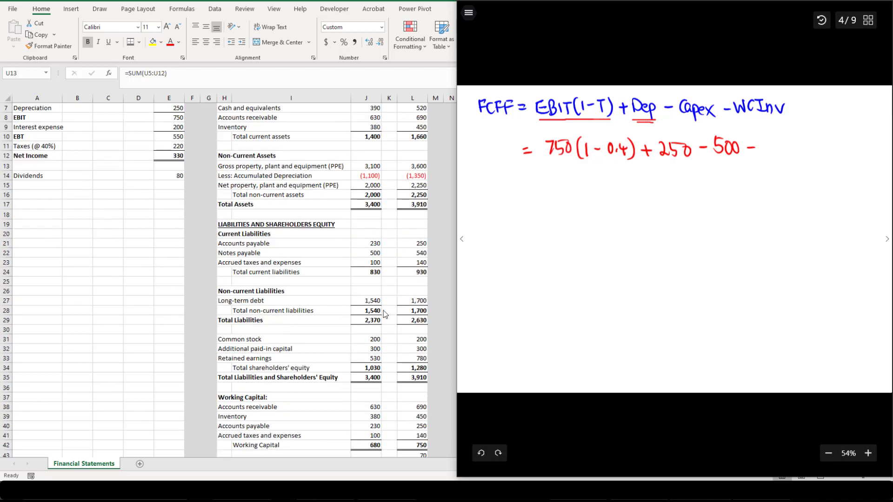
scroll(421, 328, "up", 4)
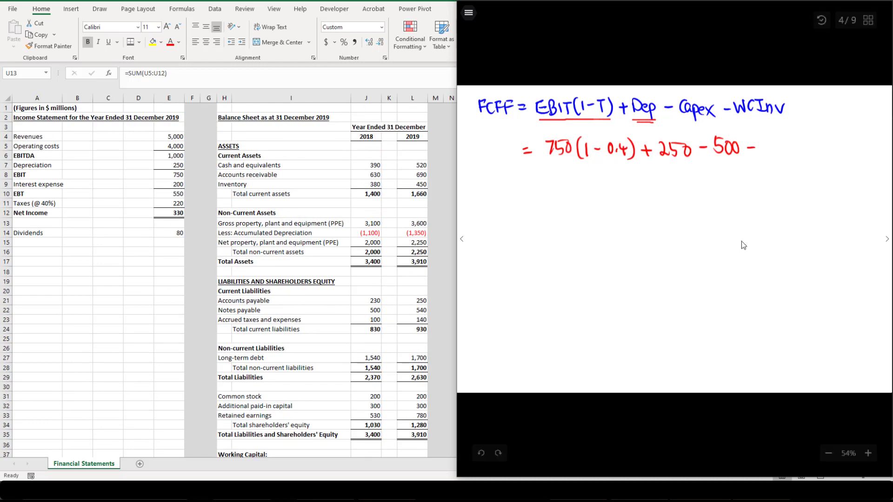
mouse_move(759, 139)
left_mouse_down()
mouse_move(763, 154)
mouse_move(773, 142)
left_mouse_up()
left_click_drag(527, 189, 537, 194)
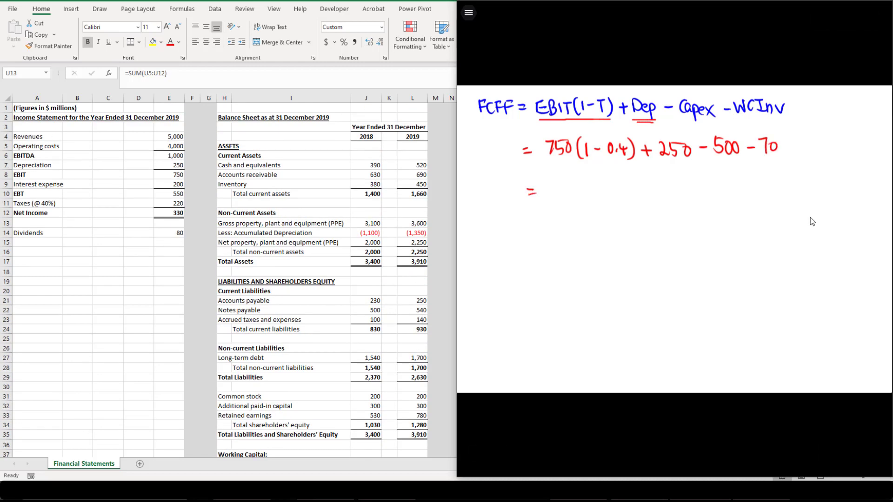
mouse_move(553, 186)
left_mouse_down()
mouse_move(552, 200)
mouse_move(575, 192)
left_mouse_up()
Go to the EBITDA-based FCFF page and underline "EBITDA(1–T)" and "Dep(T)" in the formula in red
key("Right")
left_click_drag(534, 127, 539, 127)
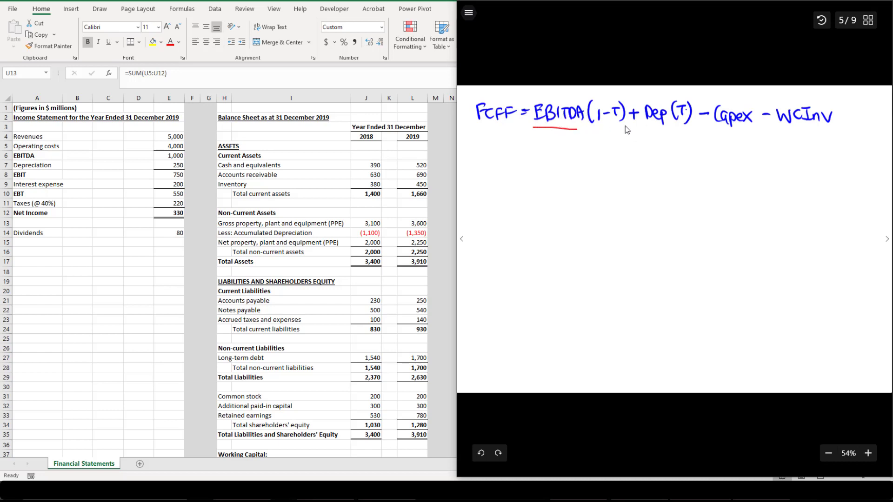
left_click_drag(535, 129, 623, 130)
left_click_drag(647, 127, 689, 127)
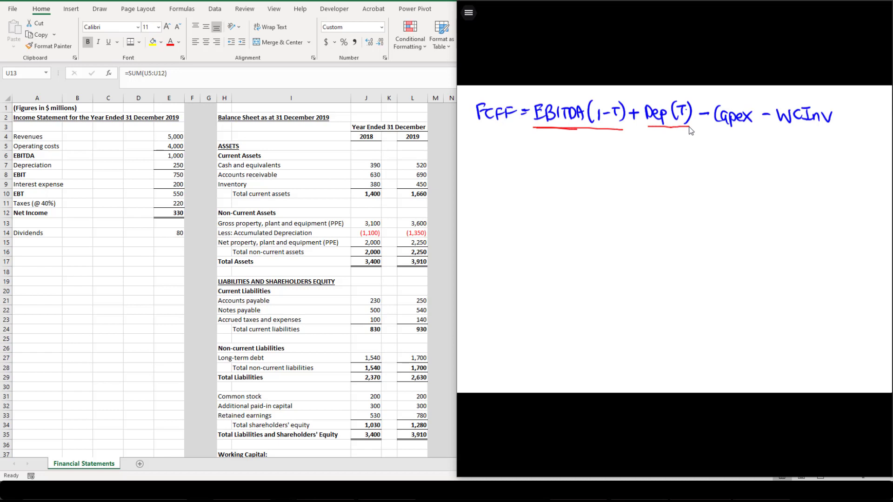
Write "= 1000(1 – 0.4) + 250(0.4) – 500 – 70" below the EBITDA-based FCFF formula
left_click_drag(524, 154, 532, 154)
mouse_move(526, 158)
left_mouse_down()
mouse_move(545, 161)
mouse_move(553, 149)
left_mouse_up()
left_click_drag(562, 149, 587, 158)
left_click_drag(592, 154, 597, 153)
mouse_move(607, 148)
left_mouse_down()
mouse_move(604, 158)
mouse_move(609, 152)
left_mouse_up()
left_click(613, 157)
left_click_drag(619, 146, 623, 158)
mouse_move(627, 144)
left_mouse_down()
mouse_move(630, 160)
mouse_move(647, 151)
left_mouse_up()
mouse_move(642, 146)
left_mouse_down()
mouse_move(643, 158)
mouse_move(664, 157)
left_mouse_up()
mouse_move(667, 147)
left_mouse_down()
mouse_move(670, 159)
mouse_move(674, 146)
left_mouse_up()
mouse_move(679, 147)
left_mouse_down()
mouse_move(690, 163)
mouse_move(695, 147)
mouse_move(713, 154)
left_mouse_up()
mouse_move(711, 146)
left_mouse_down()
mouse_move(718, 163)
mouse_move(738, 152)
left_mouse_up()
left_click(729, 152)
mouse_move(745, 146)
left_mouse_down()
mouse_move(743, 159)
mouse_move(756, 146)
left_mouse_up()
mouse_move(759, 147)
left_mouse_down()
mouse_move(805, 148)
mouse_move(802, 161)
left_mouse_up()
left_click_drag(813, 150, 814, 149)
Write the result "= 130" under the EBITDA-based FCFF calculation
left_click_drag(526, 196, 534, 196)
left_click_drag(526, 203, 557, 207)
mouse_move(563, 193)
left_mouse_down()
mouse_move(565, 206)
mouse_move(577, 195)
left_mouse_up()
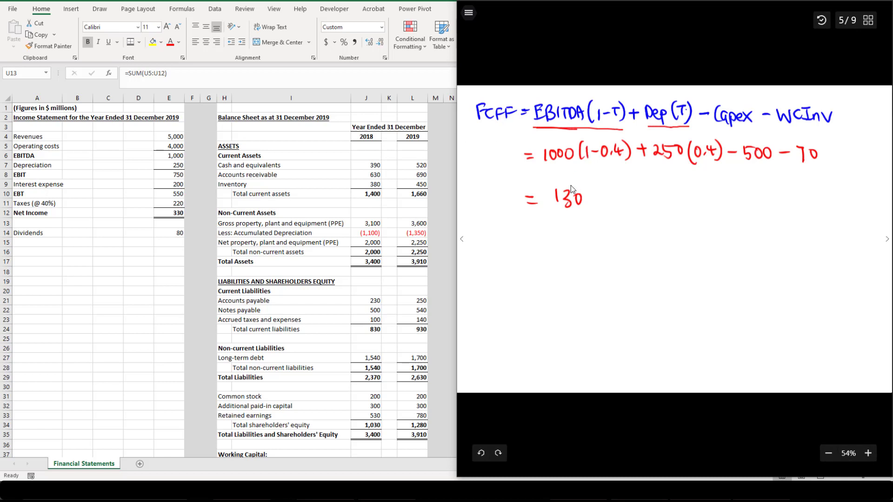
Go to the net-income-based FCFE page and underline "Net Borrowing" and the last "E" of "FCFE" in the formula
key("Right")
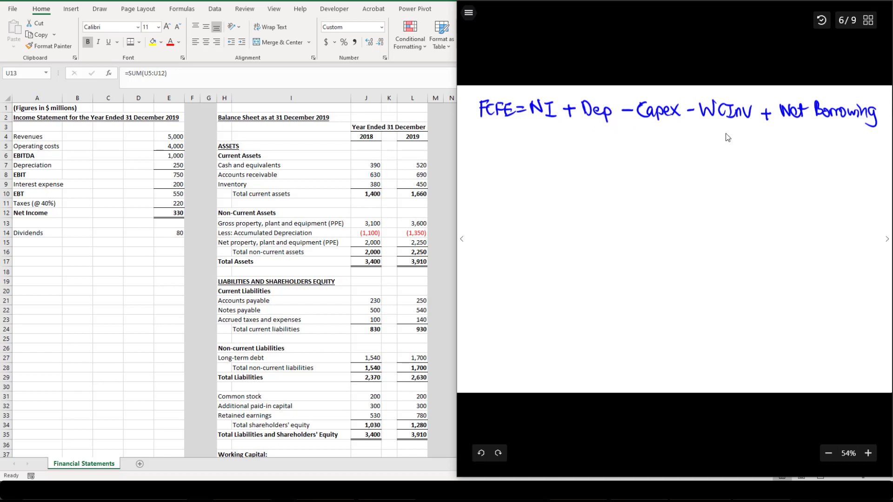
left_click_drag(780, 124, 862, 124)
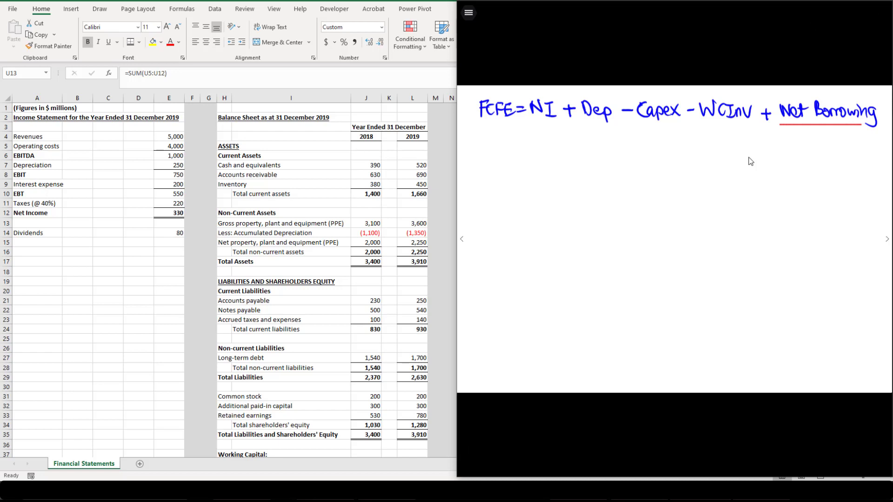
left_click_drag(501, 125, 513, 123)
Write "= 330 + 250 – 500 – 70 + 200" below the net-income-based FCFE formula, with the result "= 210" under it
mouse_move(519, 158)
left_mouse_down()
mouse_move(543, 159)
mouse_move(538, 166)
left_mouse_up()
mouse_move(550, 154)
left_mouse_down()
mouse_move(550, 169)
mouse_move(563, 158)
mouse_move(580, 159)
mouse_move(573, 168)
mouse_move(603, 166)
left_mouse_up()
left_click_drag(615, 155, 610, 154)
mouse_move(629, 161)
left_mouse_down()
mouse_move(642, 171)
mouse_move(651, 154)
left_mouse_up()
mouse_move(656, 156)
left_mouse_down()
mouse_move(686, 164)
mouse_move(703, 156)
mouse_move(697, 171)
left_mouse_up()
left_click_drag(709, 156, 733, 162)
mouse_move(726, 156)
left_mouse_down()
mouse_move(725, 172)
mouse_move(754, 171)
mouse_move(758, 161)
left_mouse_up()
mouse_move(770, 160)
left_mouse_down()
mouse_move(766, 168)
mouse_move(770, 160)
left_mouse_up()
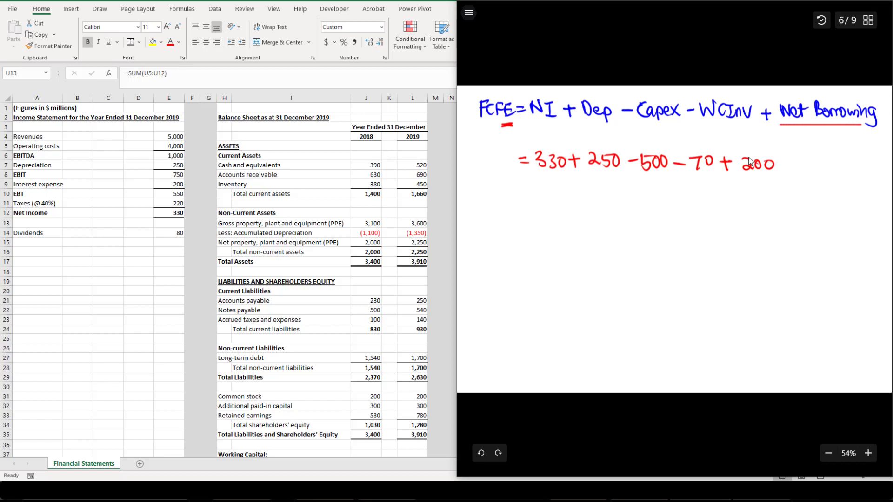
left_click_drag(519, 199, 528, 204)
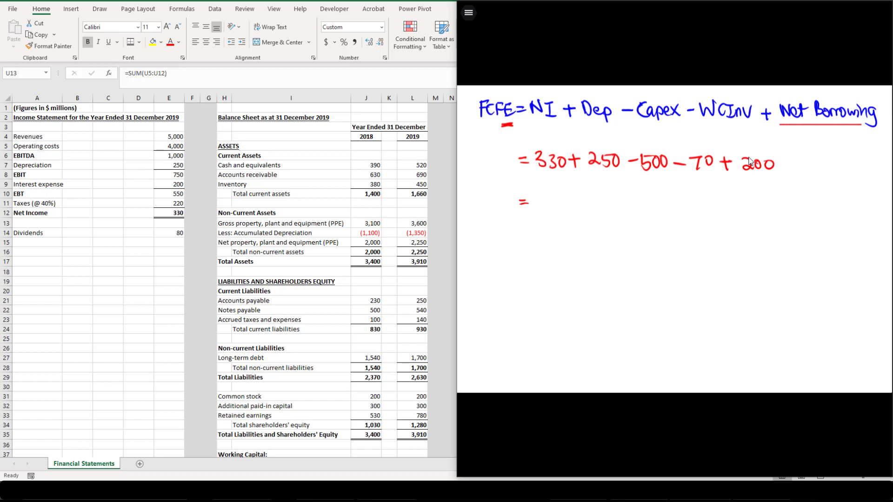
mouse_move(545, 201)
left_mouse_down()
mouse_move(562, 212)
mouse_move(570, 200)
left_mouse_up()
Go to the EBIT-based FCFE page and underline "EBIT(1–T) + Dep" and "Int(1–T)" in the formula
key("Right")
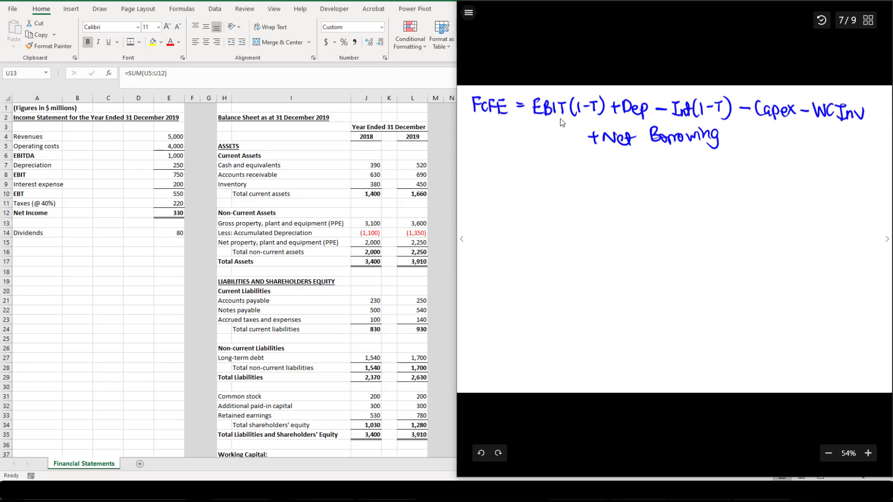
left_click_drag(535, 122, 539, 122)
left_click_drag(613, 121, 731, 124)
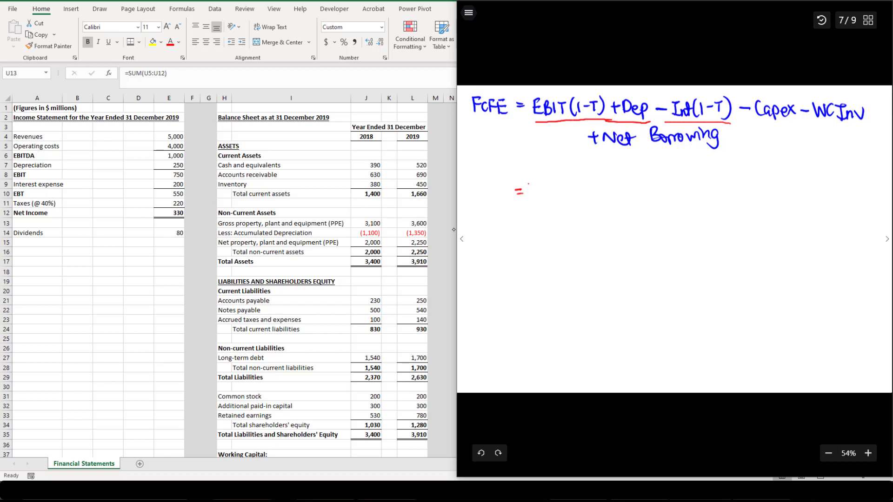
Write "= 750(1 – 0.4) + 250 – 200(1 – 0.4) – 500 – 70 + 200" below the EBIT-based FCFE formula, with the result "= 210"
mouse_move(529, 184)
left_mouse_down()
mouse_move(574, 200)
mouse_move(618, 200)
mouse_move(653, 184)
mouse_move(704, 196)
mouse_move(715, 187)
mouse_move(727, 198)
mouse_move(772, 191)
mouse_move(778, 201)
mouse_move(796, 189)
mouse_move(850, 183)
mouse_move(853, 198)
left_mouse_up()
left_click_drag(863, 186, 864, 187)
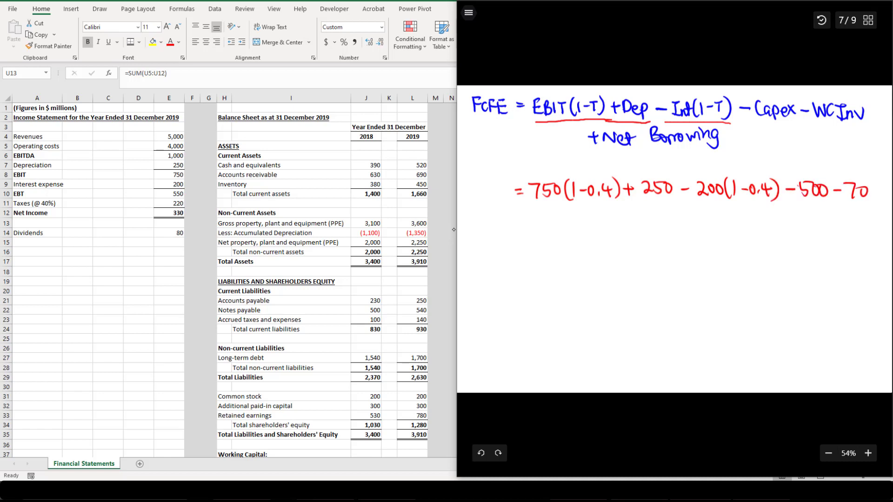
mouse_move(603, 216)
left_mouse_down()
mouse_move(616, 215)
mouse_move(610, 226)
left_mouse_up()
mouse_move(621, 214)
left_mouse_down()
mouse_move(632, 225)
mouse_move(649, 216)
left_mouse_up()
left_click_drag(543, 259, 557, 270)
mouse_move(559, 258)
left_mouse_down()
mouse_move(560, 269)
mouse_move(571, 259)
left_mouse_up()
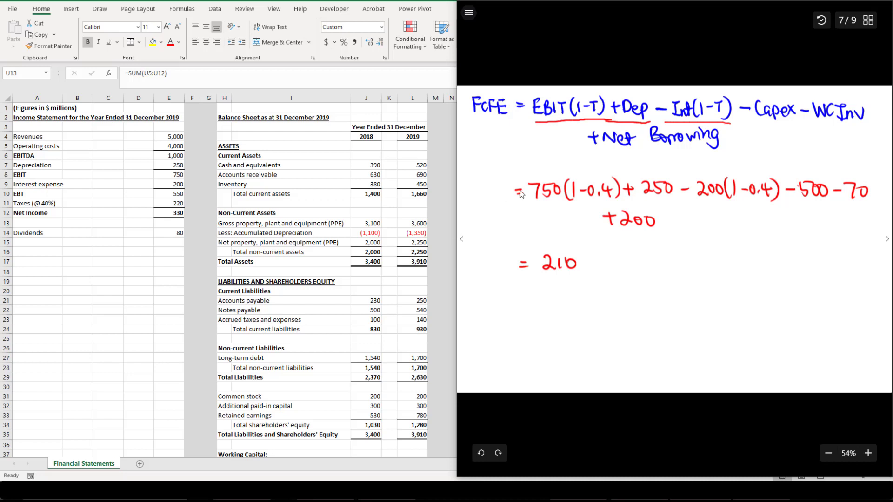
Check the net-income-based FCFE page, and on the EBITDA-based FCFE page underline the "EBITDA(1–T) + Dep(T)" part of the formula
key("Left")
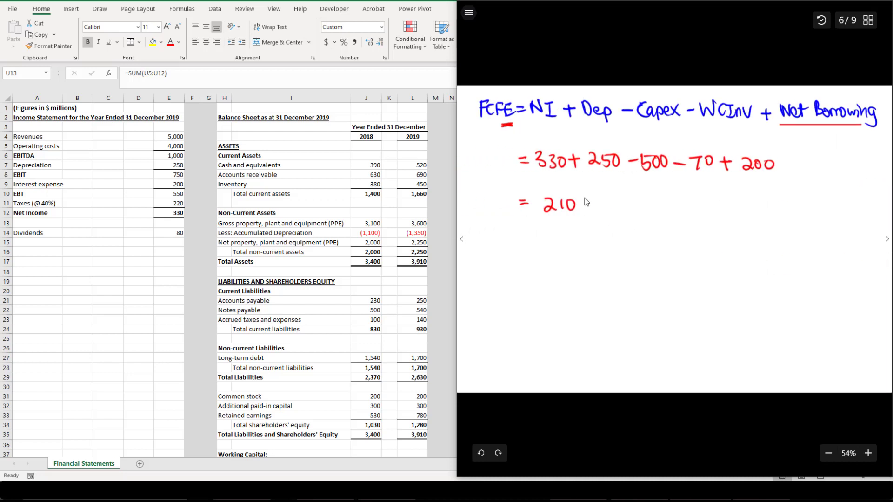
key("Right")
key("Right")
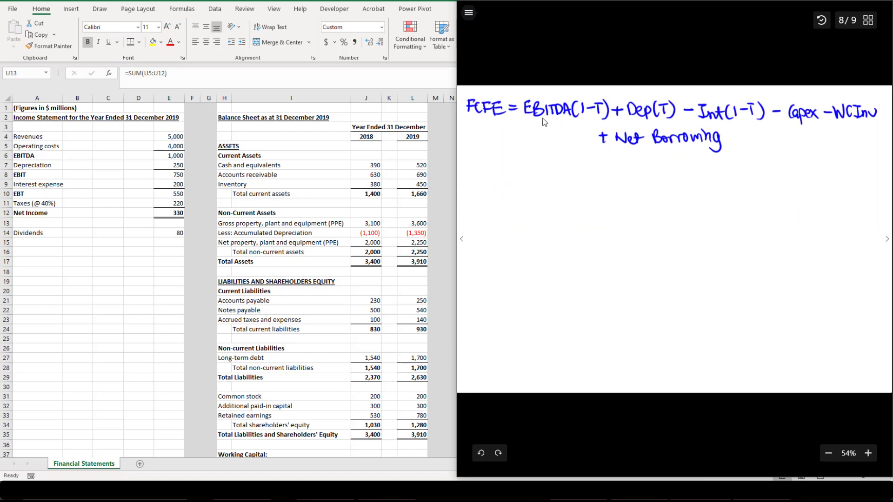
left_click_drag(514, 122, 642, 121)
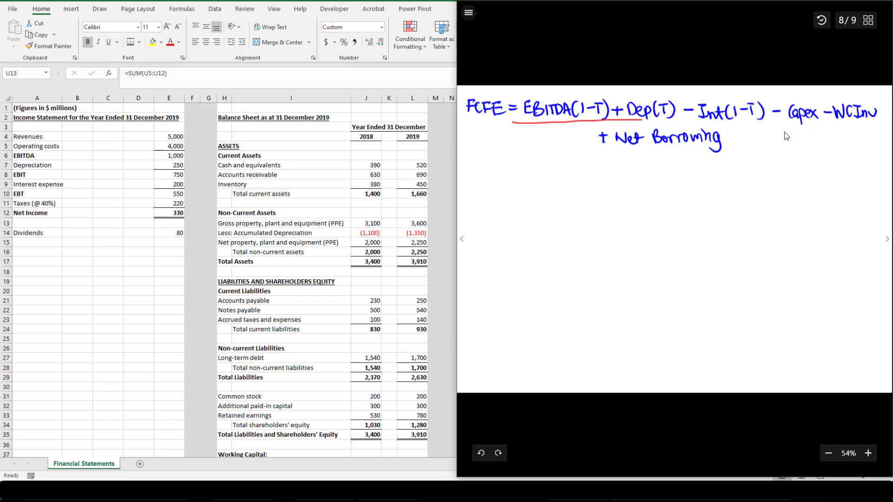
Write "= 1000(1 – 0.4) + 250(0.4) – 200(1 – 0.4) – 500 – 70" below the EBITDA-based FCFE formula
left_click_drag(510, 181, 520, 181)
left_click_drag(511, 185, 532, 189)
left_click_drag(540, 177, 548, 179)
mouse_move(558, 178)
left_mouse_down()
mouse_move(568, 196)
mouse_move(576, 190)
left_mouse_up()
left_click_drag(582, 185, 618, 194)
mouse_move(629, 184)
left_mouse_down()
mouse_move(639, 184)
mouse_move(636, 193)
left_mouse_up()
mouse_move(645, 177)
left_mouse_down()
mouse_move(656, 192)
mouse_move(667, 177)
left_mouse_up()
left_click_drag(670, 179, 677, 195)
left_click_drag(687, 180, 695, 186)
mouse_move(701, 178)
left_mouse_down()
mouse_move(708, 191)
mouse_move(744, 181)
left_mouse_up()
left_click_drag(754, 179, 760, 194)
mouse_move(768, 177)
left_mouse_down()
mouse_move(768, 190)
mouse_move(780, 184)
left_mouse_up()
mouse_move(784, 178)
left_mouse_down()
mouse_move(807, 193)
mouse_move(826, 180)
left_mouse_up()
mouse_move(836, 172)
left_mouse_down()
mouse_move(829, 189)
mouse_move(843, 175)
left_mouse_up()
mouse_move(857, 174)
left_mouse_down()
mouse_move(852, 184)
mouse_move(857, 175)
mouse_move(874, 185)
left_mouse_up()
left_click_drag(884, 182, 883, 182)
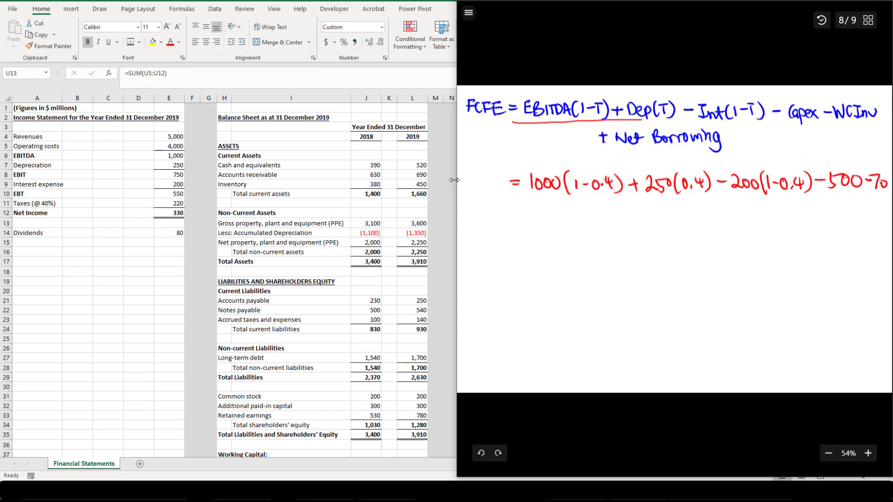
Add "+ 200" on a second line of the EBITDA-based FCFE calculation and write the result "= 210" below
mouse_move(601, 213)
left_mouse_down()
mouse_move(615, 212)
mouse_move(608, 223)
left_mouse_up()
mouse_move(618, 215)
left_mouse_down()
mouse_move(631, 225)
mouse_move(635, 218)
left_mouse_up()
left_click_drag(645, 217, 644, 217)
left_click_drag(512, 255, 521, 253)
left_click_drag(513, 259, 551, 267)
mouse_move(555, 255)
left_mouse_down()
mouse_move(557, 265)
mouse_move(565, 255)
left_mouse_up()
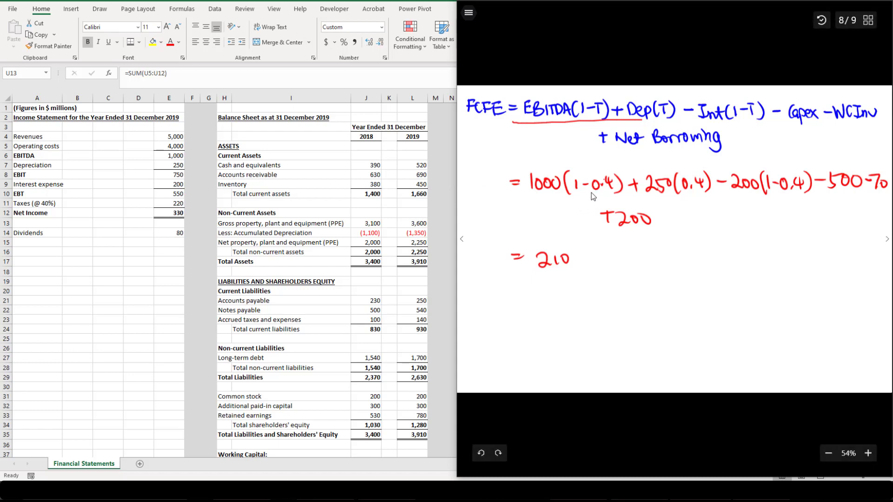
On the EBIT-based FCFE page, underline "750(1 – 0.4) + 250" in green and draw an arrow from it to the subtotal "700"
key("Left")
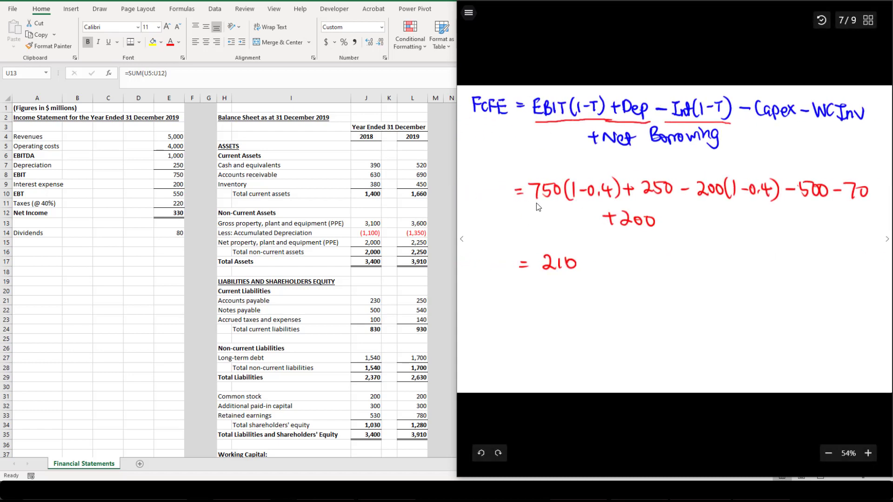
left_click_drag(536, 203, 557, 203)
left_click_drag(624, 203, 682, 202)
mouse_move(556, 207)
left_mouse_down()
mouse_move(674, 201)
mouse_move(695, 289)
mouse_move(705, 277)
mouse_move(688, 320)
mouse_move(698, 310)
left_mouse_up()
left_click_drag(709, 310, 708, 310)
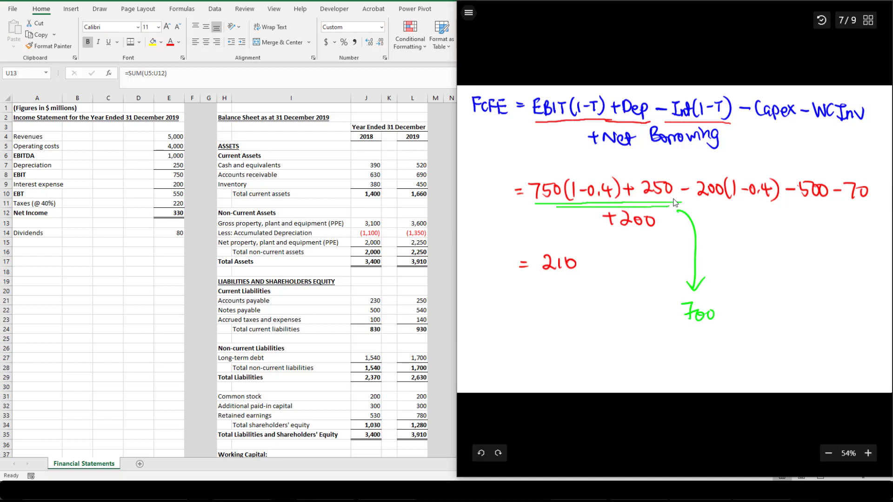
On the EBITDA-based FCFE page, underline "1000(1 – 0.4) + 250(0.4)" in green, draw an arrow to "700", and compare it with the EBIT-based page
key("Right")
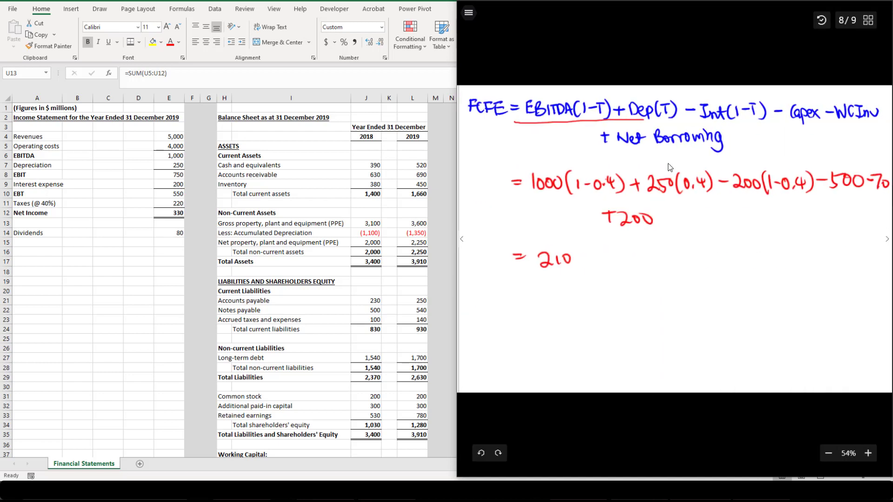
left_click_drag(527, 203, 719, 197)
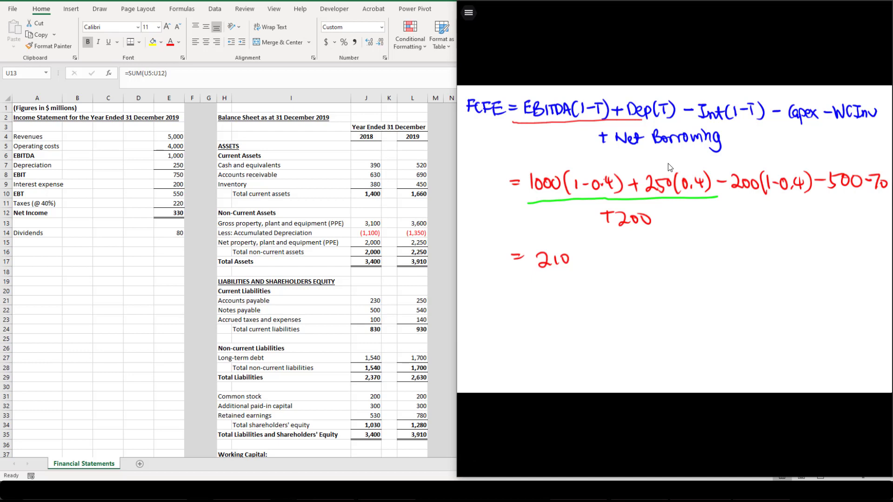
left_click_drag(689, 205, 703, 261)
mouse_move(695, 243)
left_mouse_down()
mouse_move(704, 260)
mouse_move(713, 243)
left_mouse_up()
mouse_move(678, 269)
left_mouse_down()
mouse_move(685, 290)
mouse_move(710, 279)
left_mouse_up()
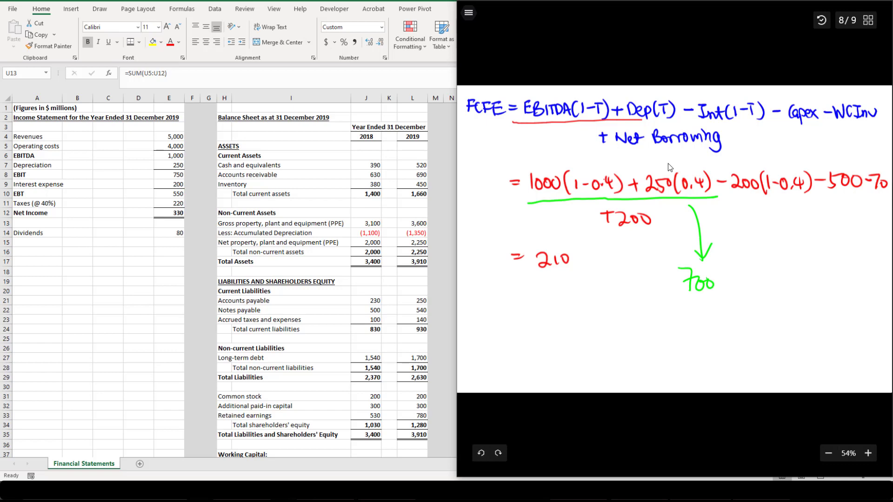
scroll(649, 240, "left", 3)
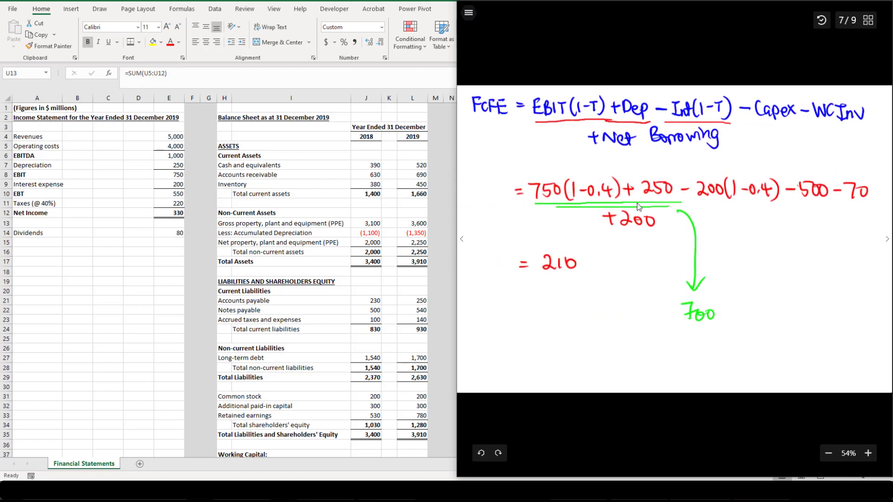
scroll(704, 199, "right", 3)
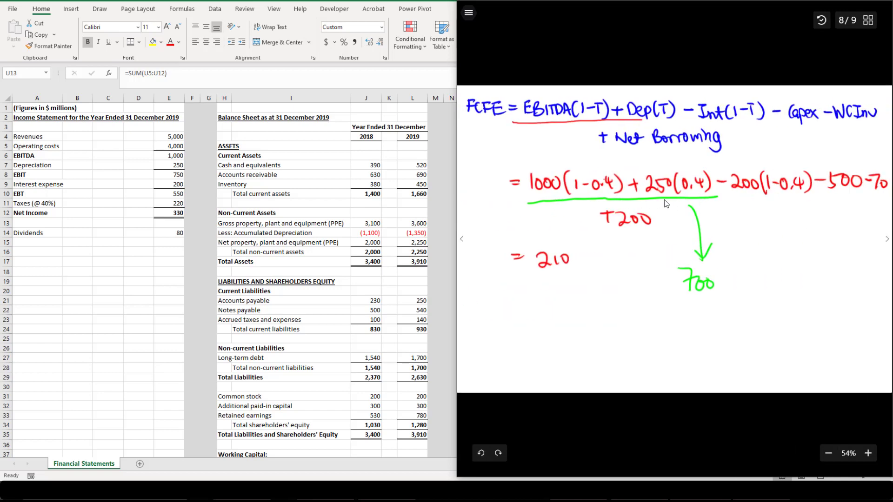
Start the calculation on the CFO-based FCFE page with "=", and look up the net operating cash flow in the worksheet
scroll(664, 203, "right", 3)
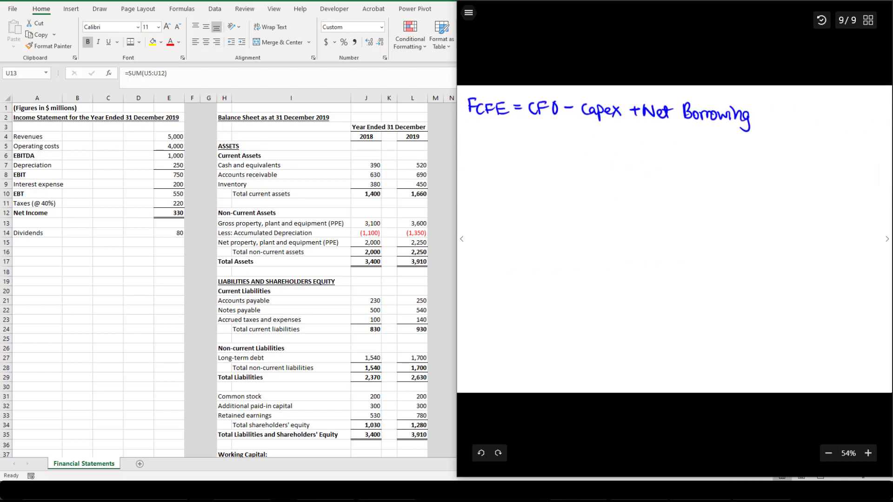
left_click_drag(516, 145, 525, 146)
key("alt+Tab")
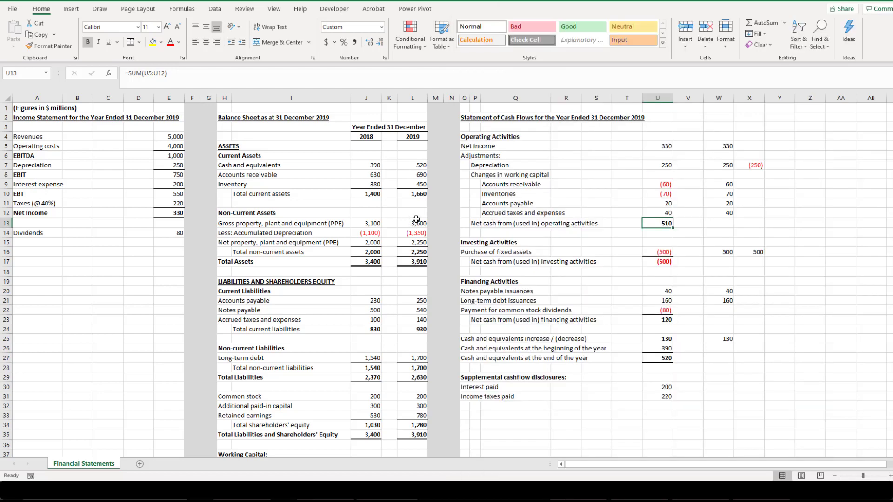
left_click(99, 9)
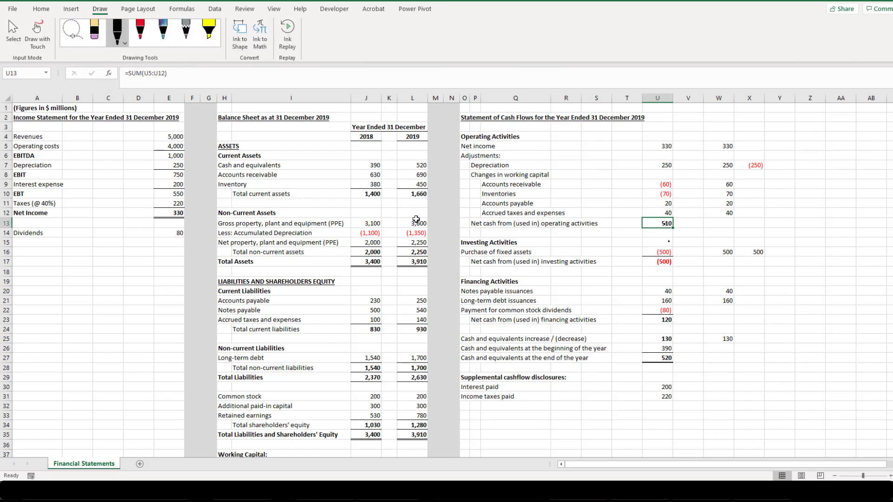
key("alt+Tab")
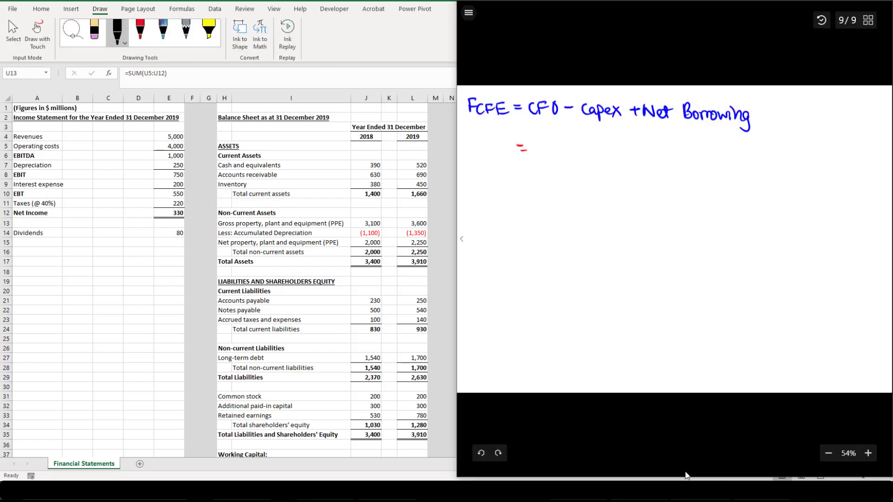
Complete the CFO-based FCFE calculation with "510 – 500 + 200" and write the result "= 210" below
left_click_drag(534, 139, 536, 158)
left_click_drag(550, 146, 550, 158)
left_click_drag(535, 142, 557, 144)
mouse_move(567, 150)
left_mouse_down()
mouse_move(597, 160)
mouse_move(602, 144)
left_mouse_up()
left_click_drag(605, 147, 646, 152)
mouse_move(640, 146)
left_mouse_down()
mouse_move(639, 163)
mouse_move(669, 160)
left_mouse_up()
left_click_drag(674, 149, 686, 149)
left_click_drag(514, 195, 553, 204)
left_click_drag(565, 193, 564, 193)
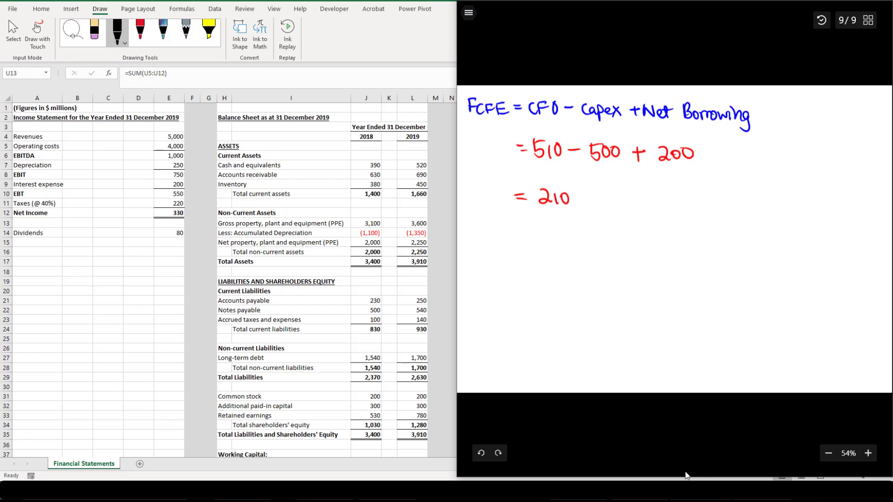